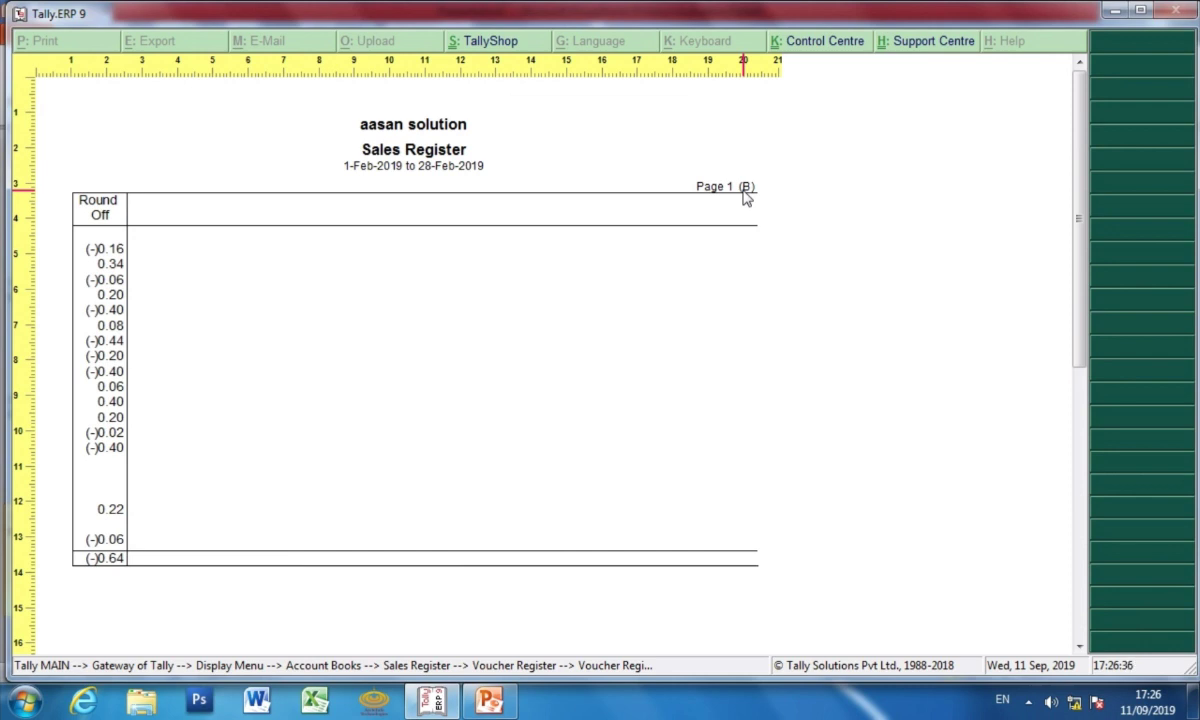
Close the Sales Register print preview and choose the Canon LBP2900 as the printer for the report
key("z")
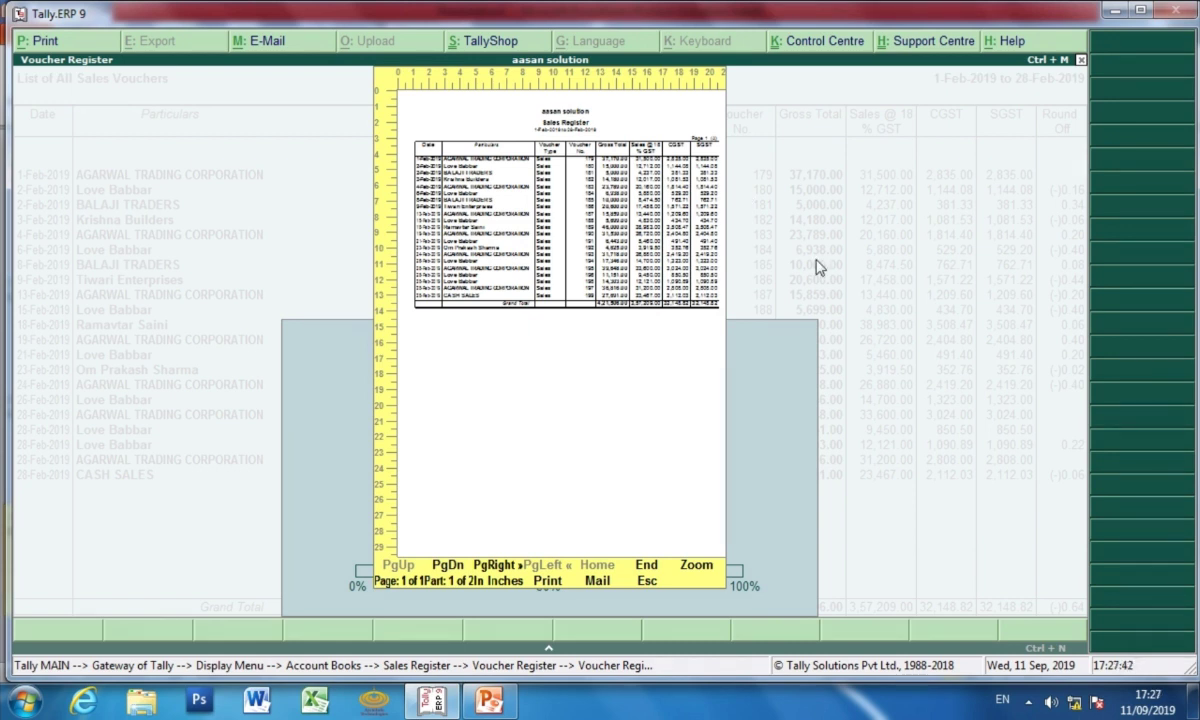
key("Escape")
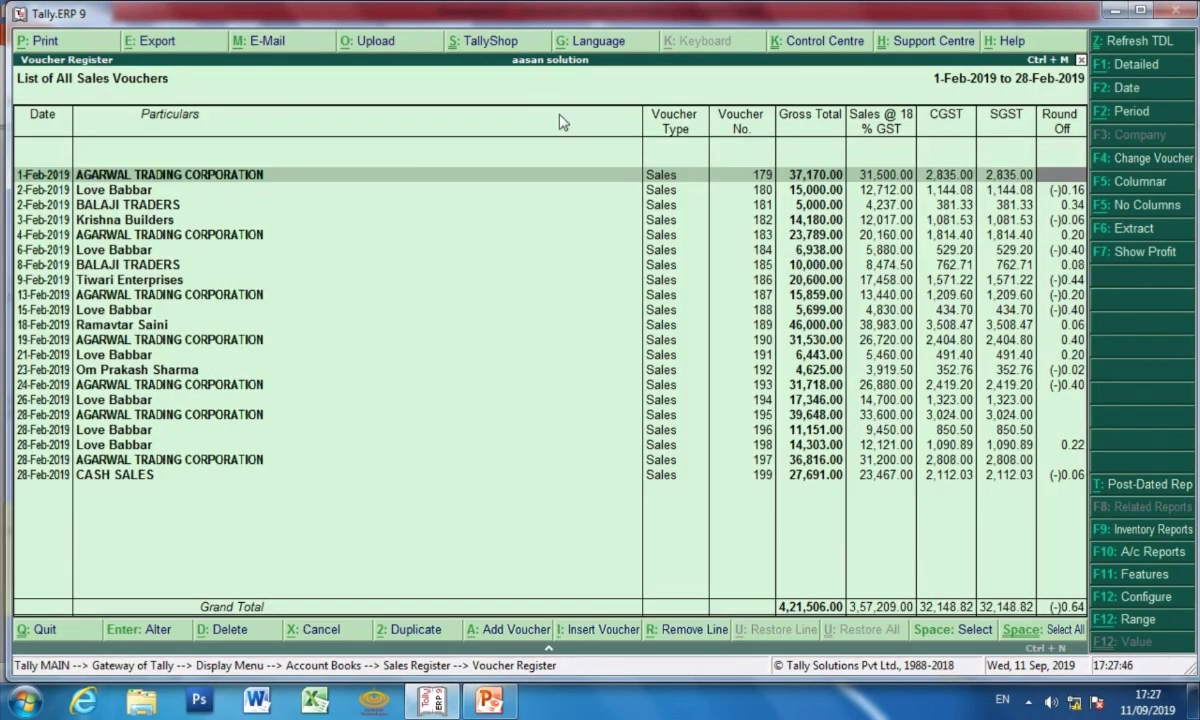
left_click(45, 42)
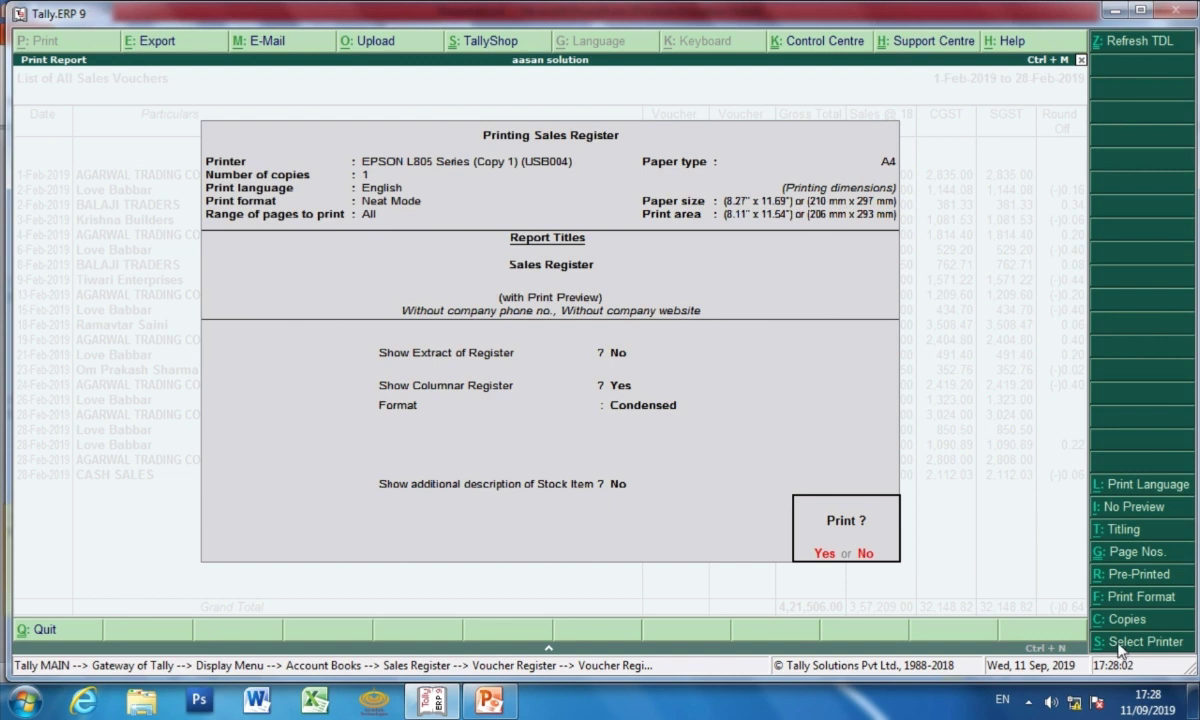
key("alt+s")
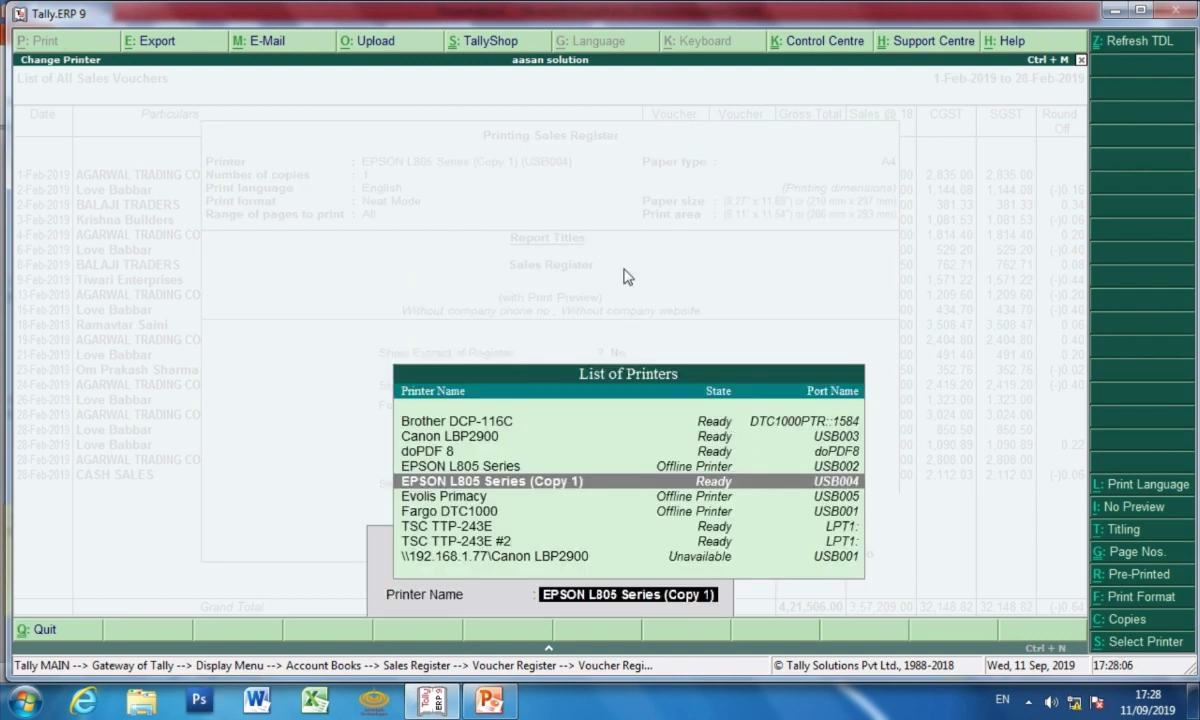
key("Up")
key("Up")
key("Up")
key("Up")
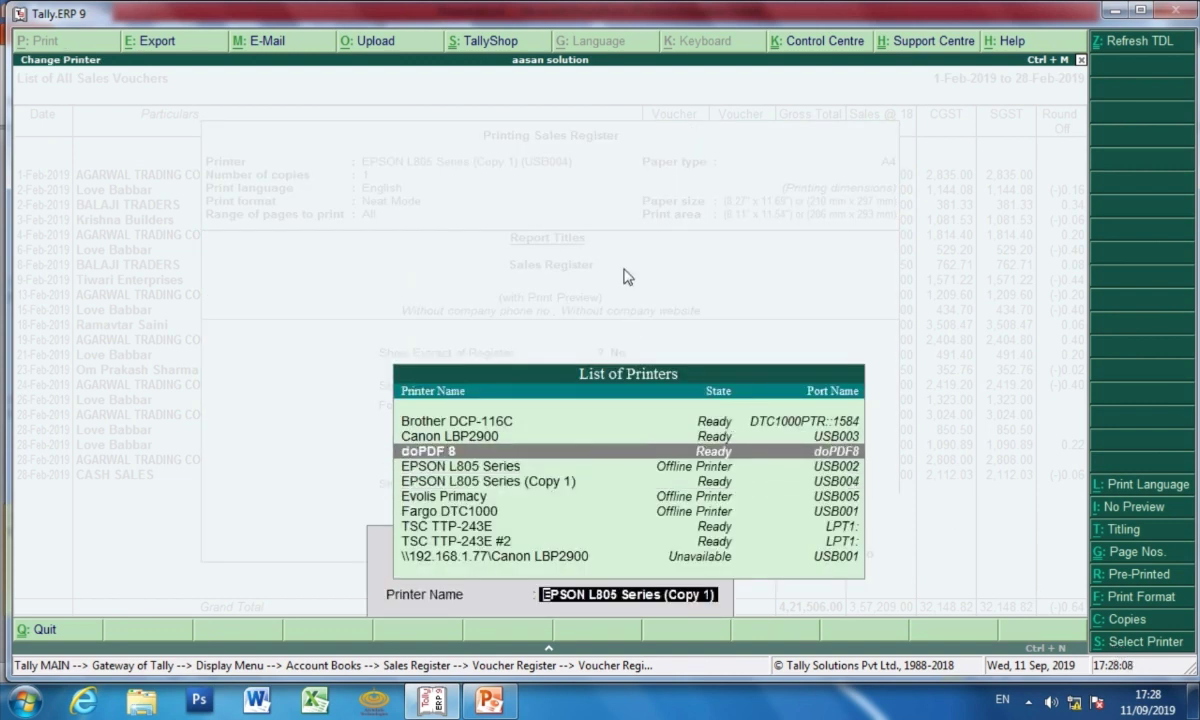
key("Down")
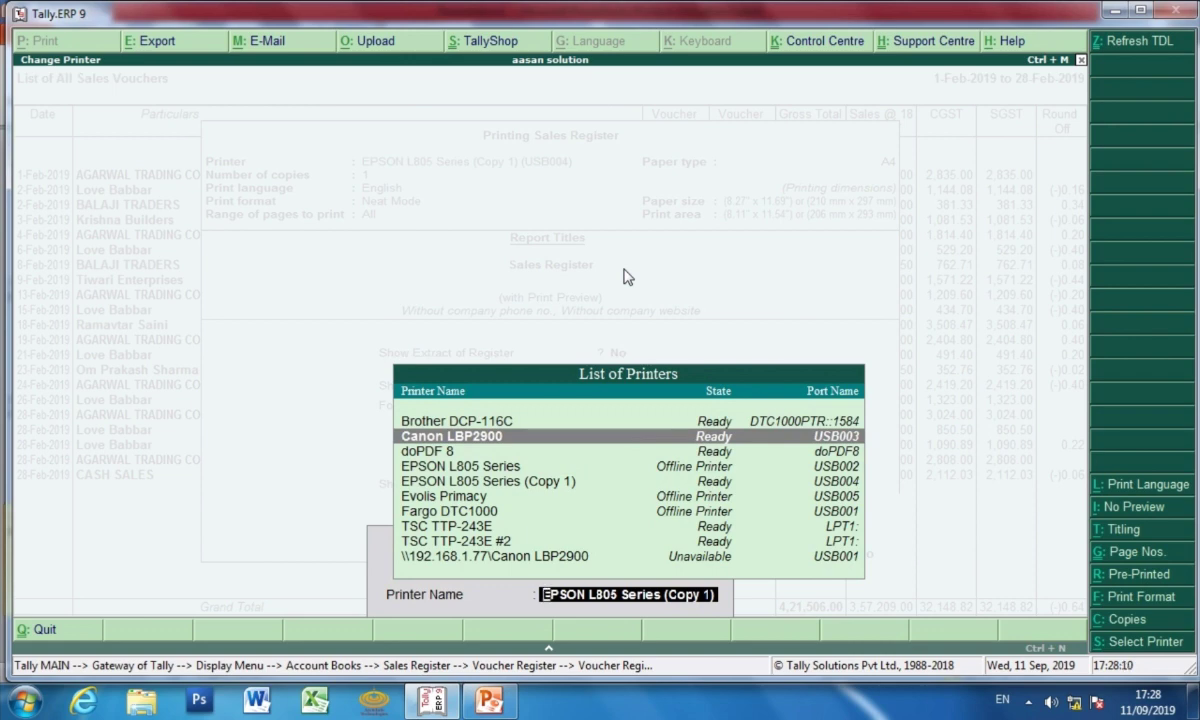
key("Return")
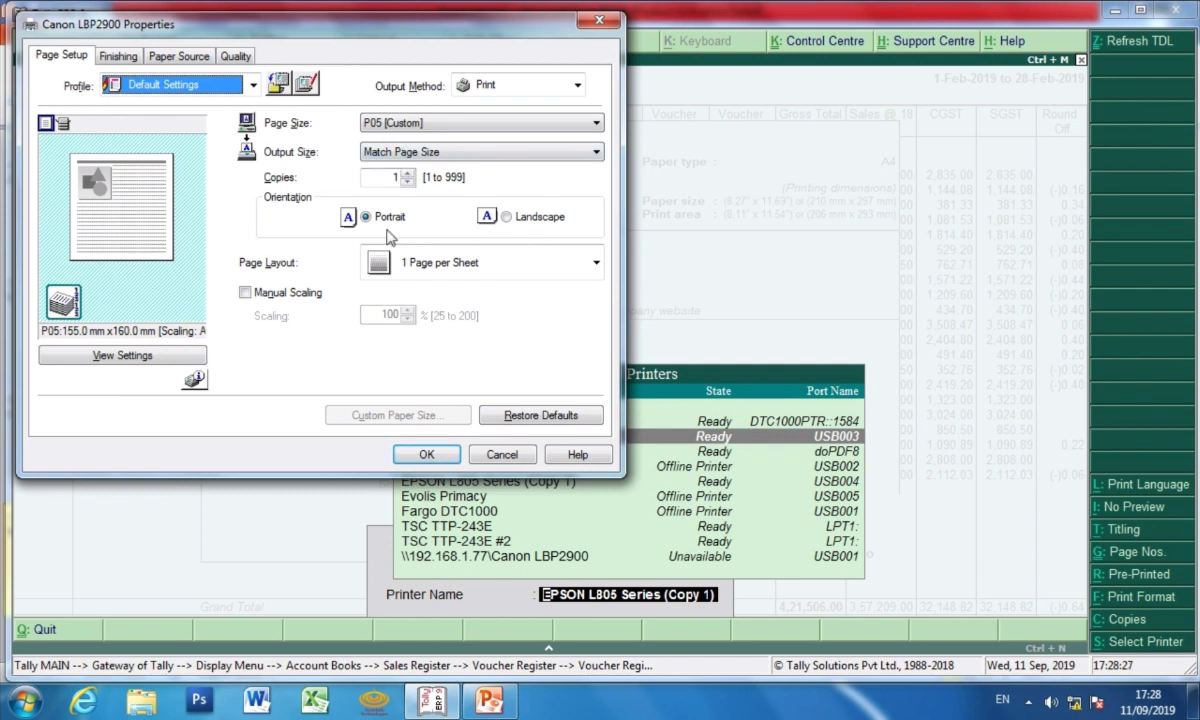
Set the printer to Landscape orientation and A4 page size, and preview the Sales Register
left_click(507, 217)
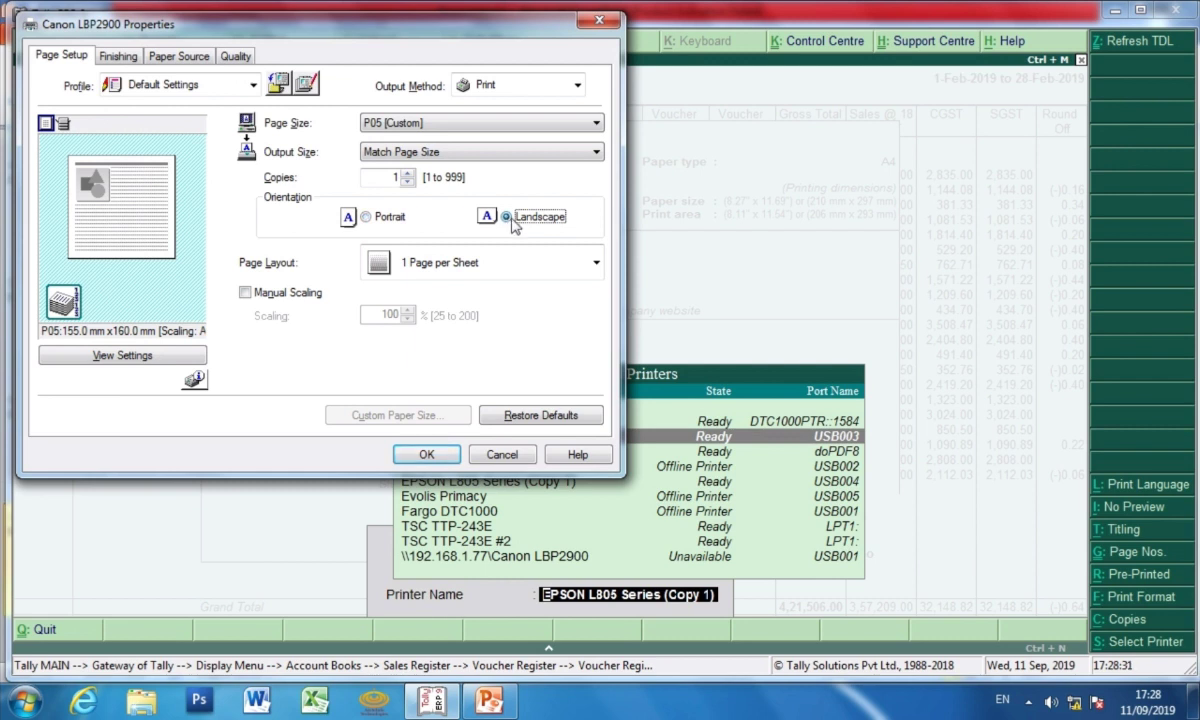
left_click(479, 125)
left_click(420, 200)
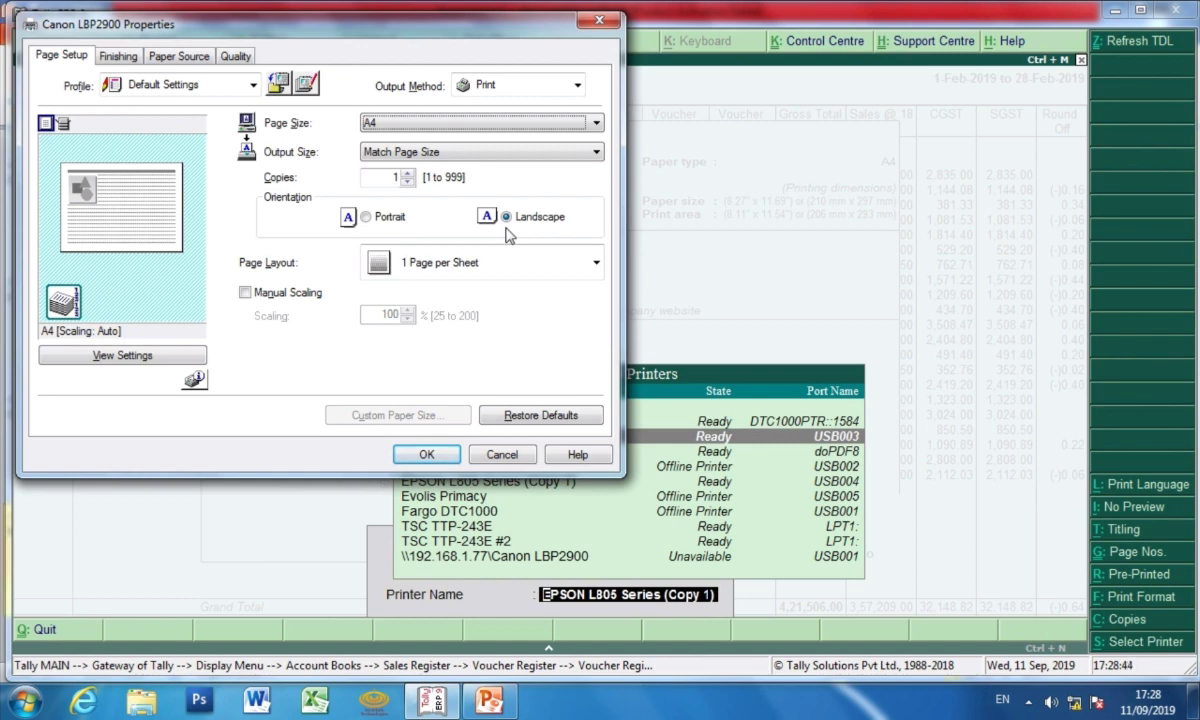
left_click(427, 455)
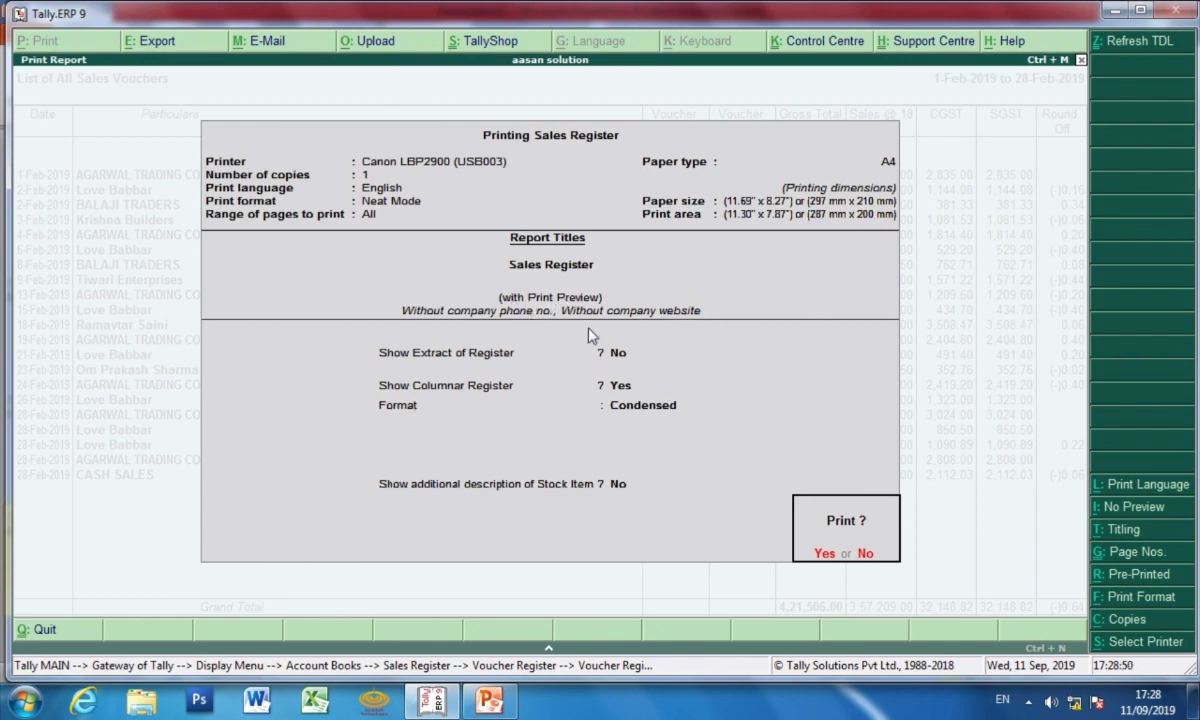
key("Return")
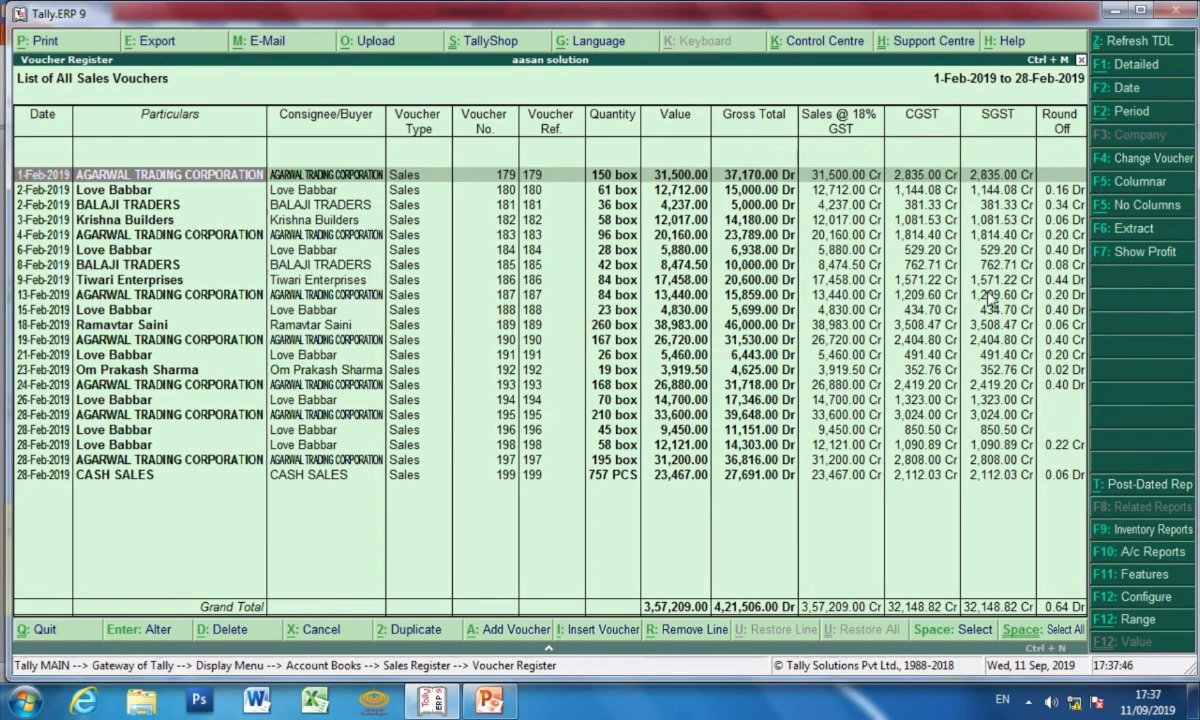
left_click(1127, 186)
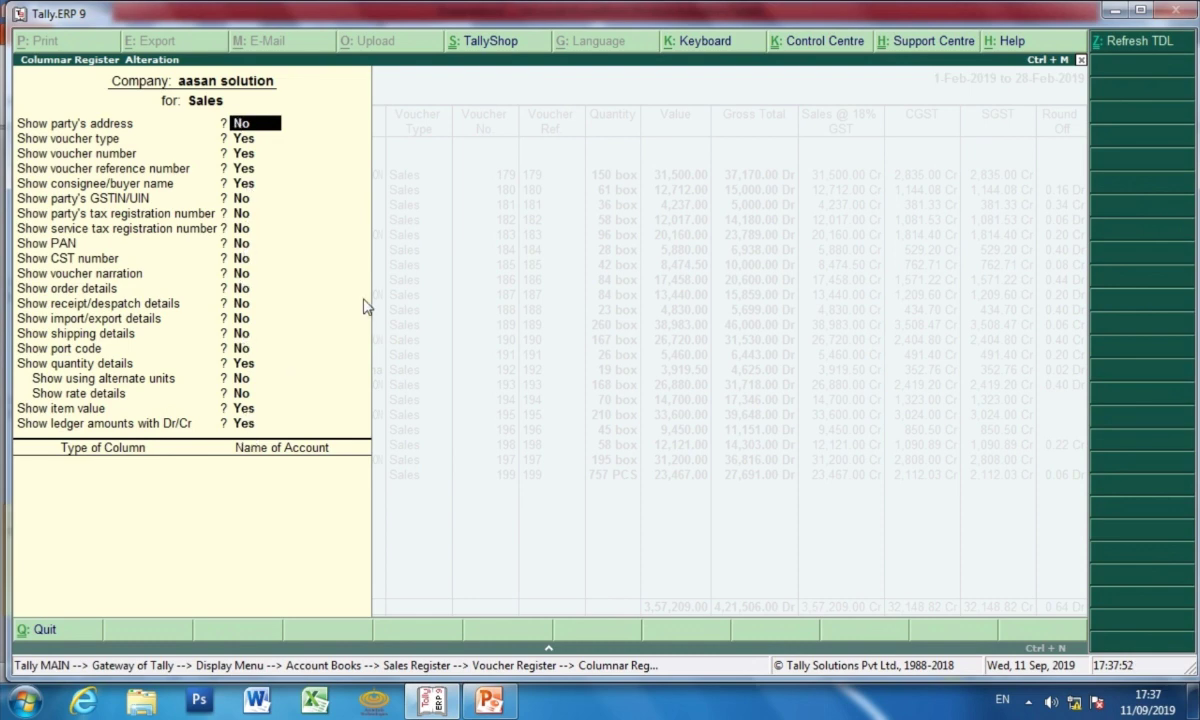
key("Escape")
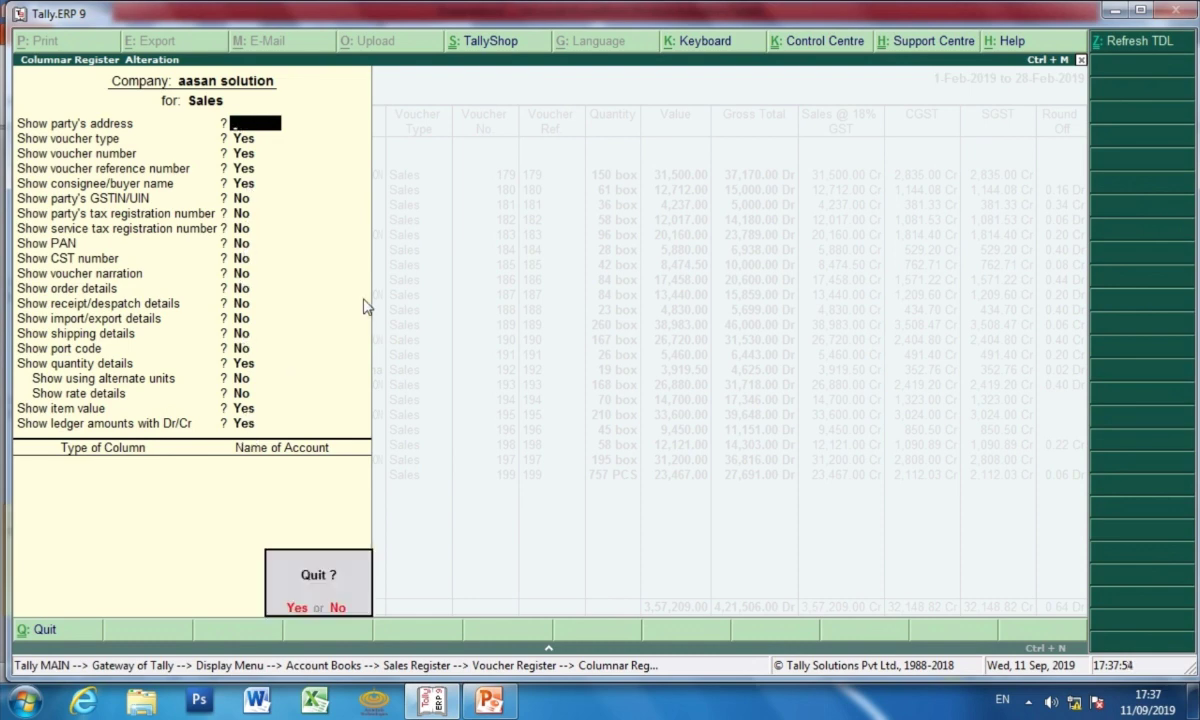
key("y")
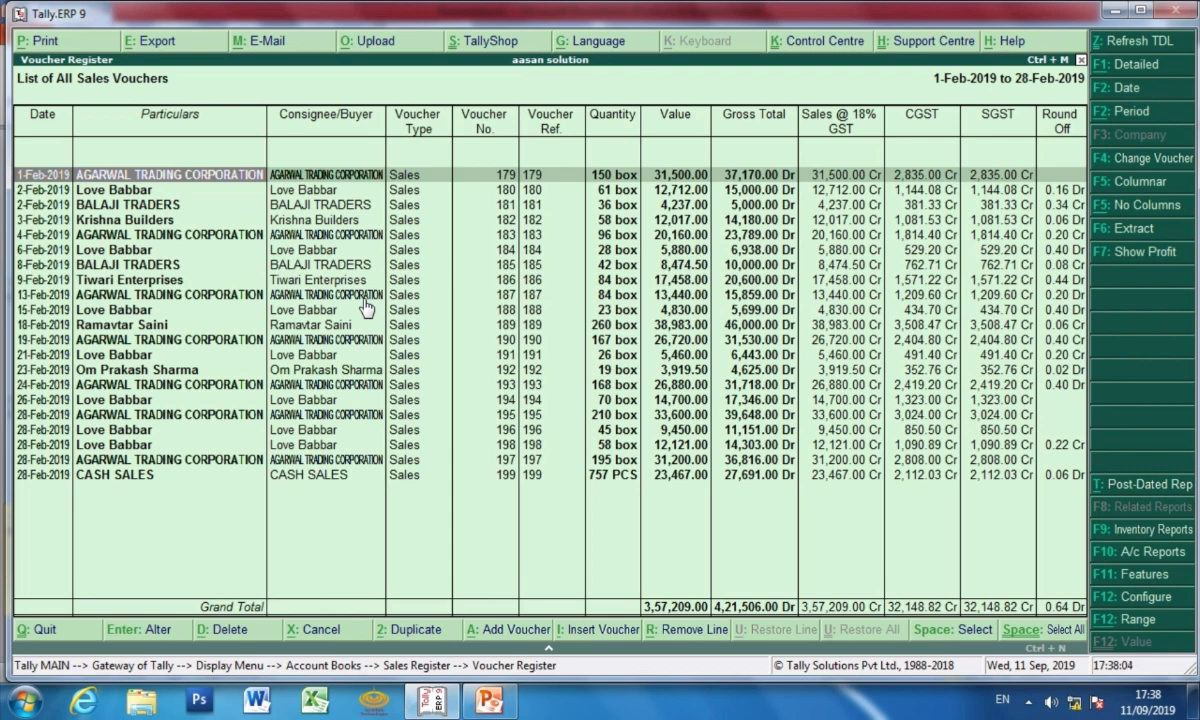
Set up printing of the expanded Sales Register on the Canon LBP2900 in Landscape, with page size and output size both A4
key("alt+p")
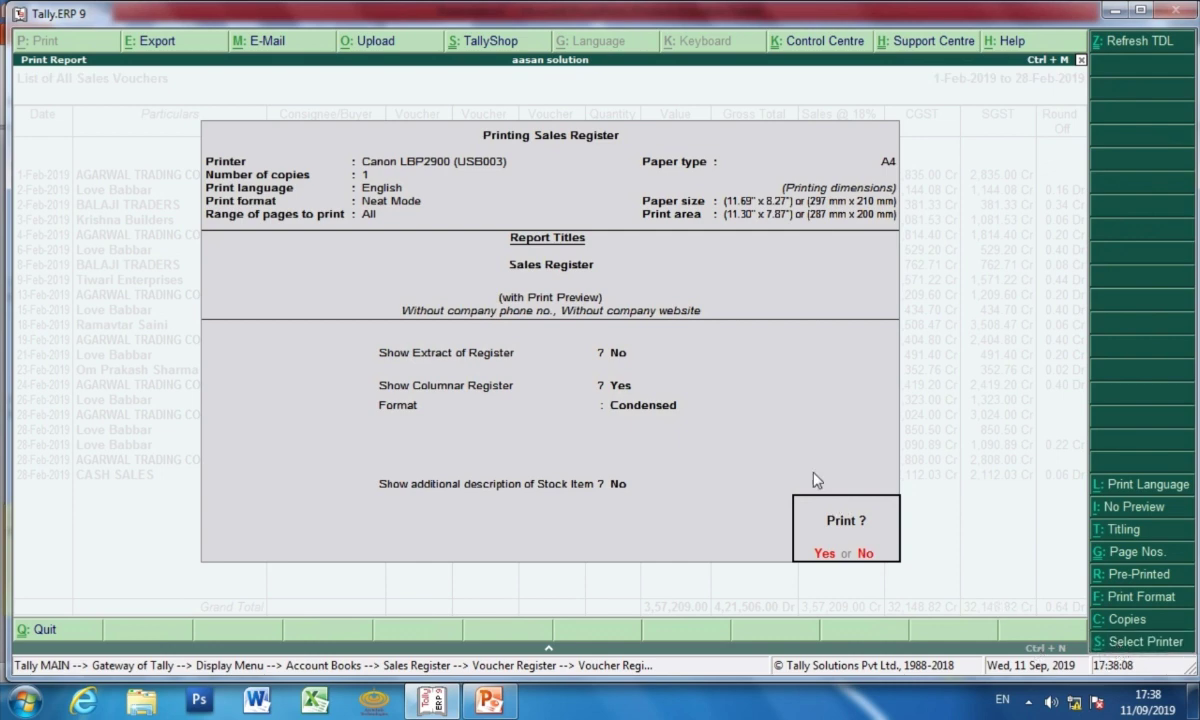
key("alt+s")
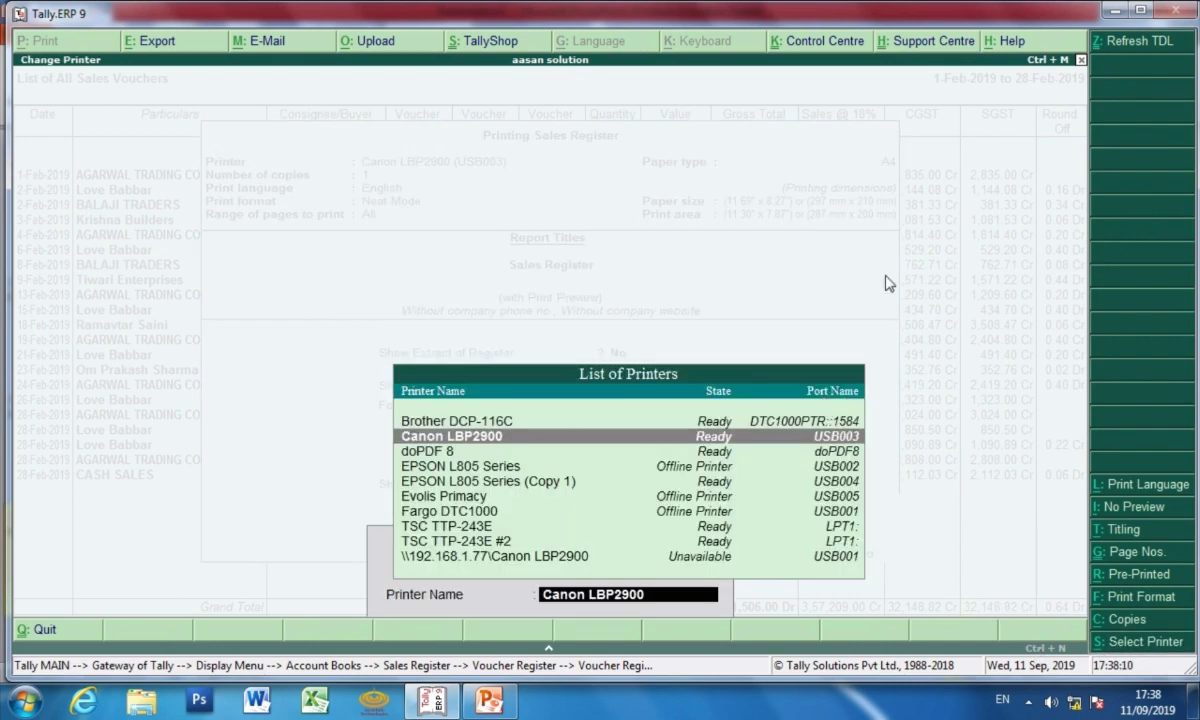
key("Return")
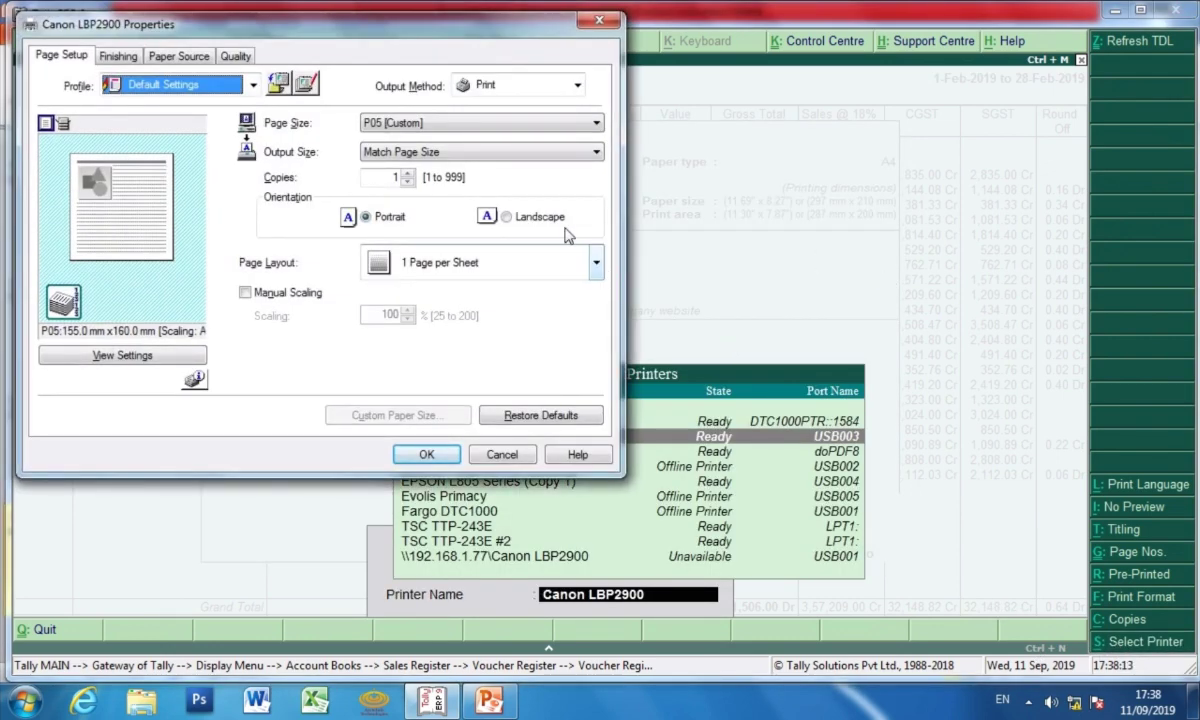
left_click(525, 215)
left_click(495, 123)
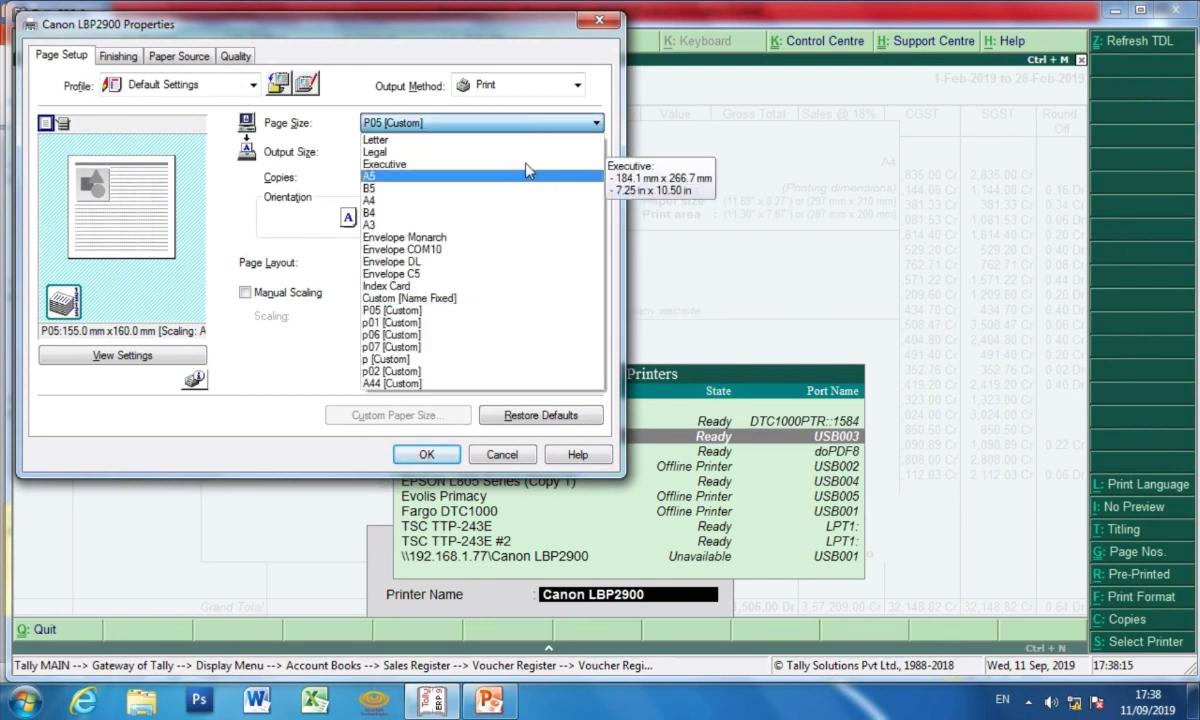
left_click(505, 210)
left_click(460, 152)
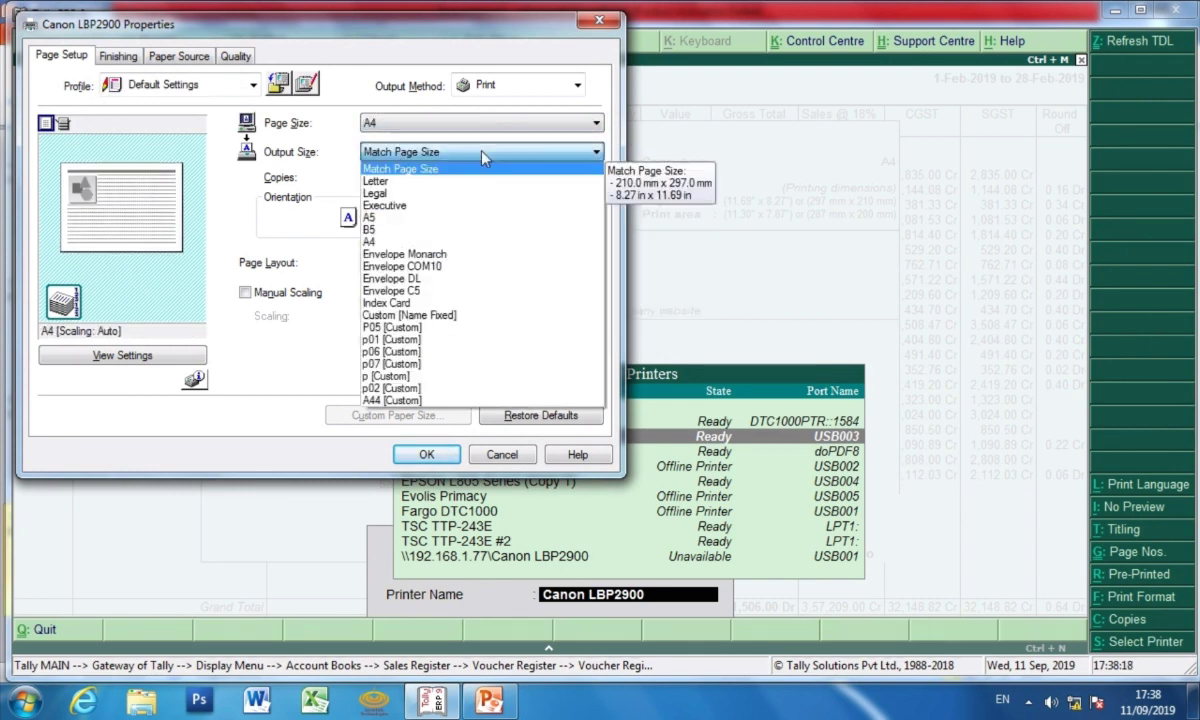
left_click(476, 241)
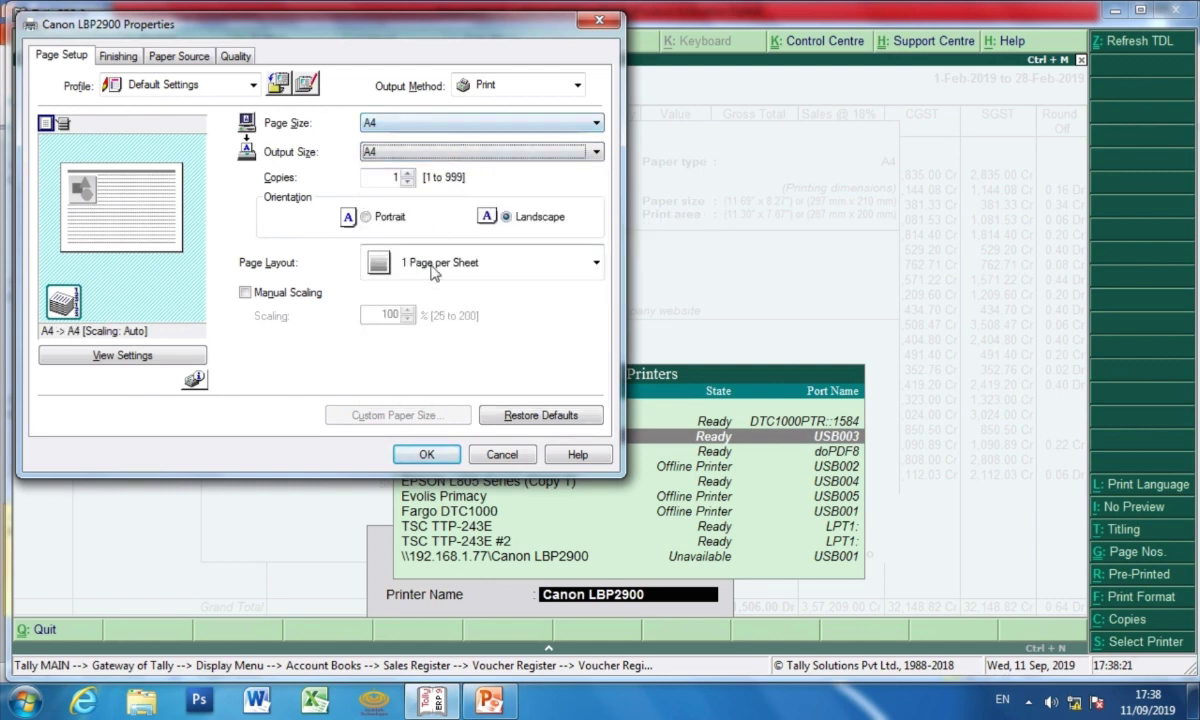
left_click(427, 455)
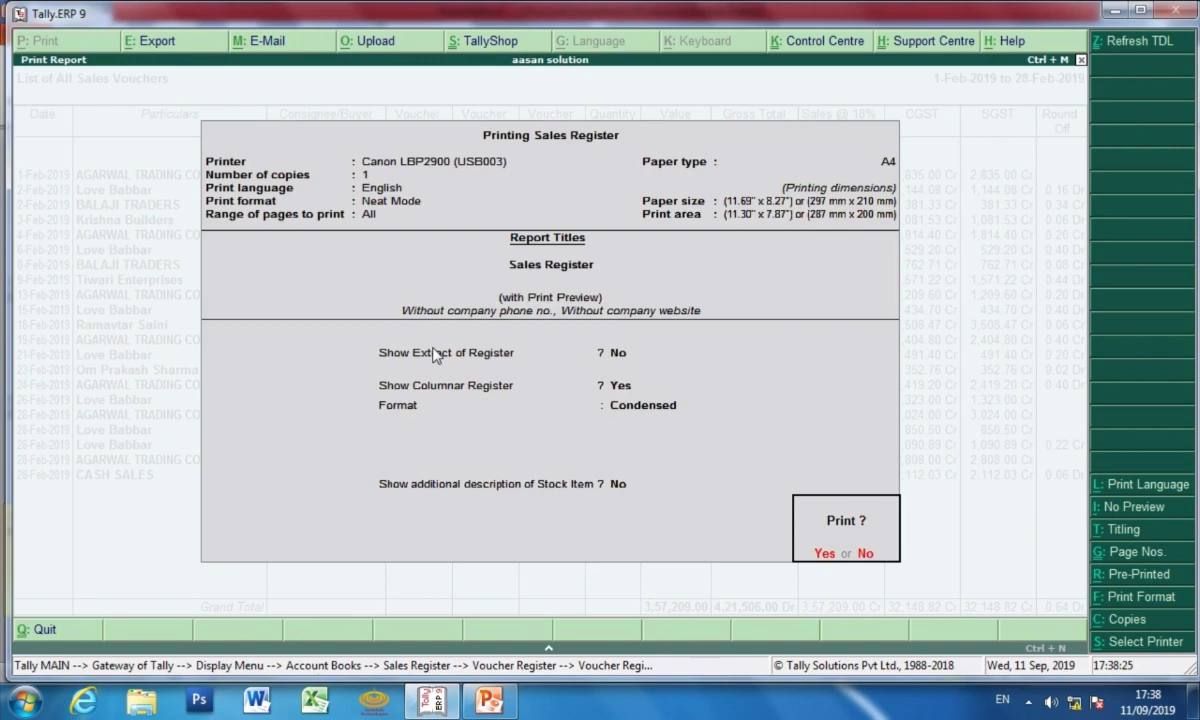
Preview the Sales Register printout, check how its columns split across both parts, and close the preview
key("Return")
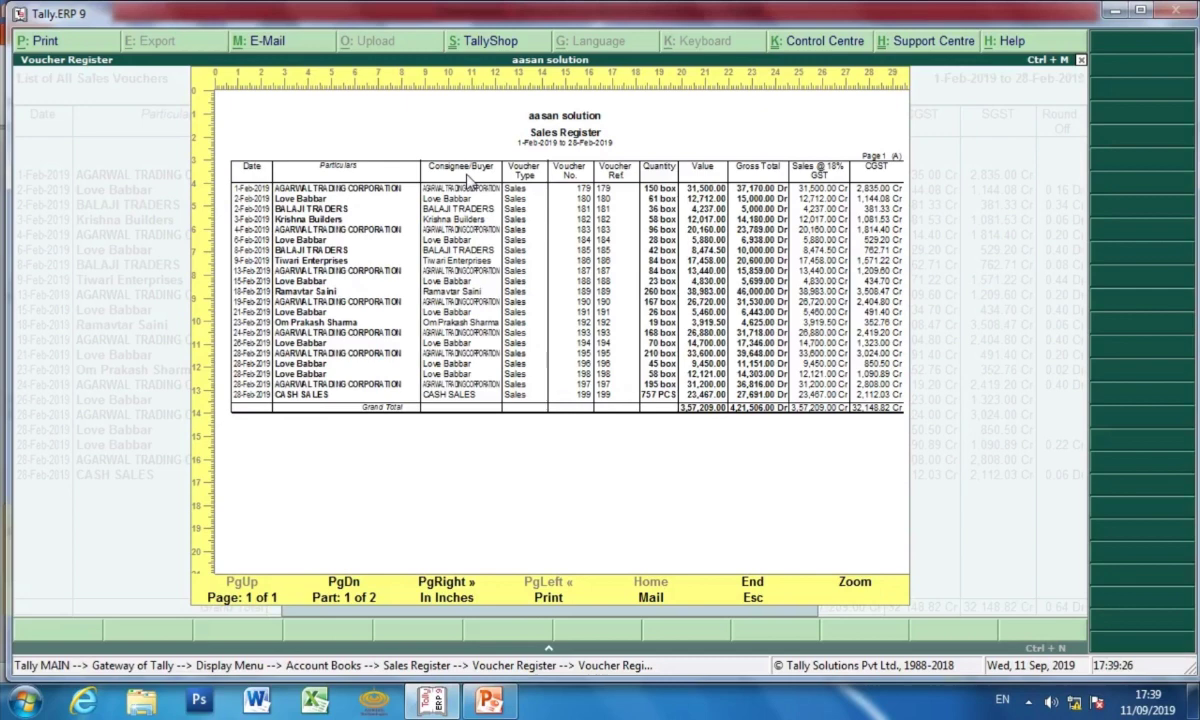
key("Page_Down")
key("Page_Up")
key("Page_Down")
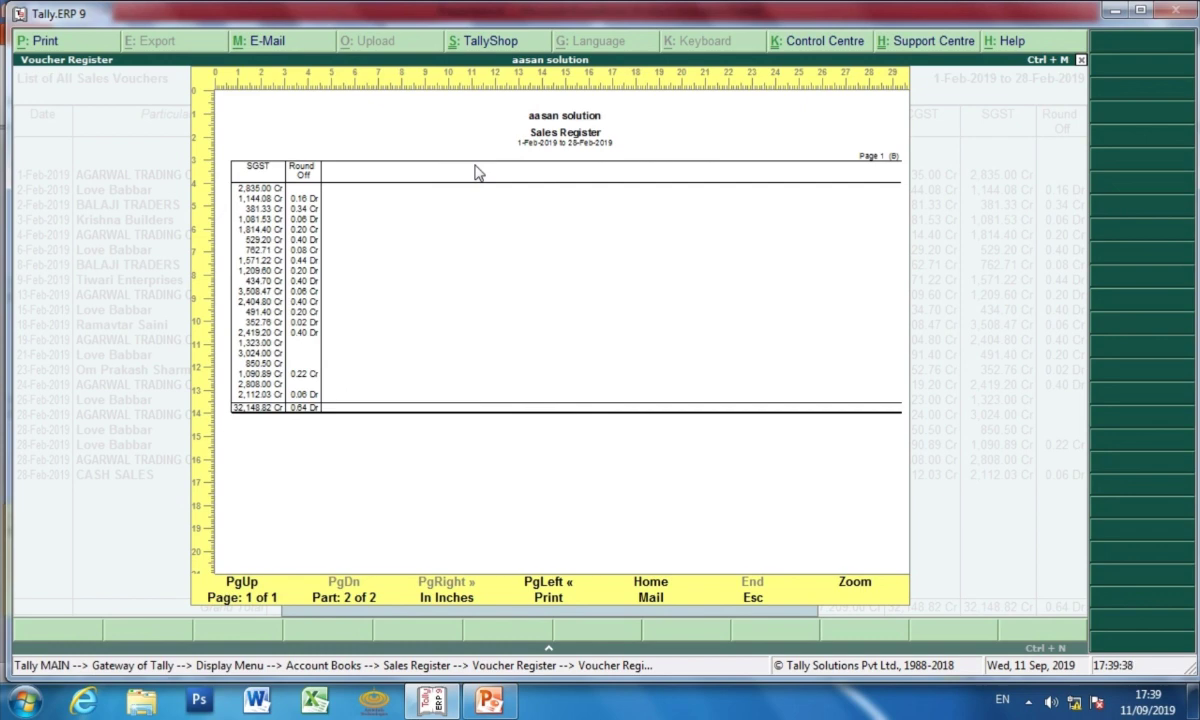
key("Escape")
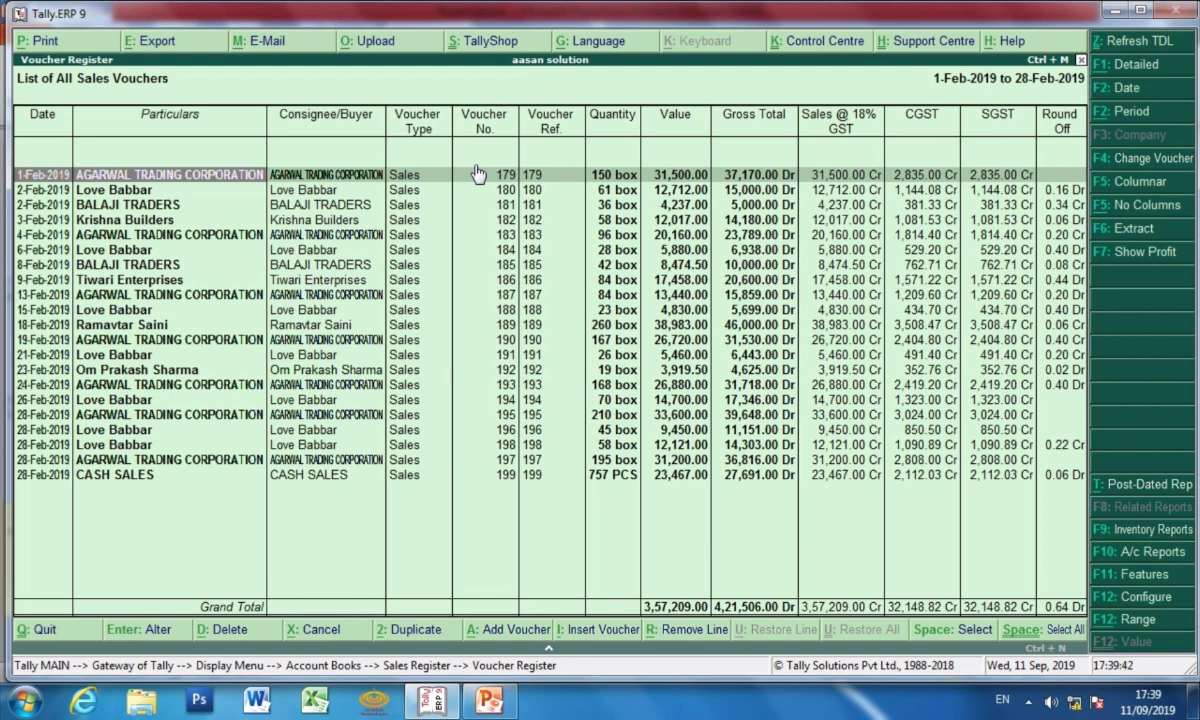
Start exporting the Sales Register, keeping the default language, PDF format, export location and file name DayBook.pdf
left_click(155, 41)
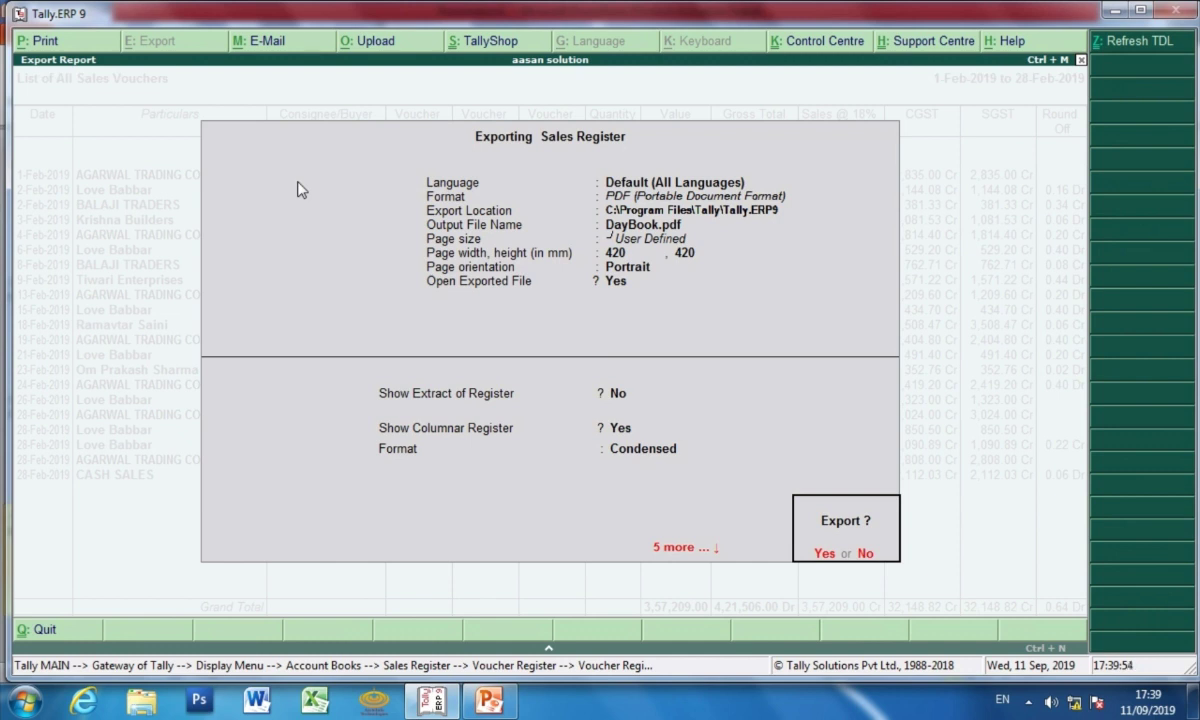
key("n")
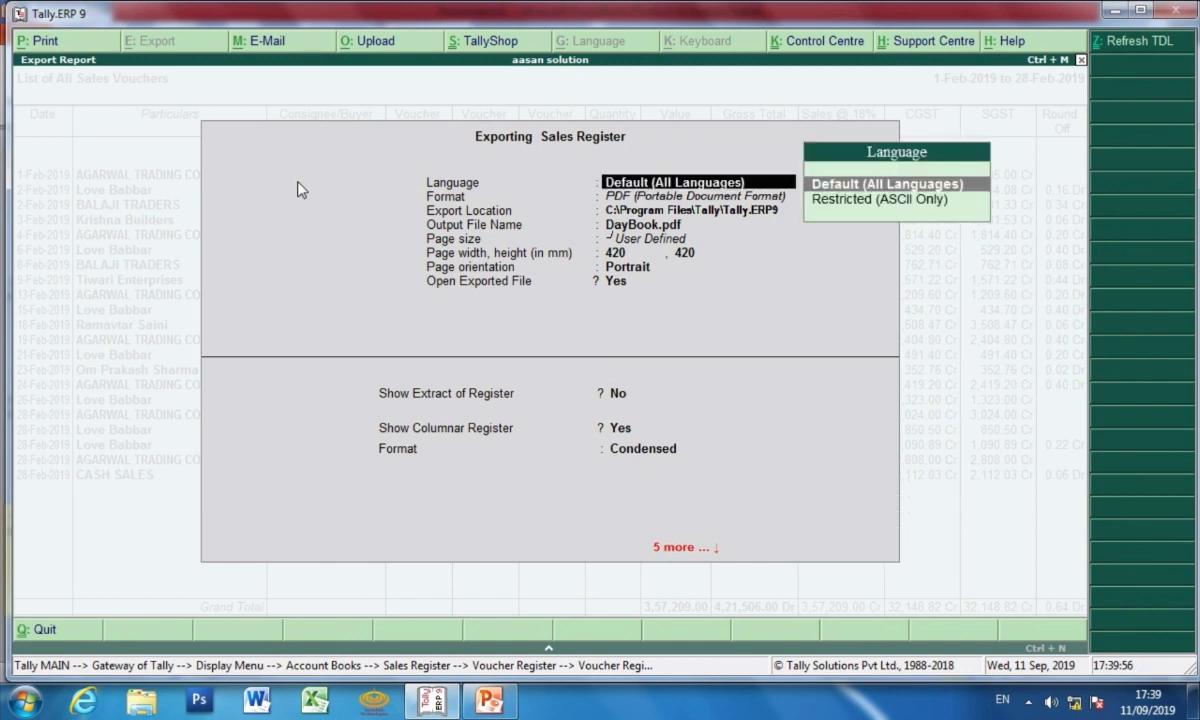
key("Return")
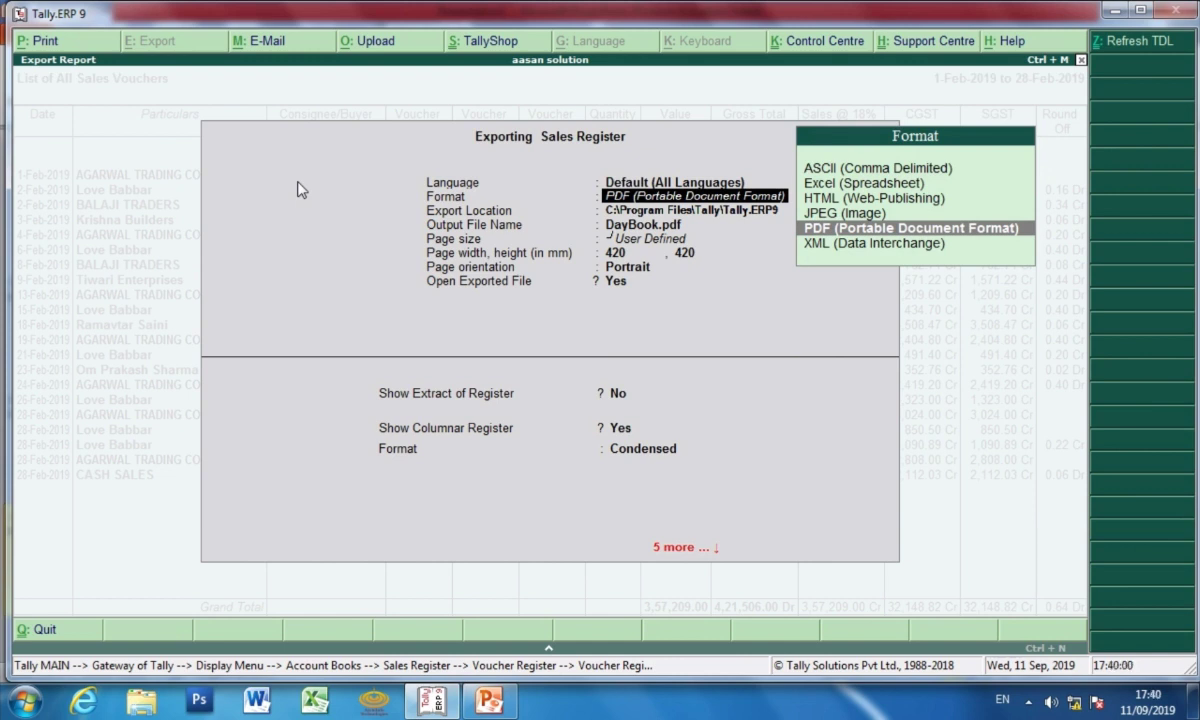
key("Return")
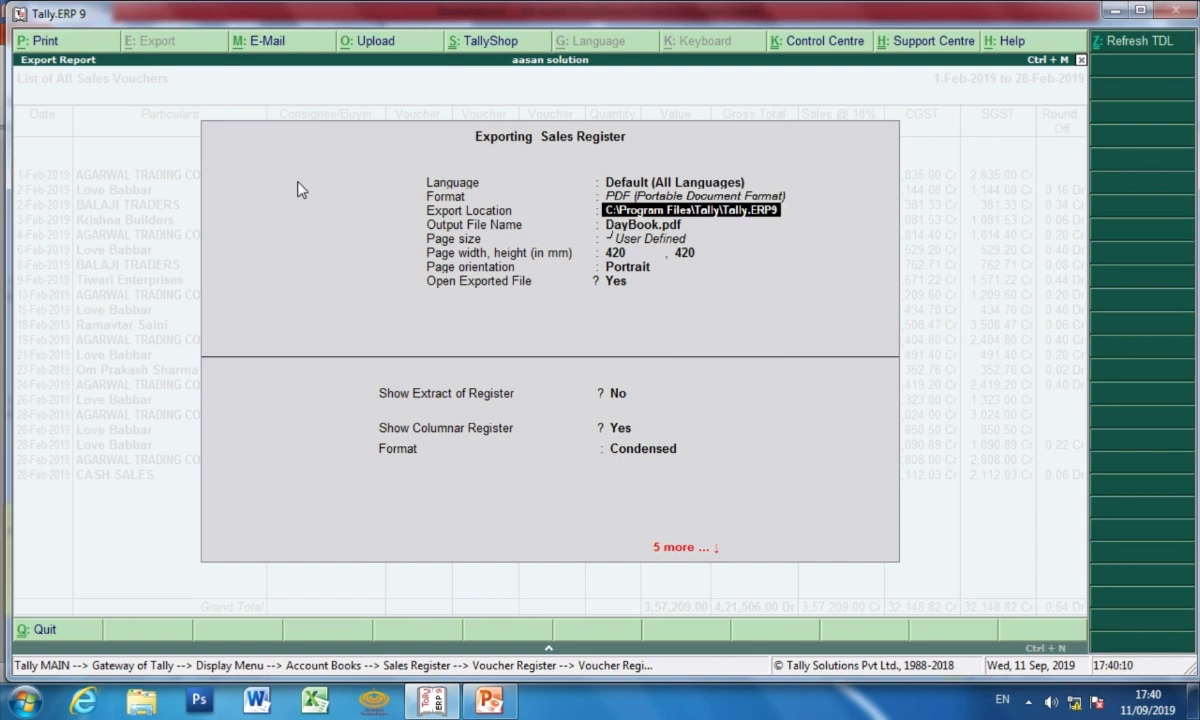
key("Return")
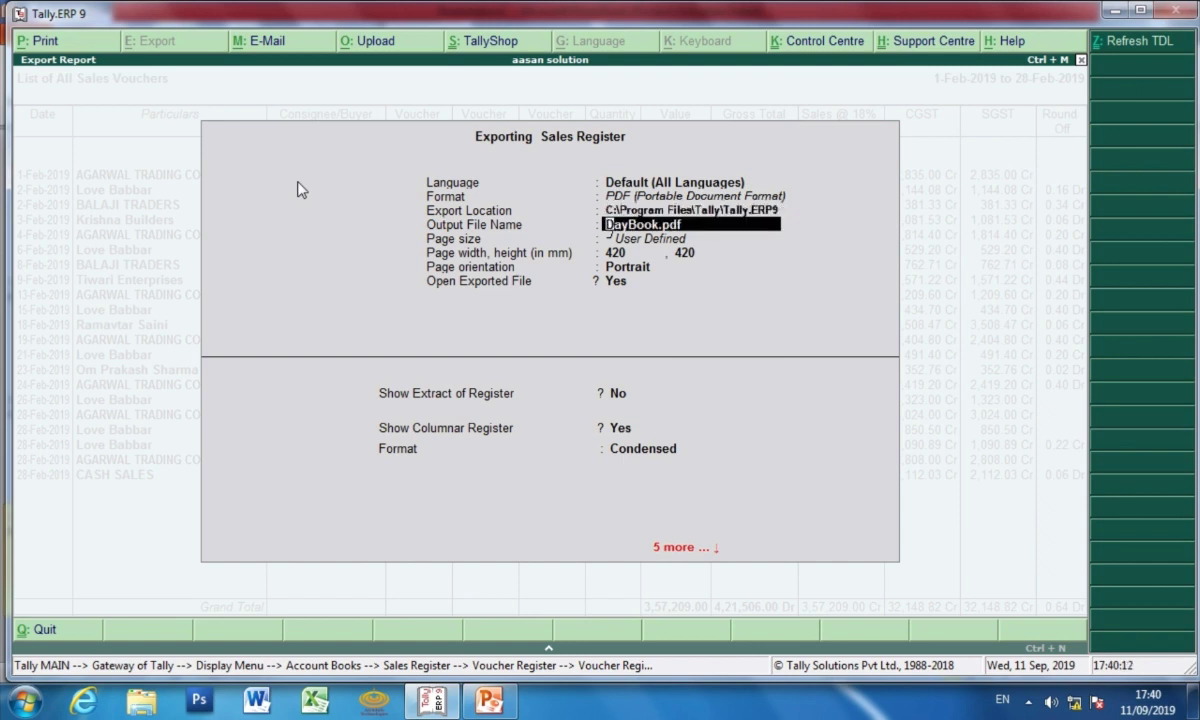
key("Return")
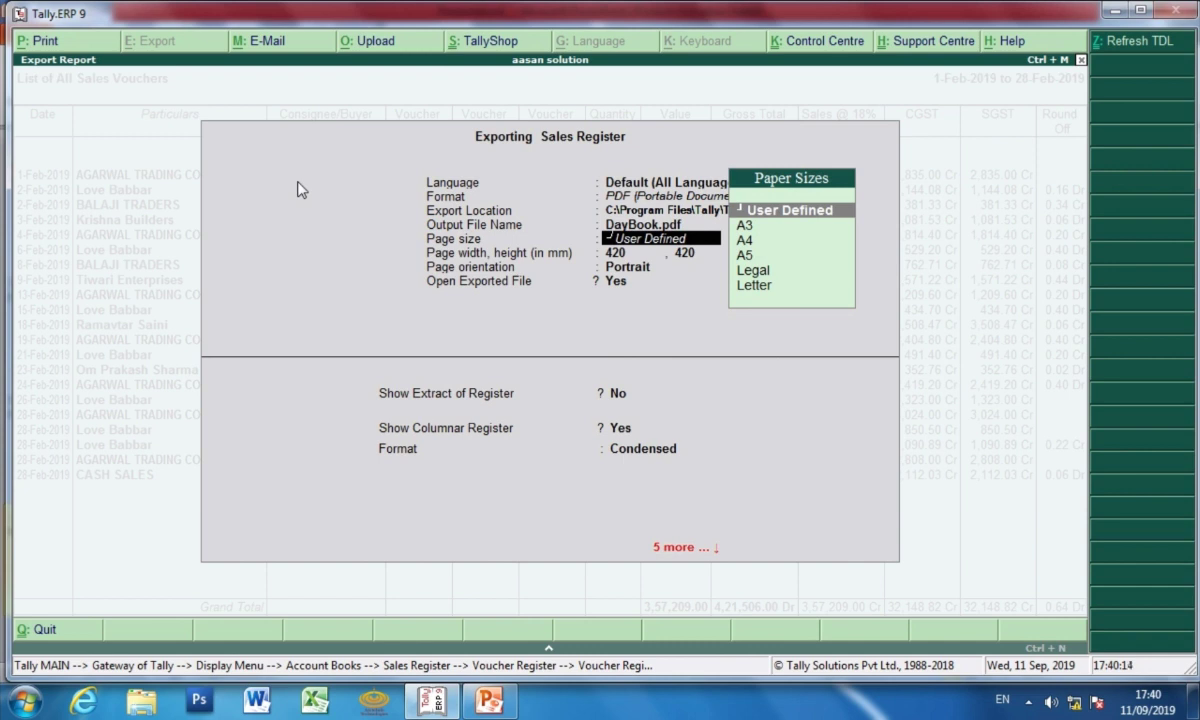
Set the PDF export's page size to A3 and its page orientation to Landscape
key("Down")
key("Down")
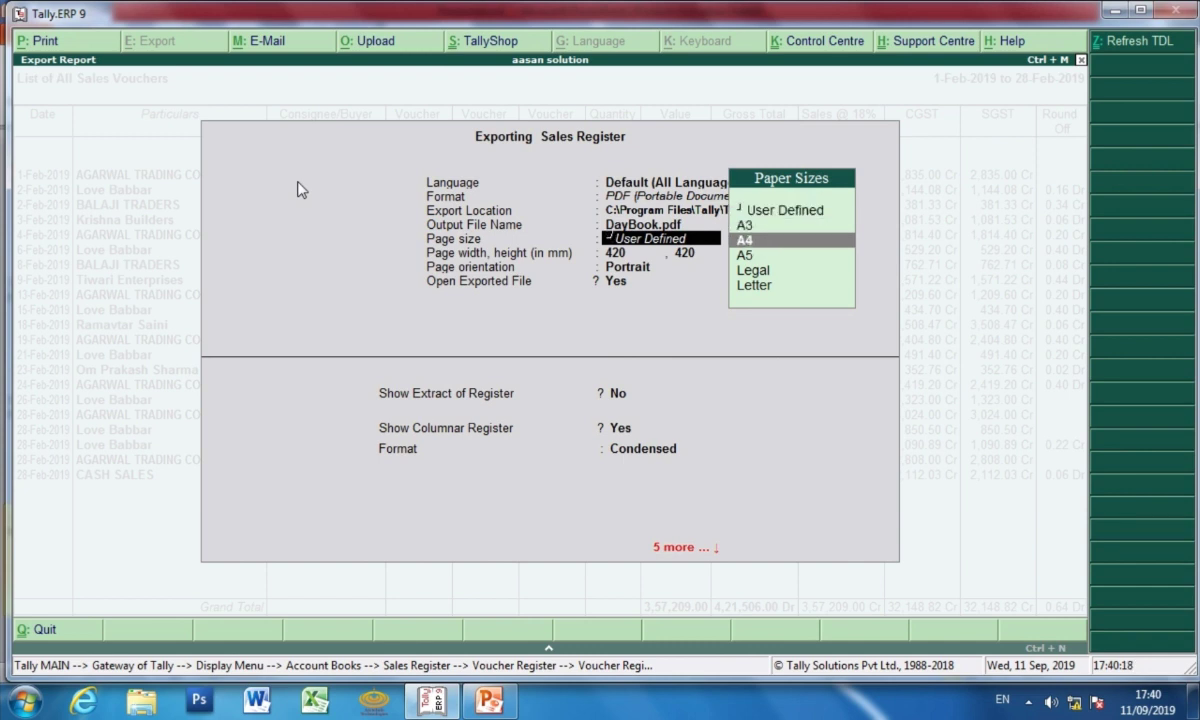
key("Up")
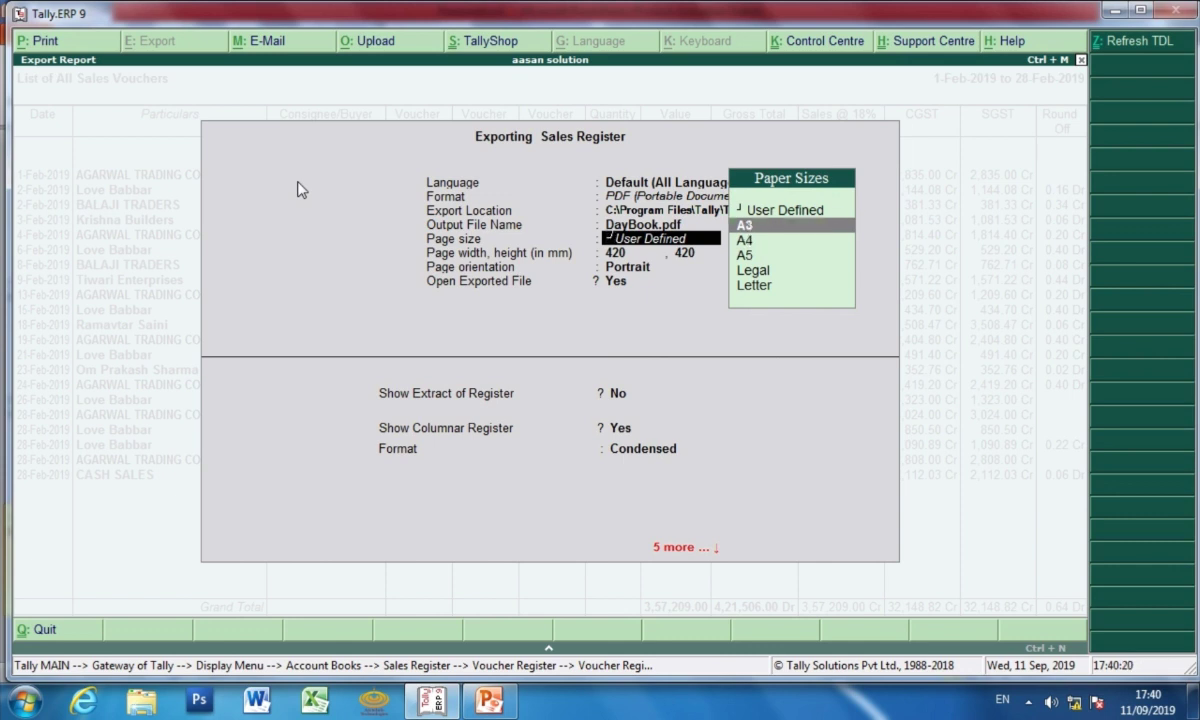
key("Return")
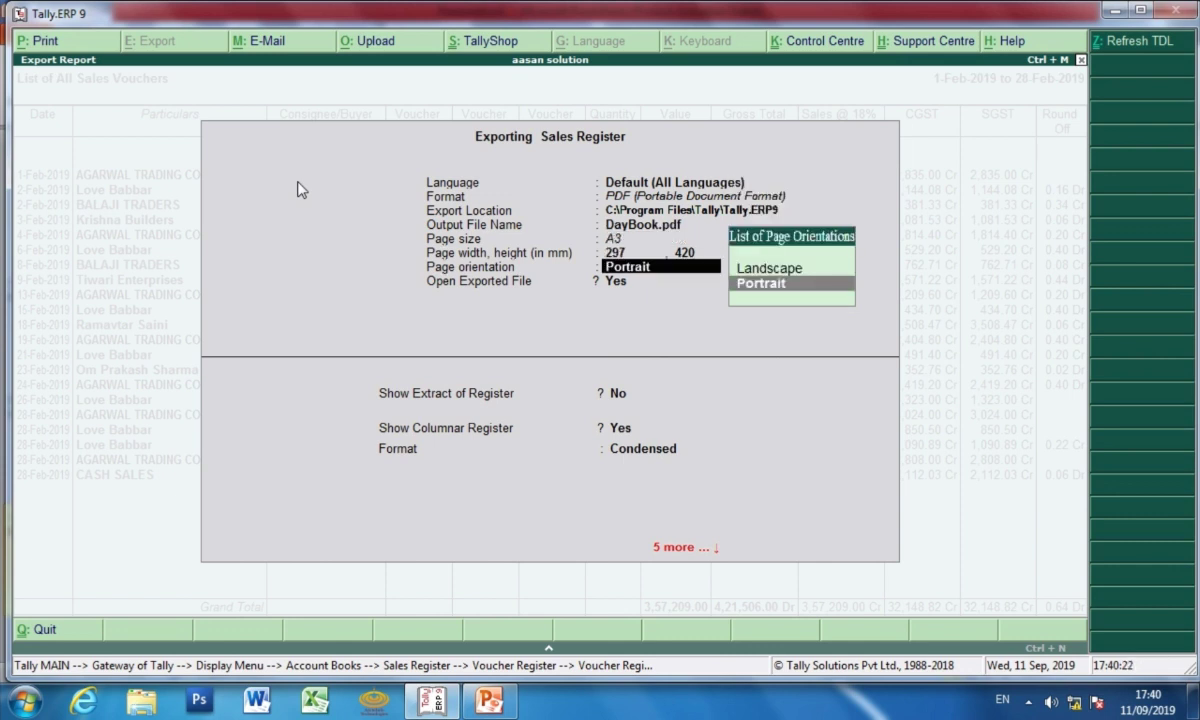
key("Up")
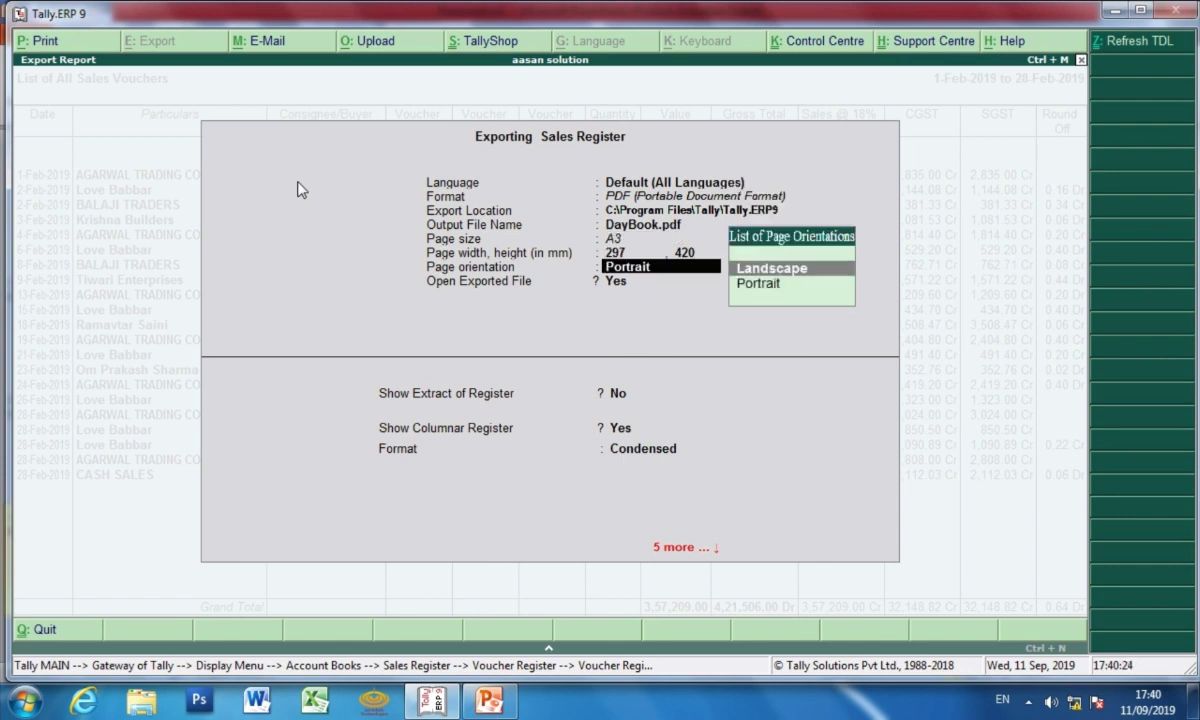
key("Return")
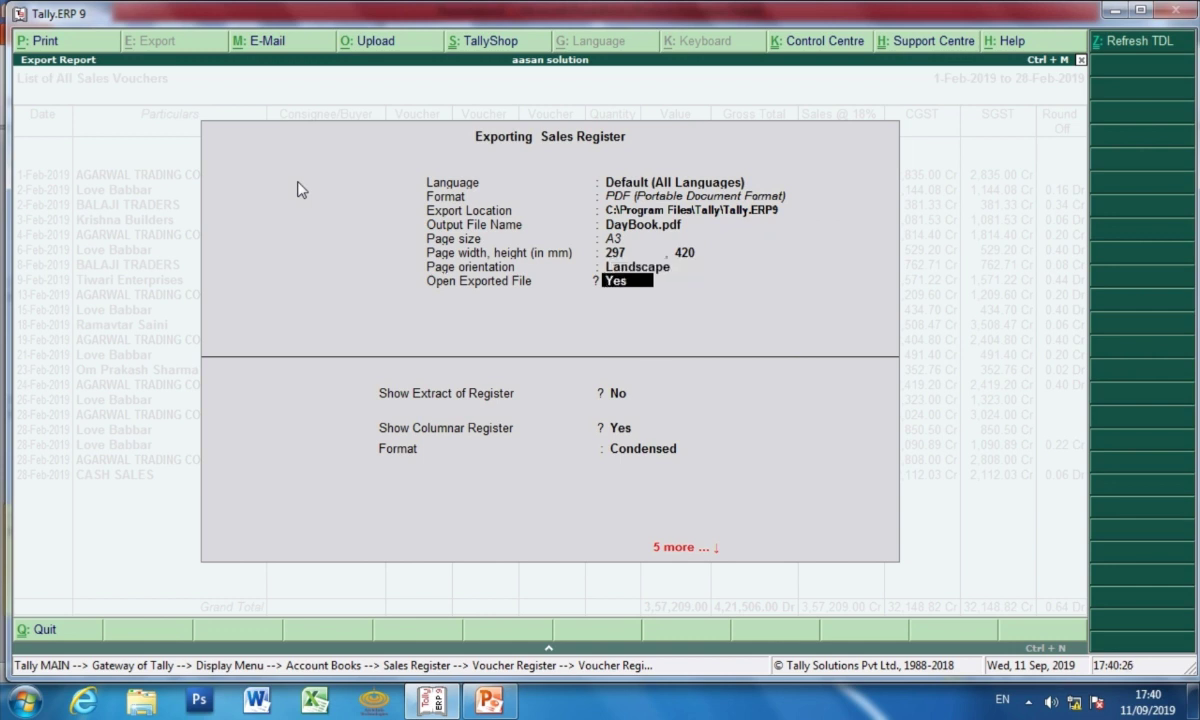
Export the Sales Register to PDF, opening the exported file and keeping the columnar register with its current columns in Condensed format
key("Return")
key("Return")
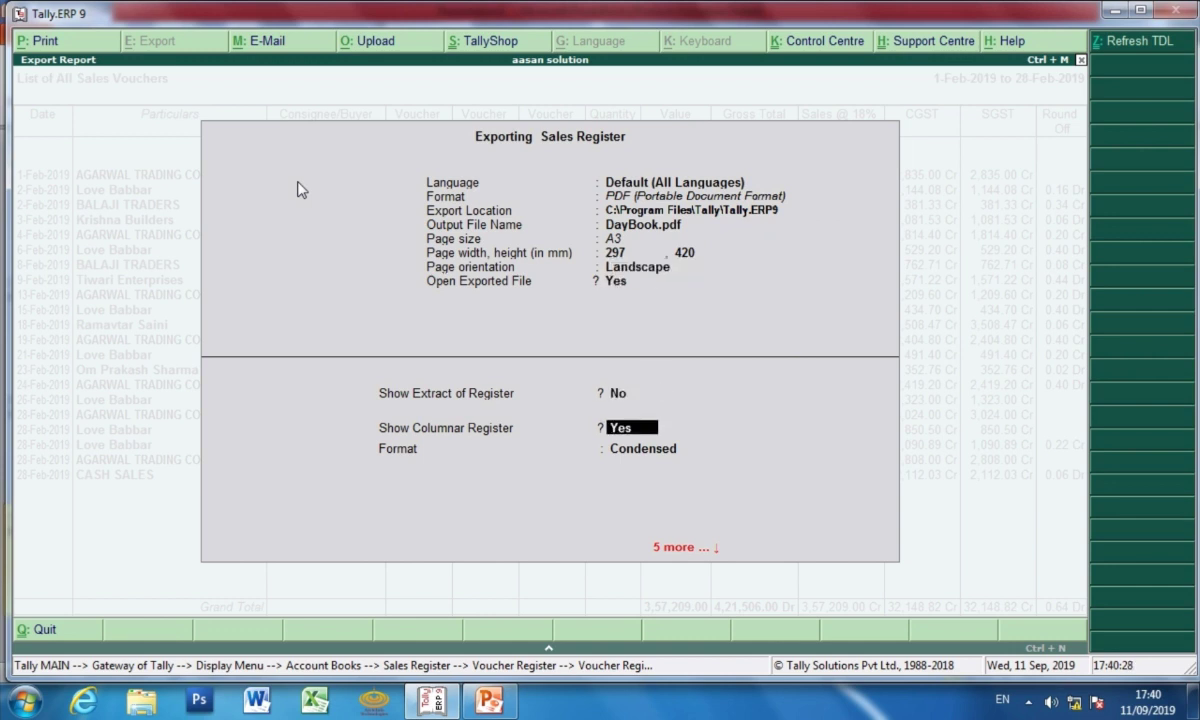
key("Return")
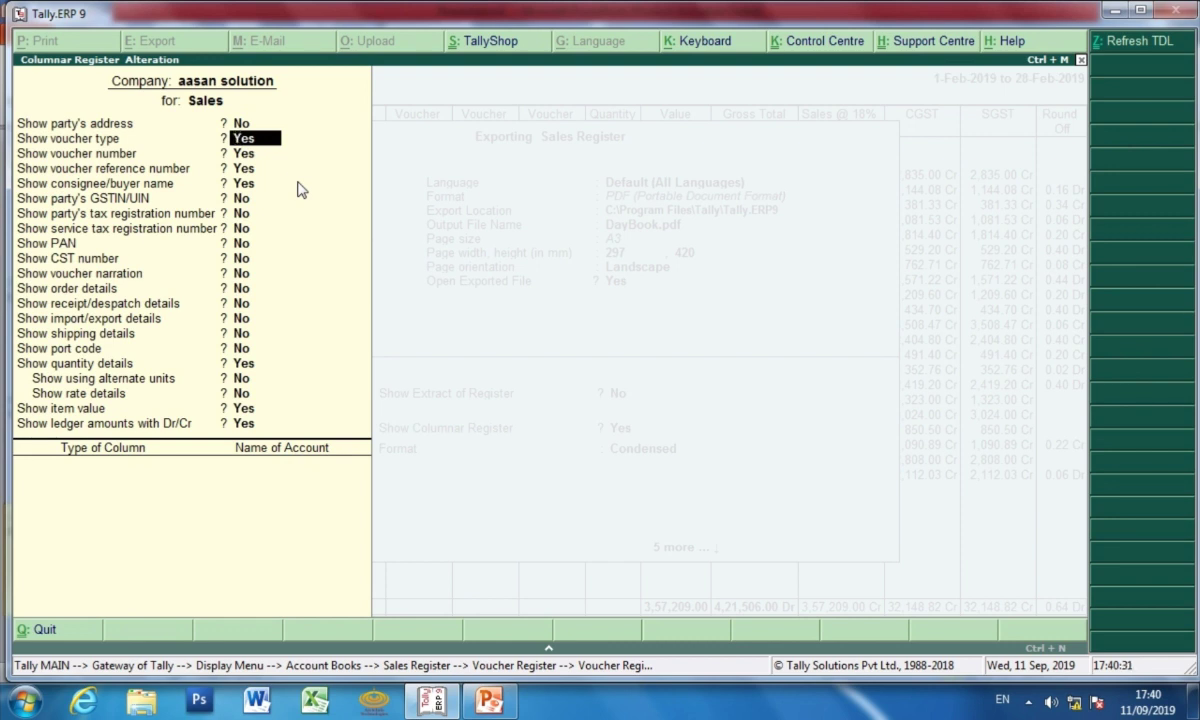
key("ctrl+a")
key("Return")
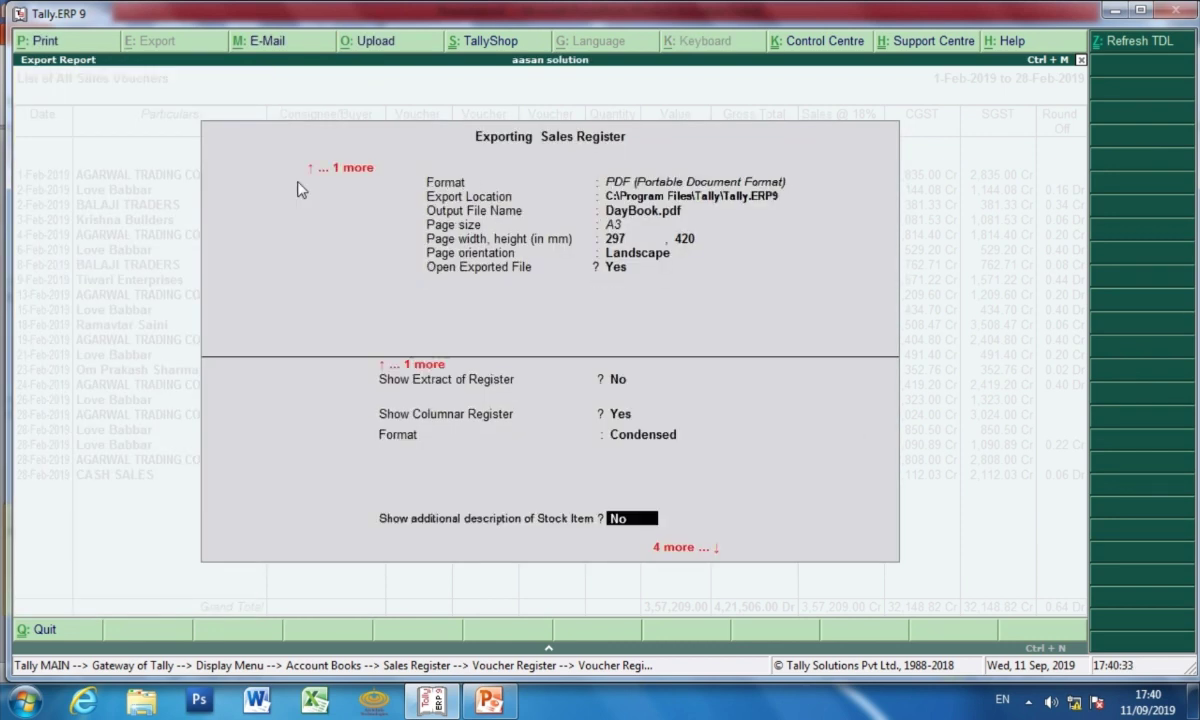
key("ctrl+a")
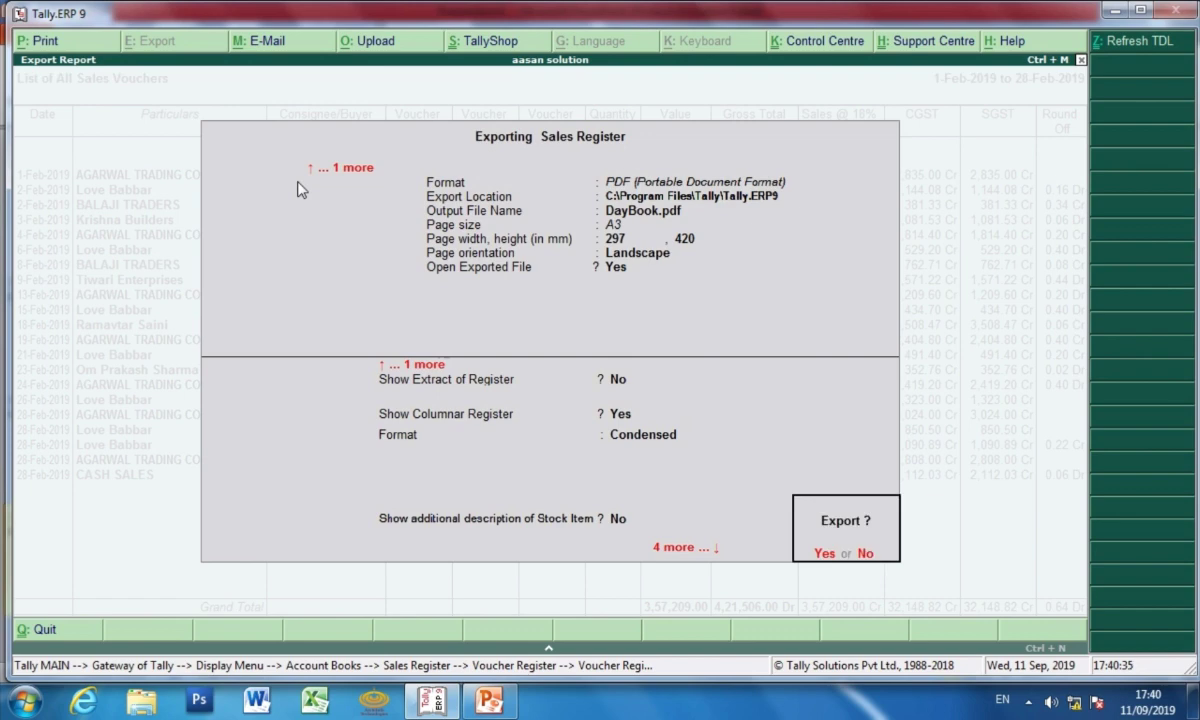
key("Return")
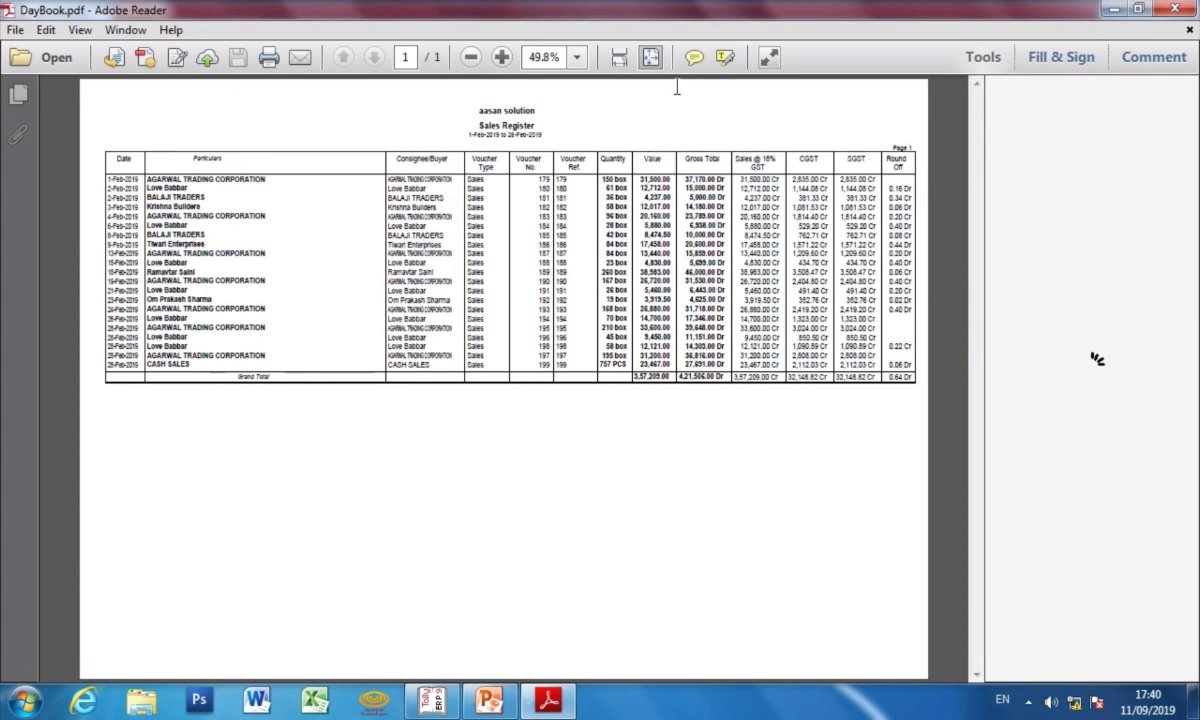
View DayBook.pdf at page width in Adobe Reader, check its print preview and EPSON L805 printer properties, and close it without printing
left_click(621, 60)
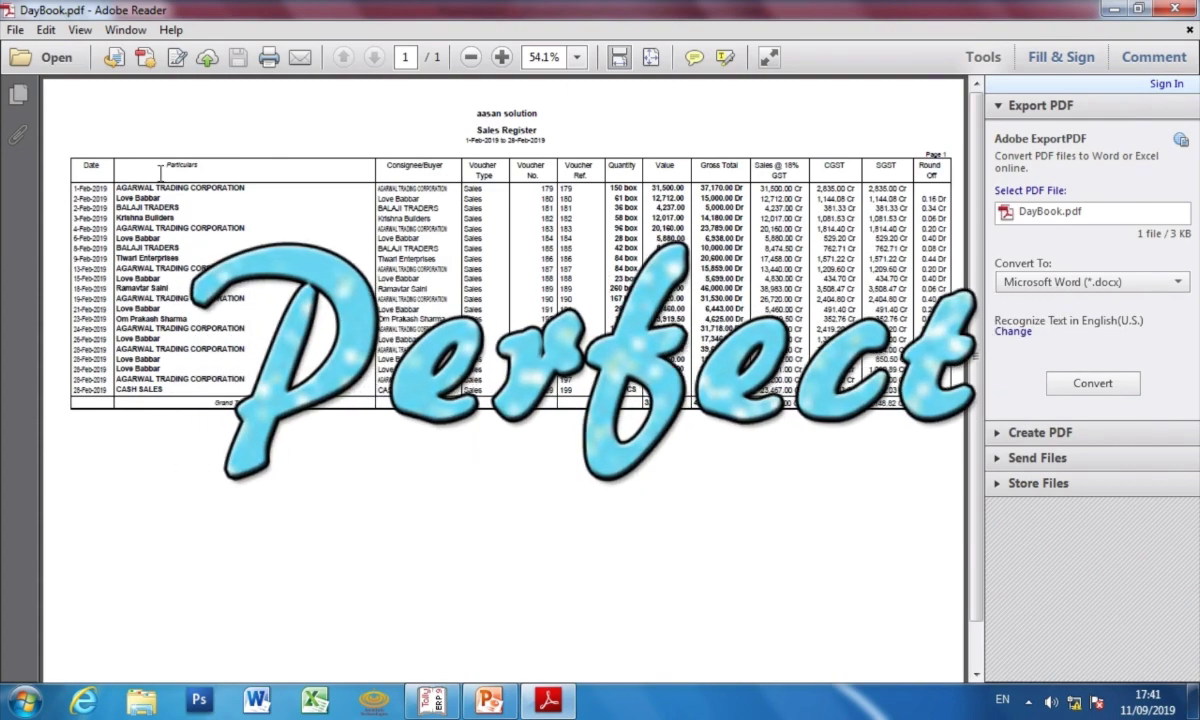
left_click(16, 32)
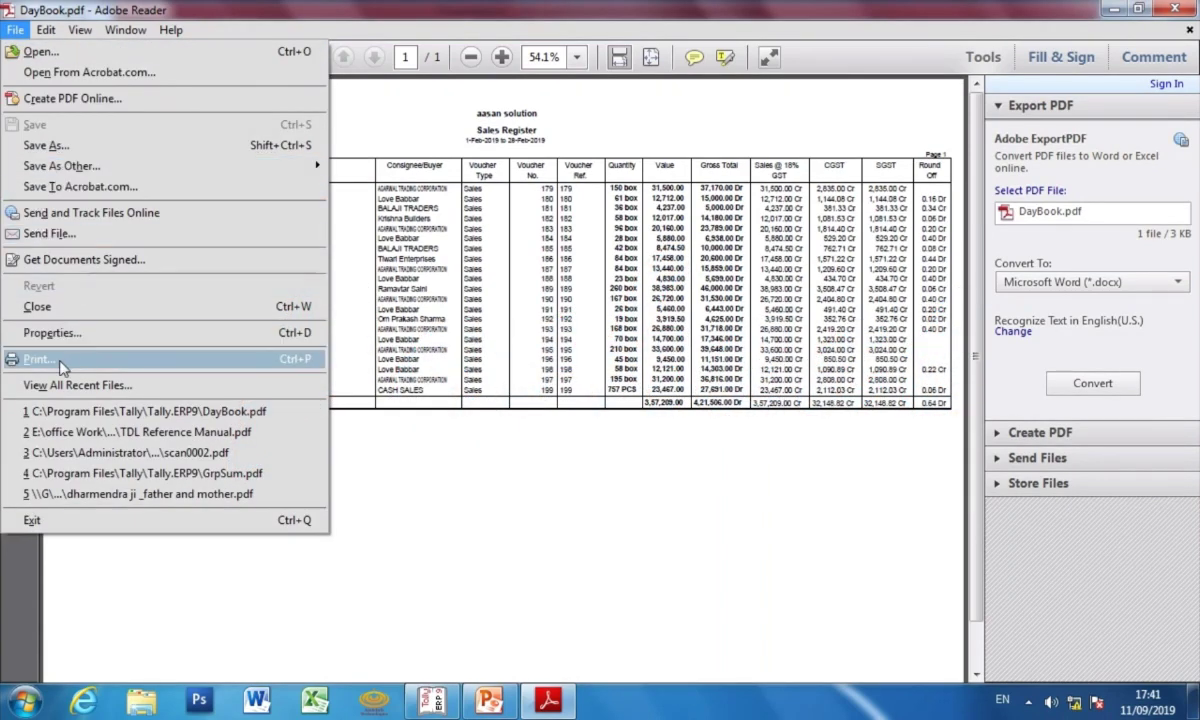
left_click(38, 359)
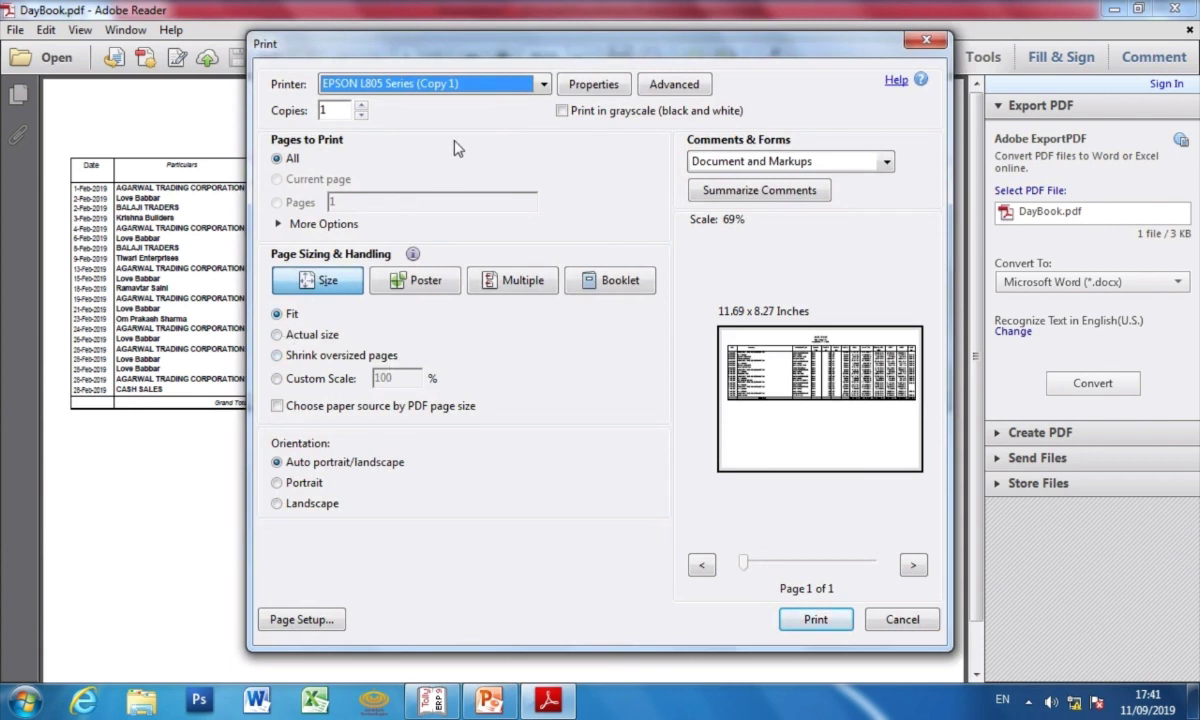
left_click(600, 86)
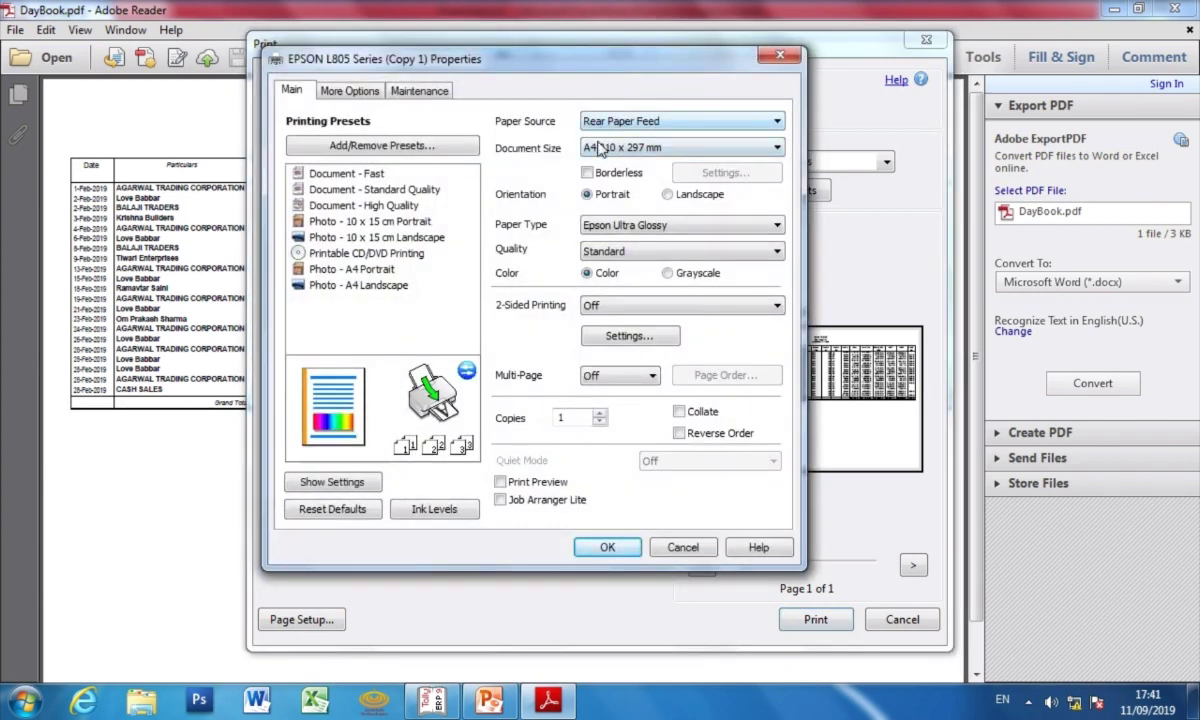
left_click(607, 548)
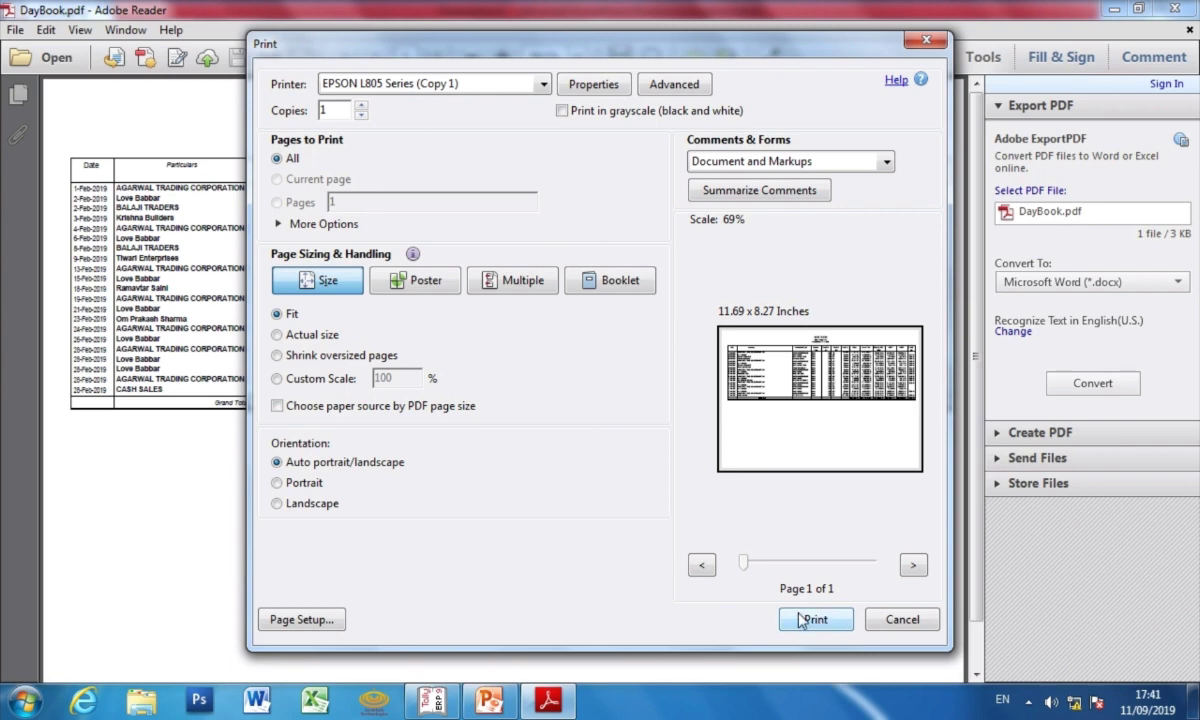
left_click(905, 621)
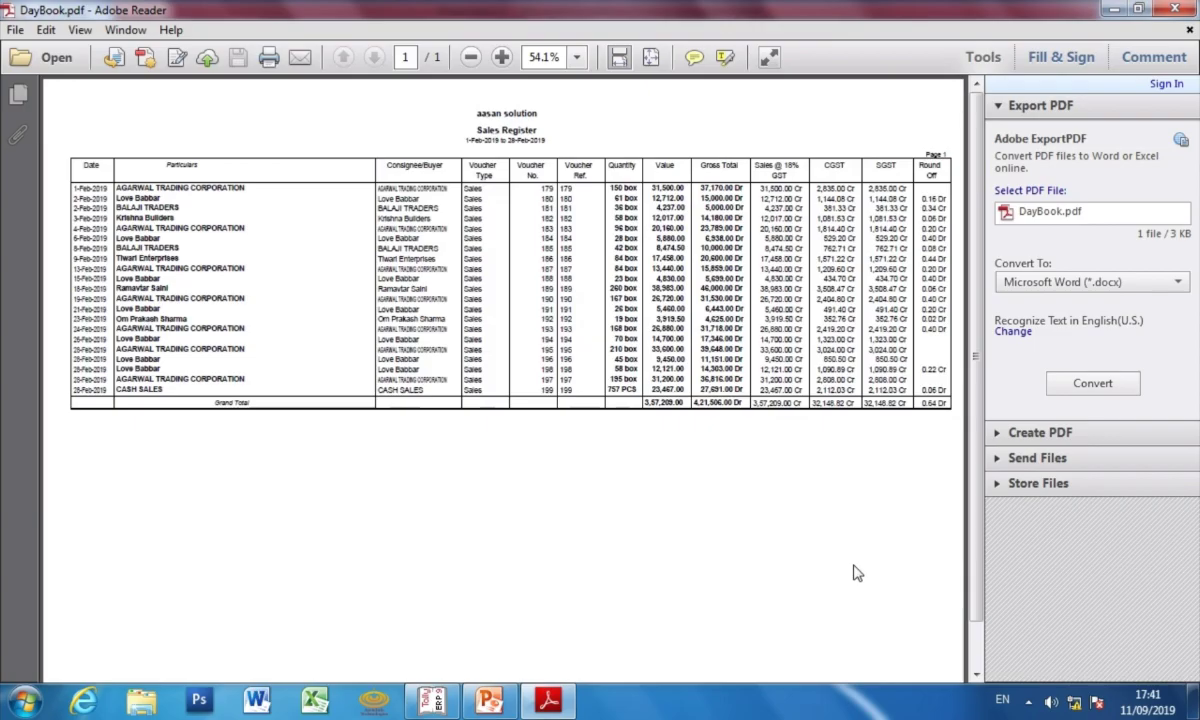
key("alt+F4")
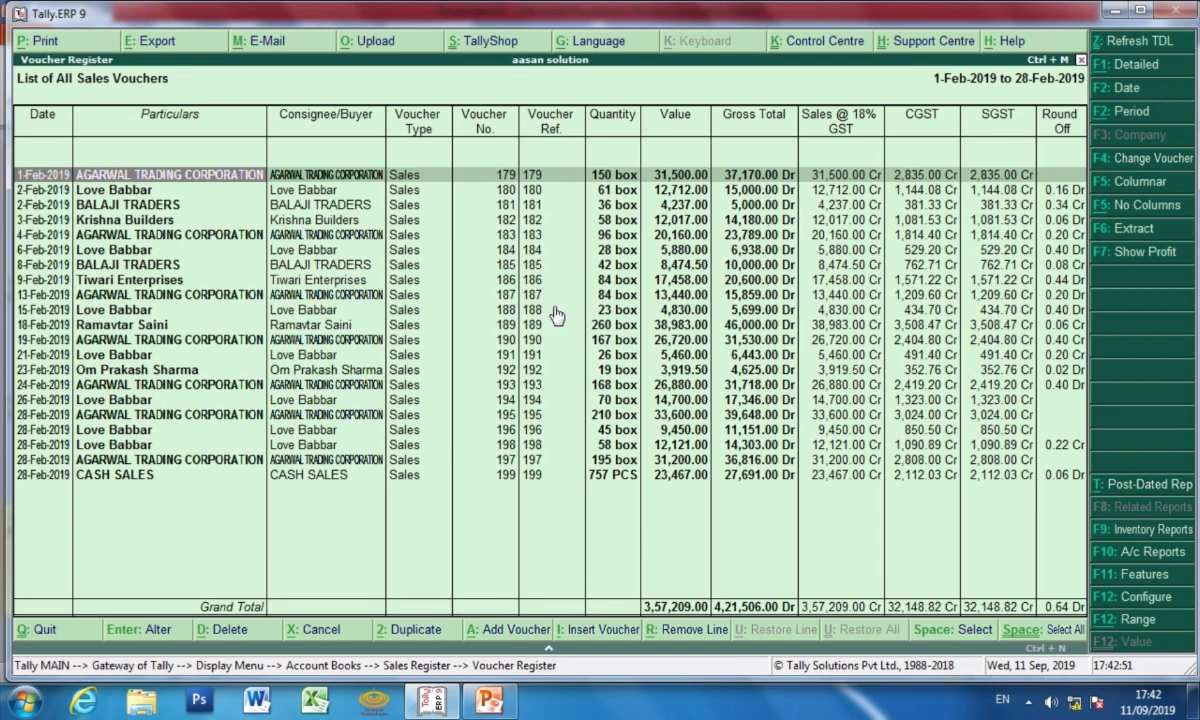
Start a new export of the Sales Register with the default language and set the format to Excel (Spreadsheet)
left_click(158, 45)
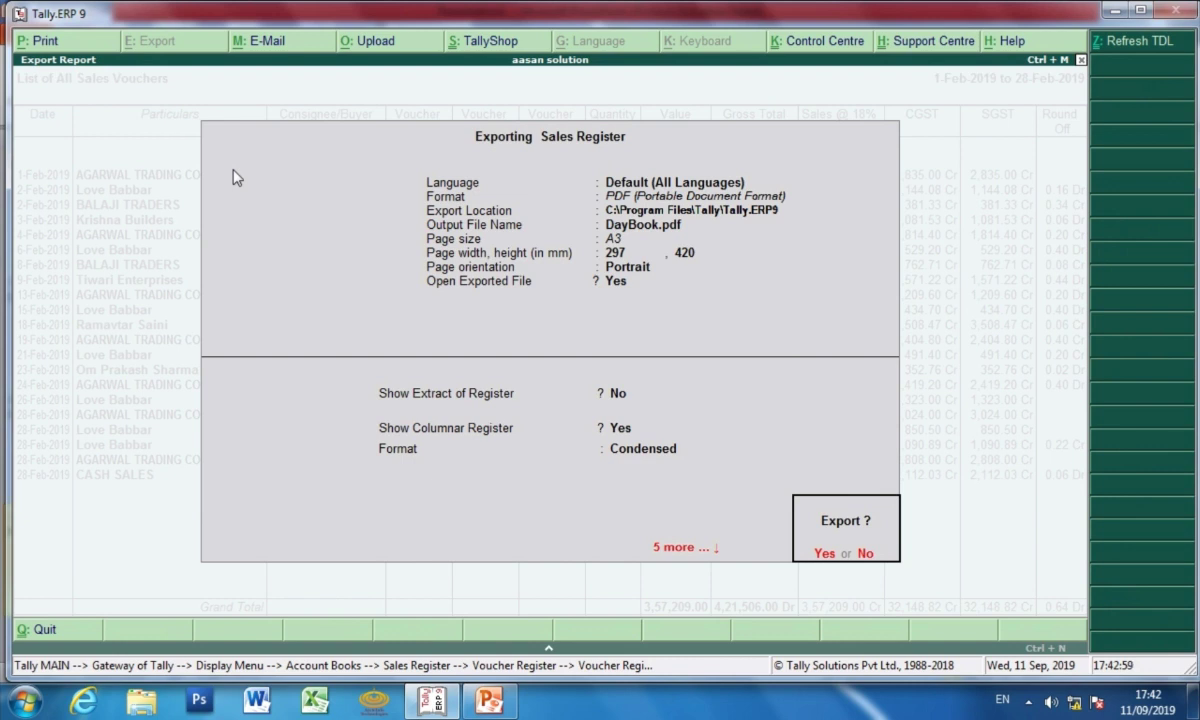
key("n")
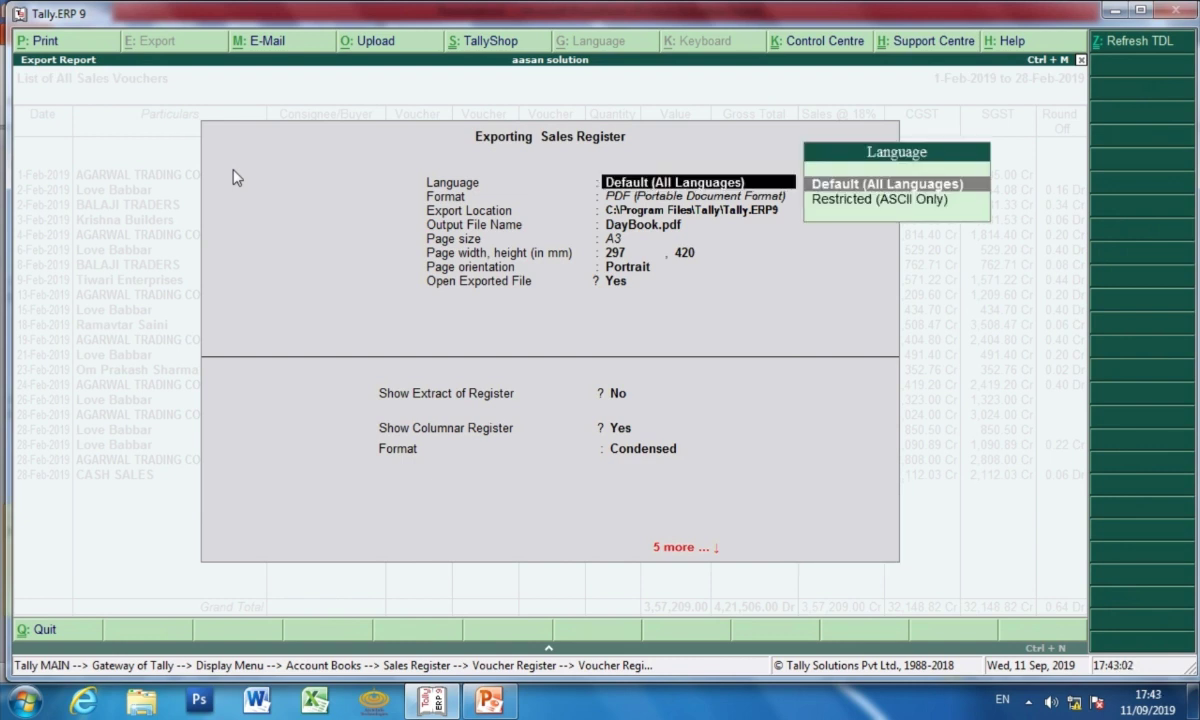
key("Return")
key("Up")
key("Up")
key("Up")
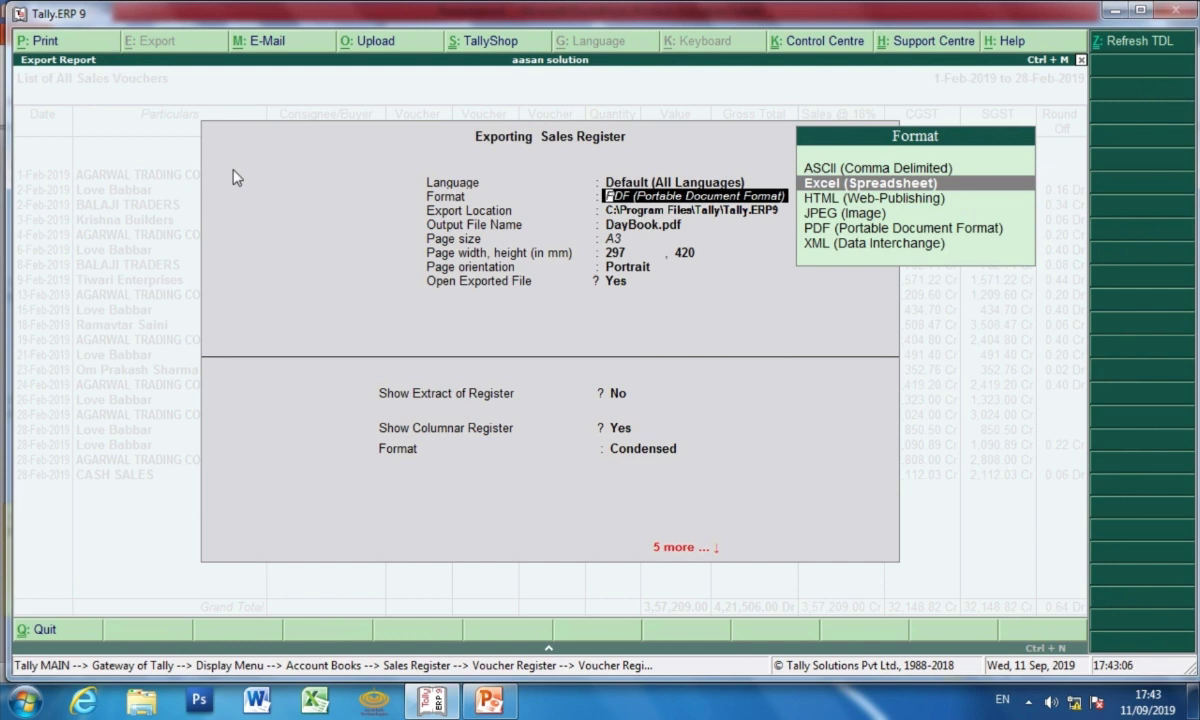
key("Return")
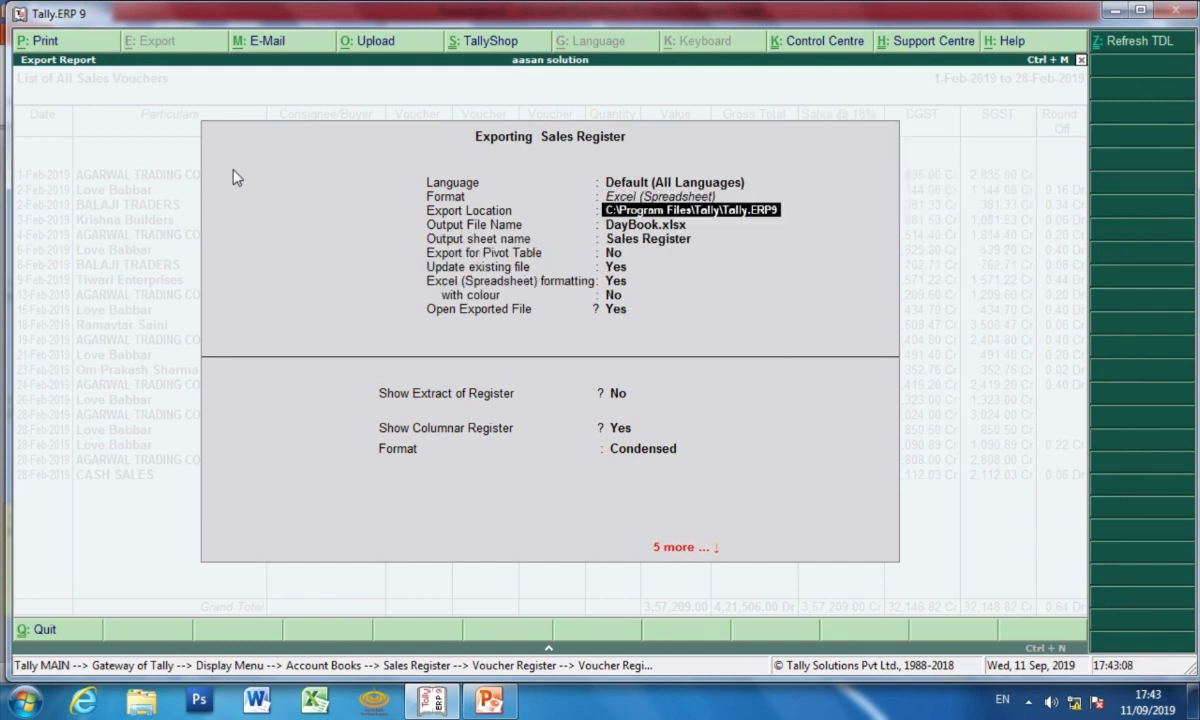
Keep the export location, DayBook.xlsx, the Sales Register sheet name, no pivot table, updating the existing file, formatting without colour, and opening the exported file
key("Return")
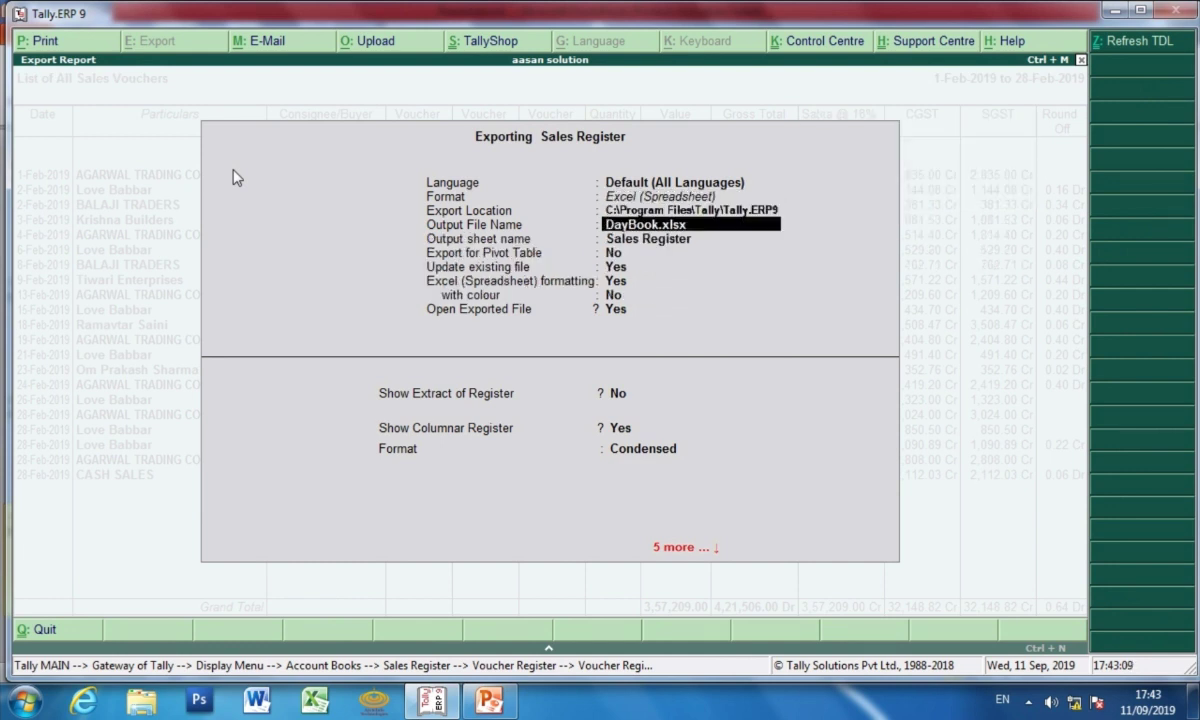
key("Up")
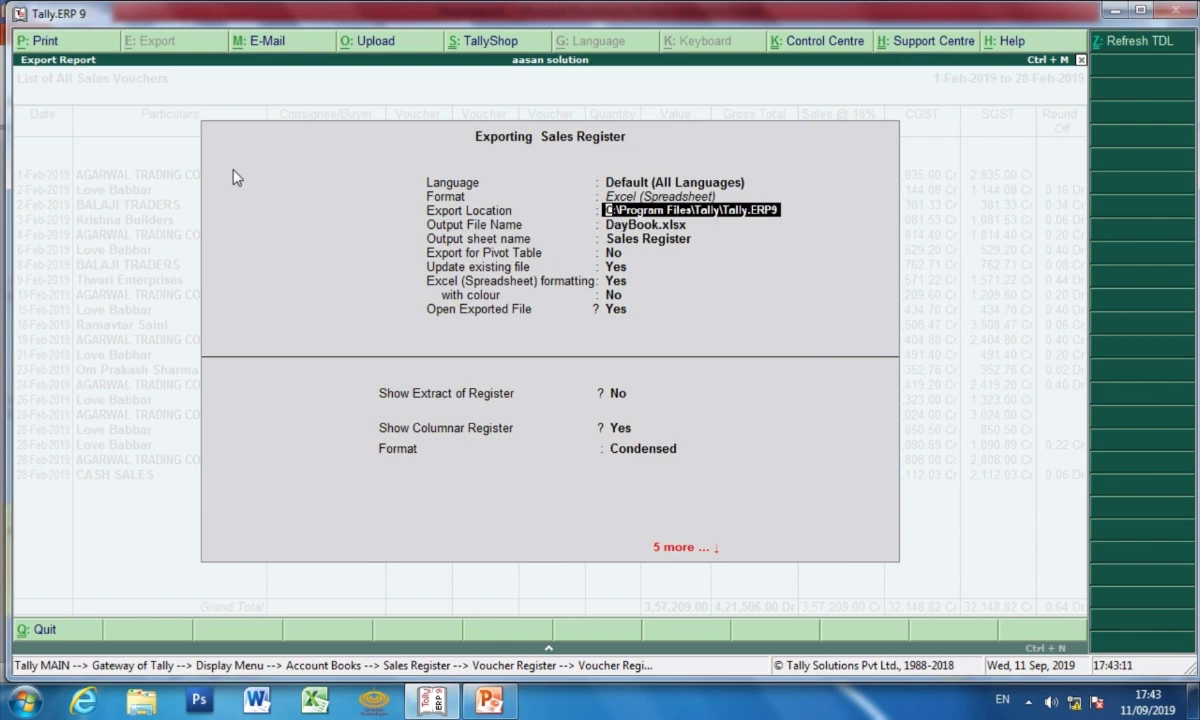
key("Return")
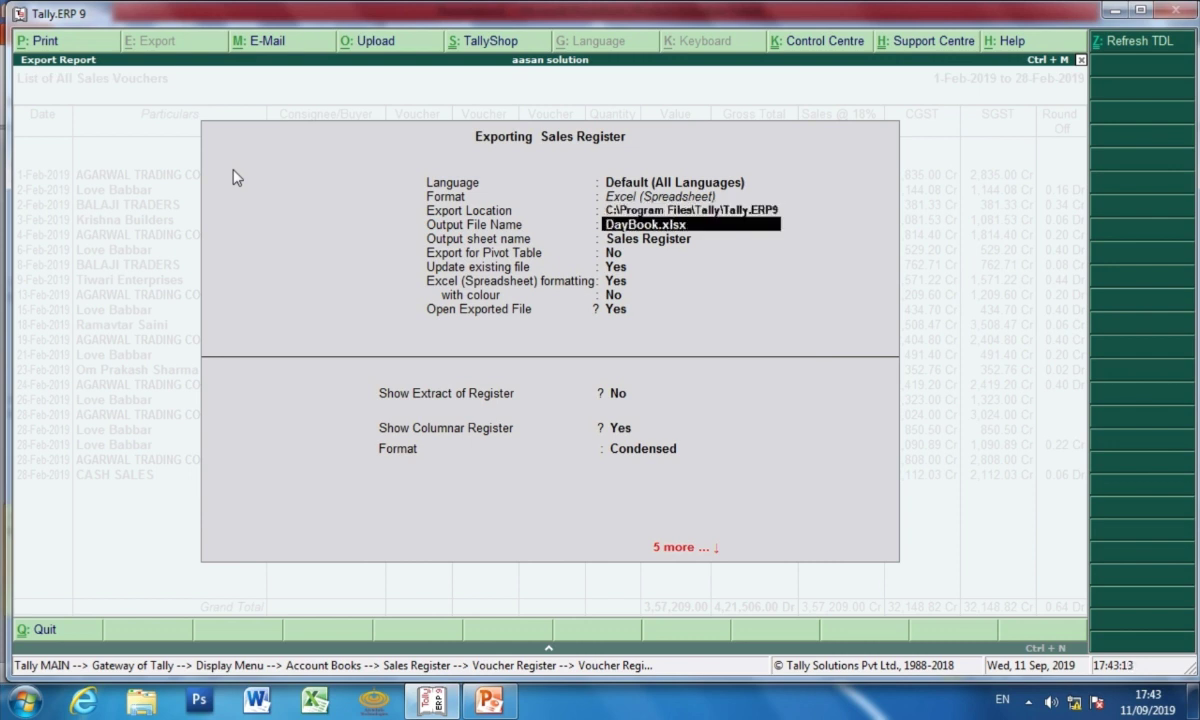
key("Return")
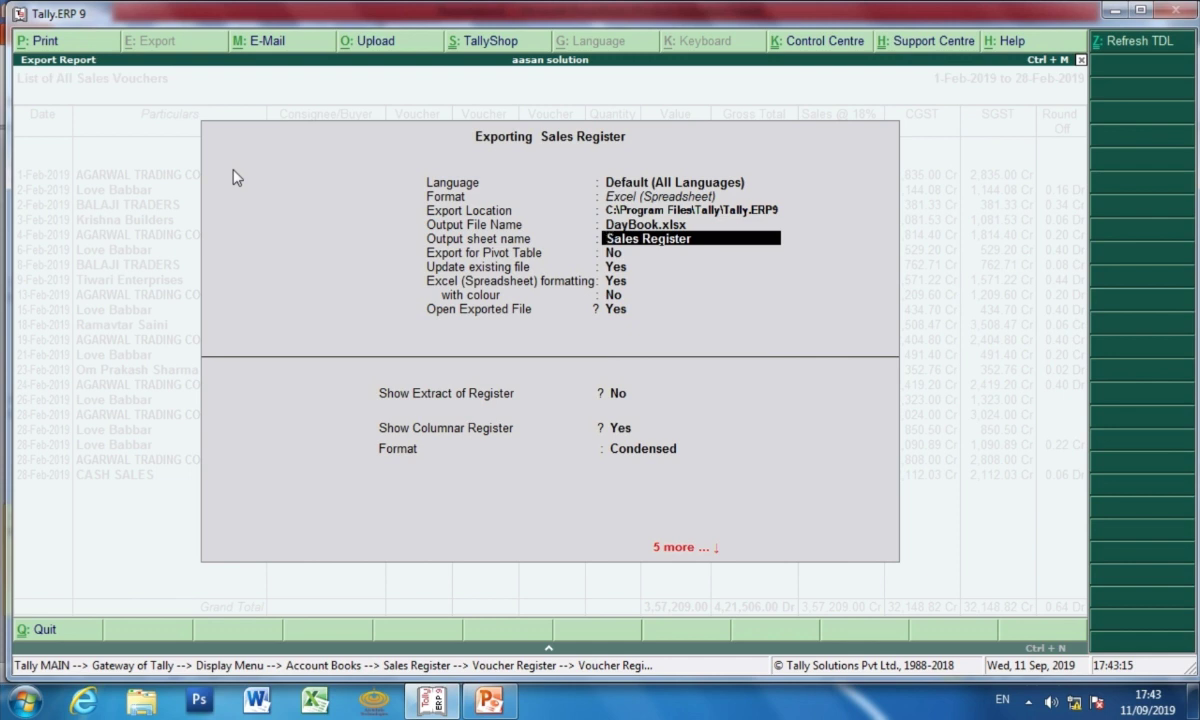
key("Return")
key("Return")
key("Return")
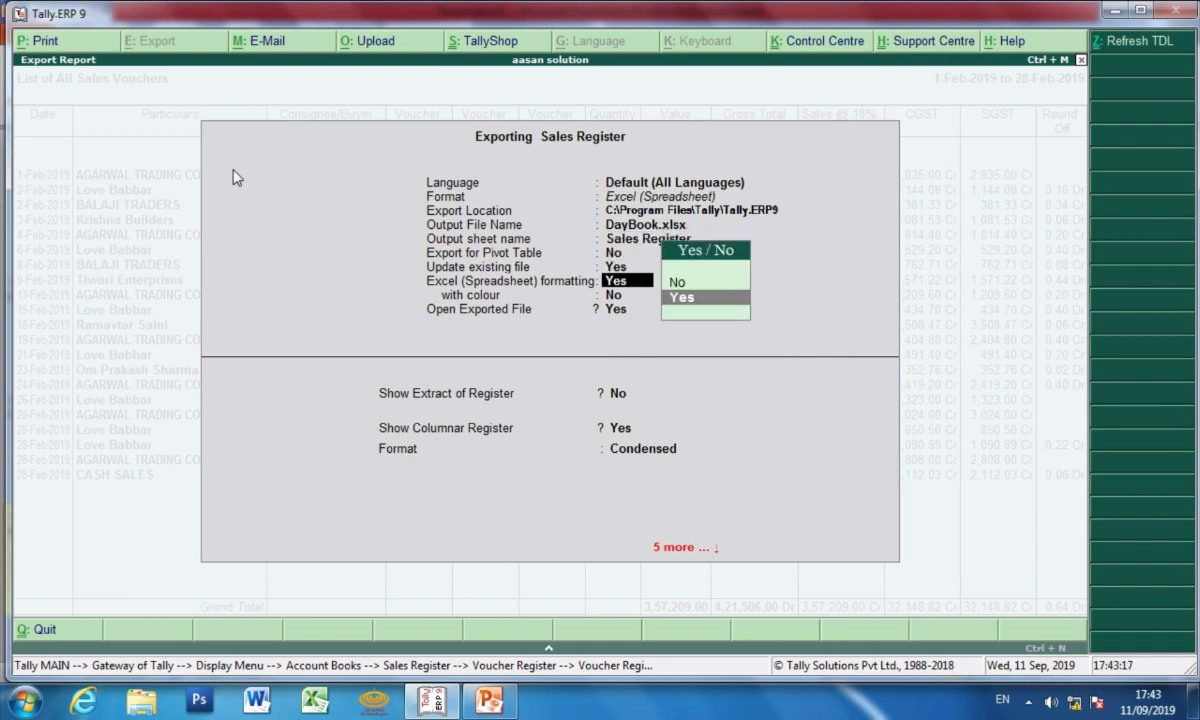
key("Return")
key("Return")
key("Return")
Keep the columnar register's current columns and the Condensed format, and export the Sales Register to Excel
key("Return")
key("Return")
key("Return")
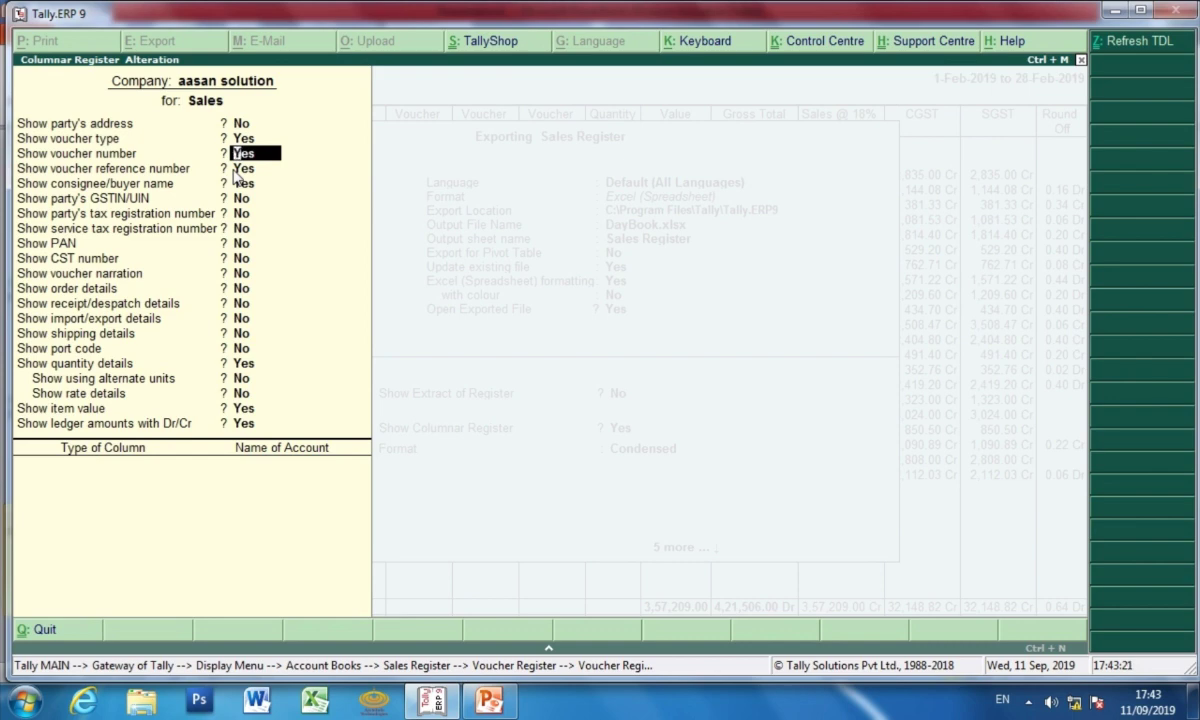
key("ctrl+a")
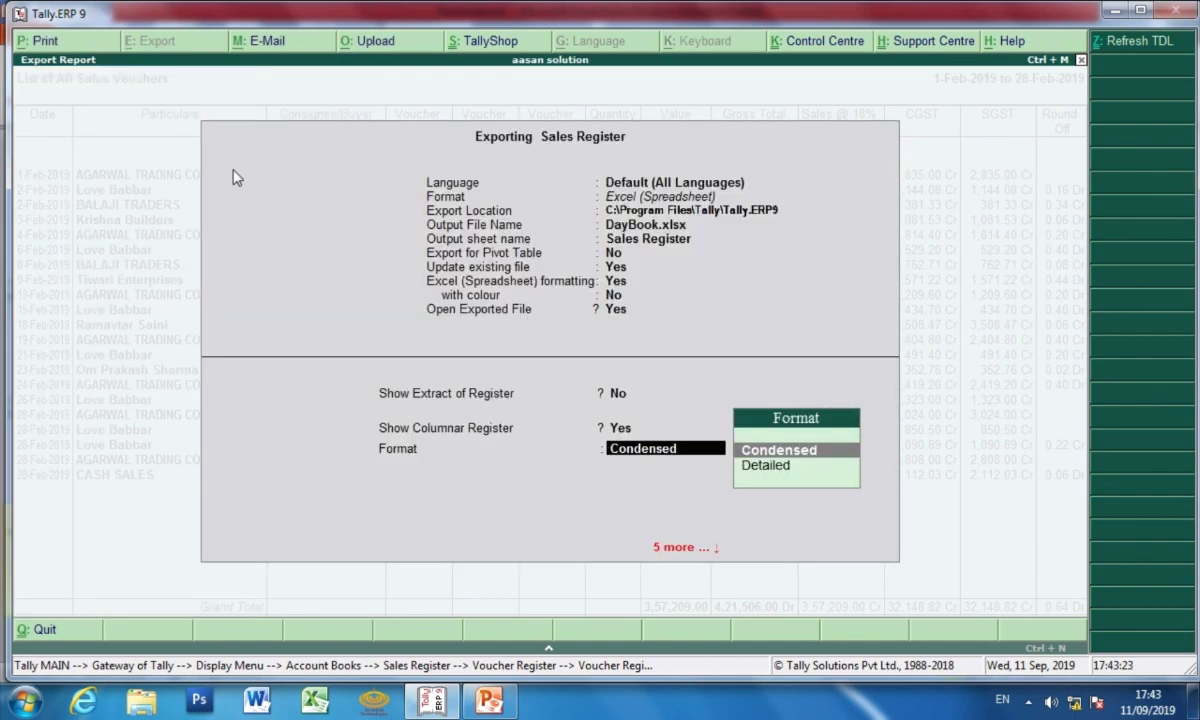
key("Return")
key("ctrl+a")
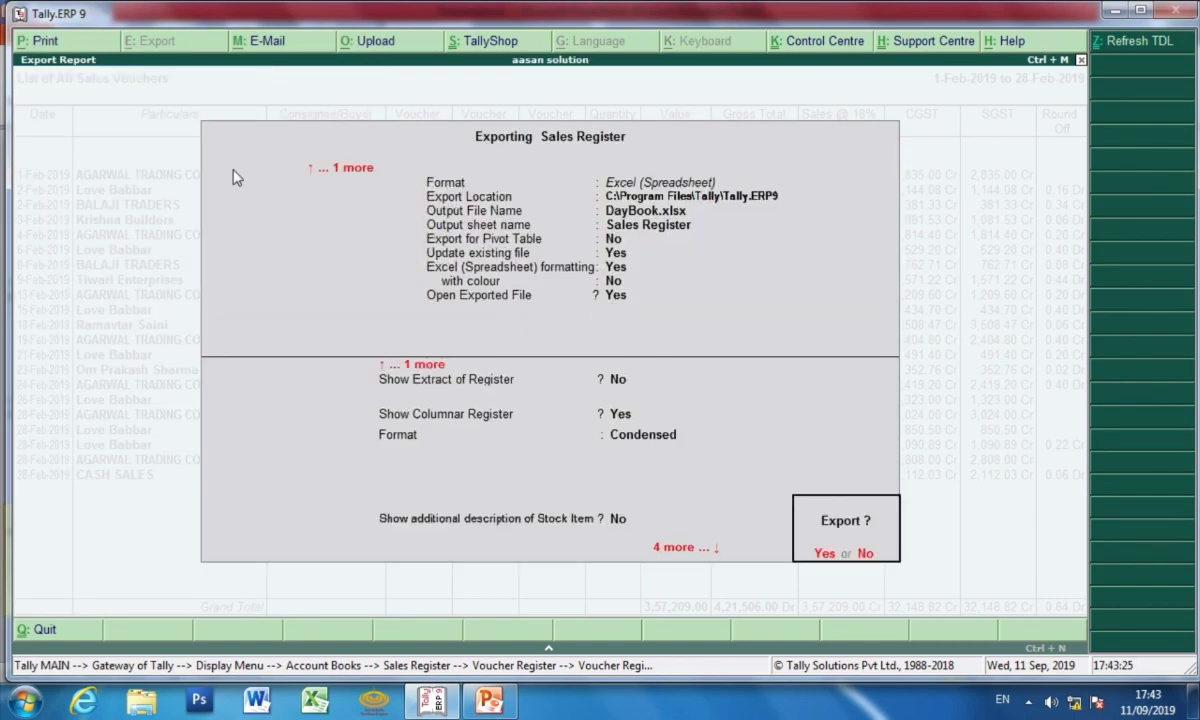
key("Return")
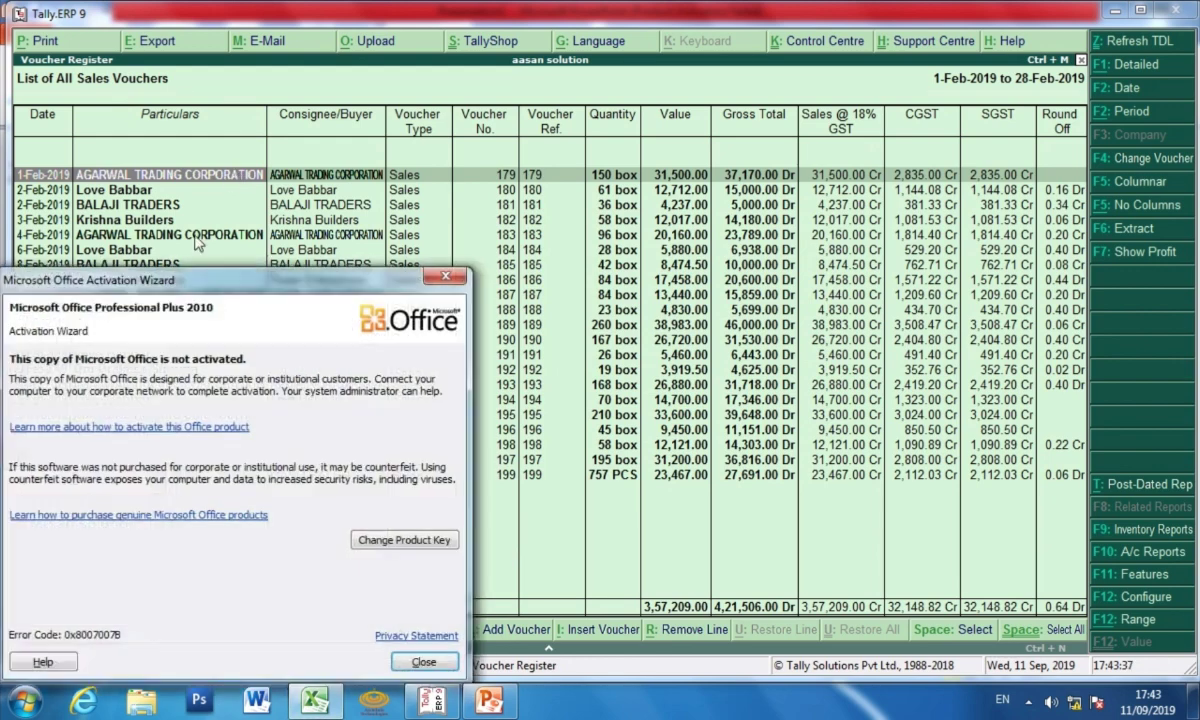
Dismiss the Office activation wizard, then maximize the exported DayBook workbook in Excel and look over its Sales Register sheet
left_click(422, 661)
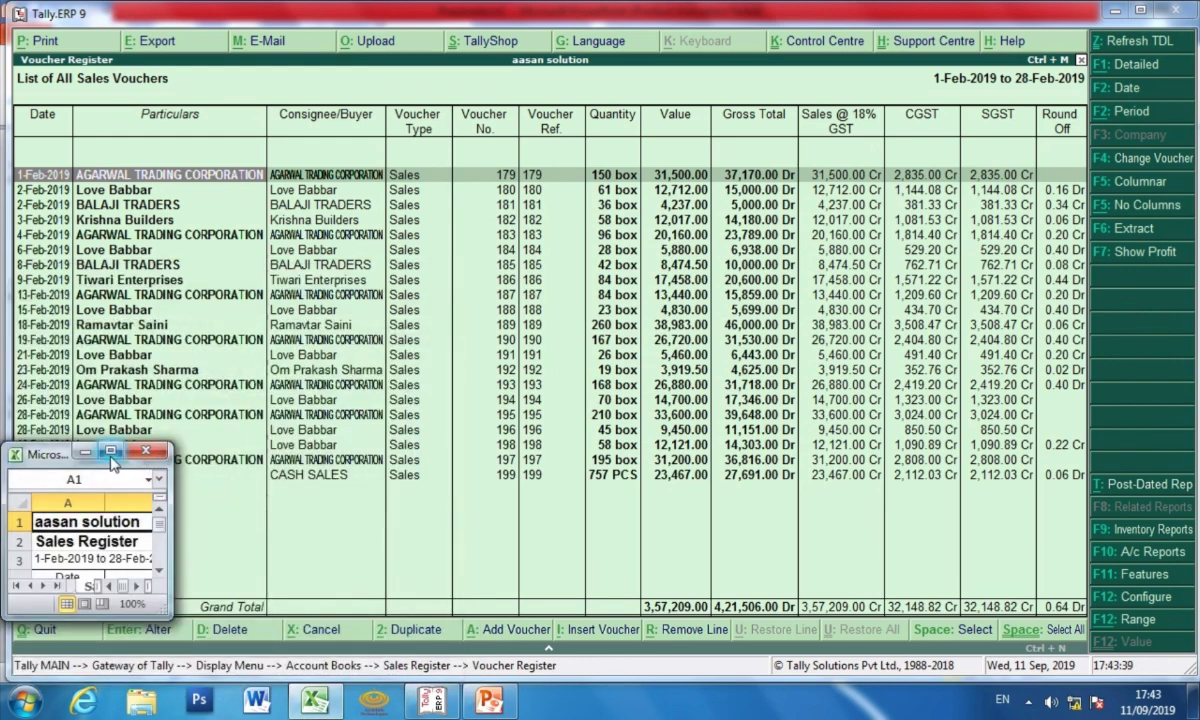
left_click(111, 452)
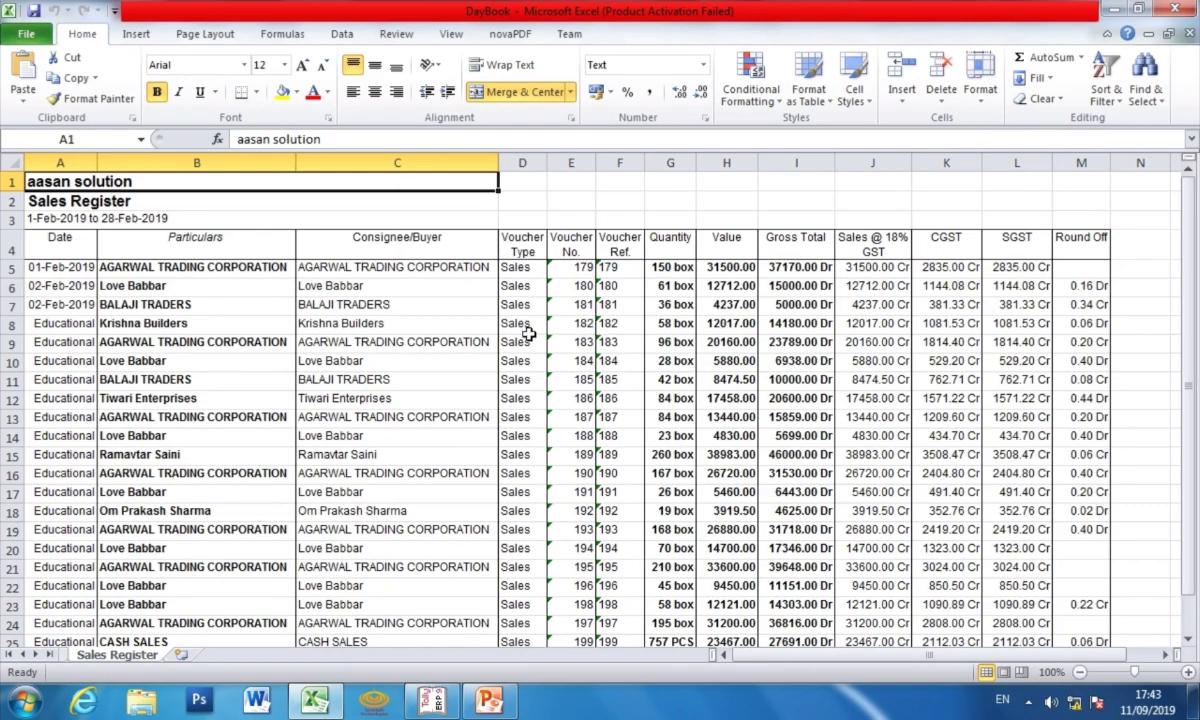
scroll(437, 343, "down", 2)
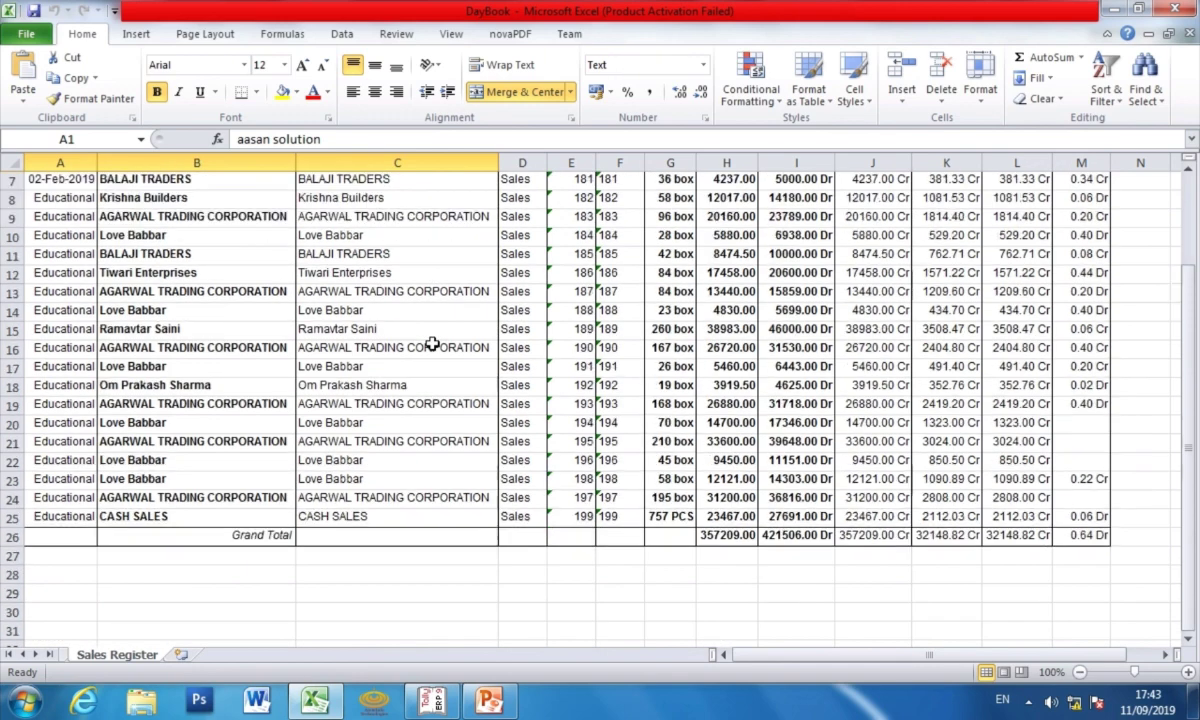
scroll(432, 343, "up", 2)
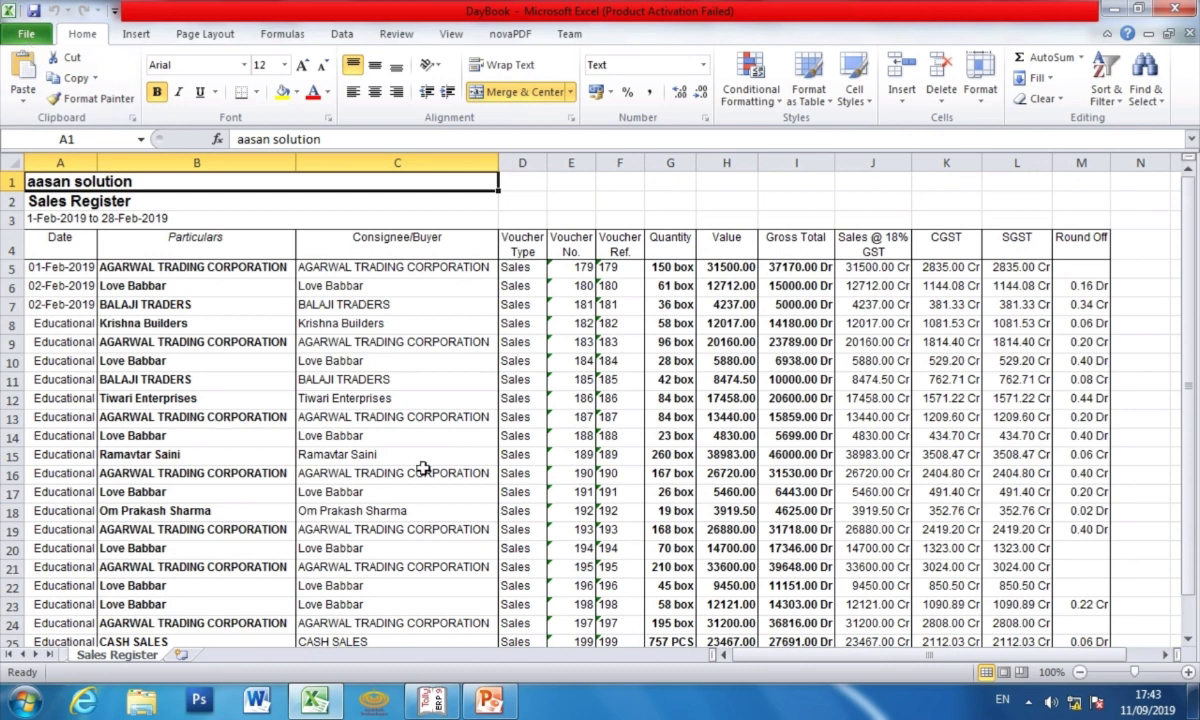
Set up printing of the DayBook workbook on the Canon LBP2900 in Landscape Orientation
left_click(27, 35)
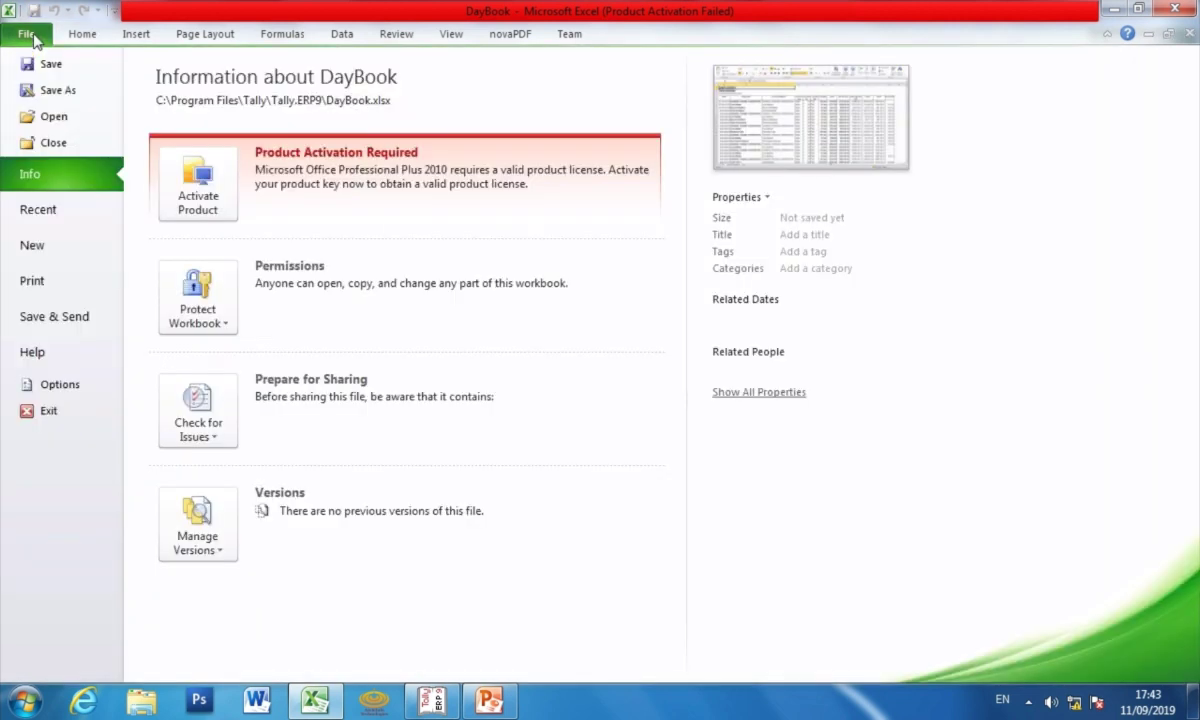
left_click(33, 287)
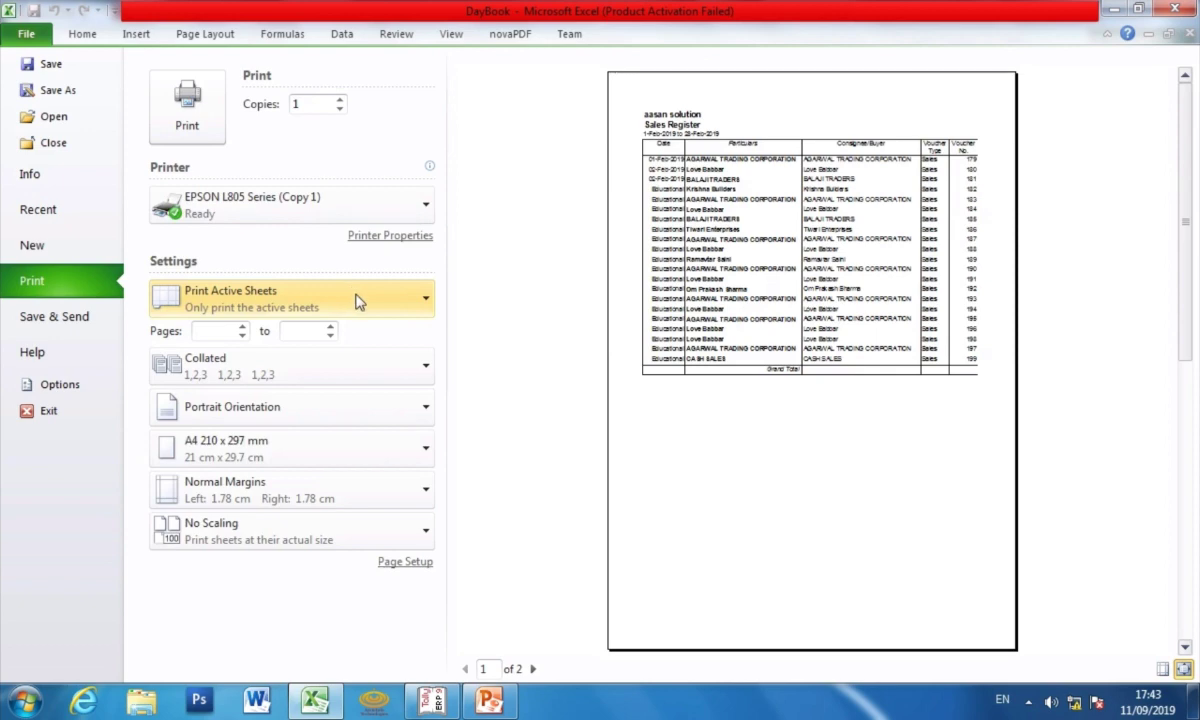
left_click(318, 205)
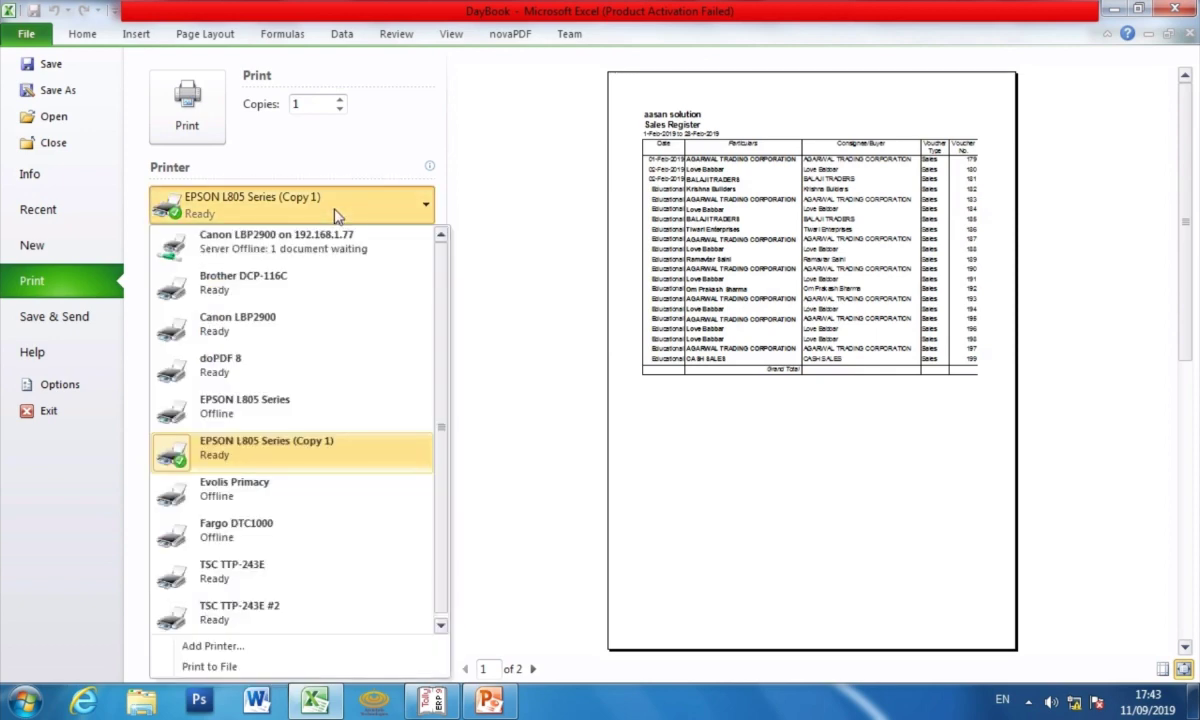
left_click(297, 346)
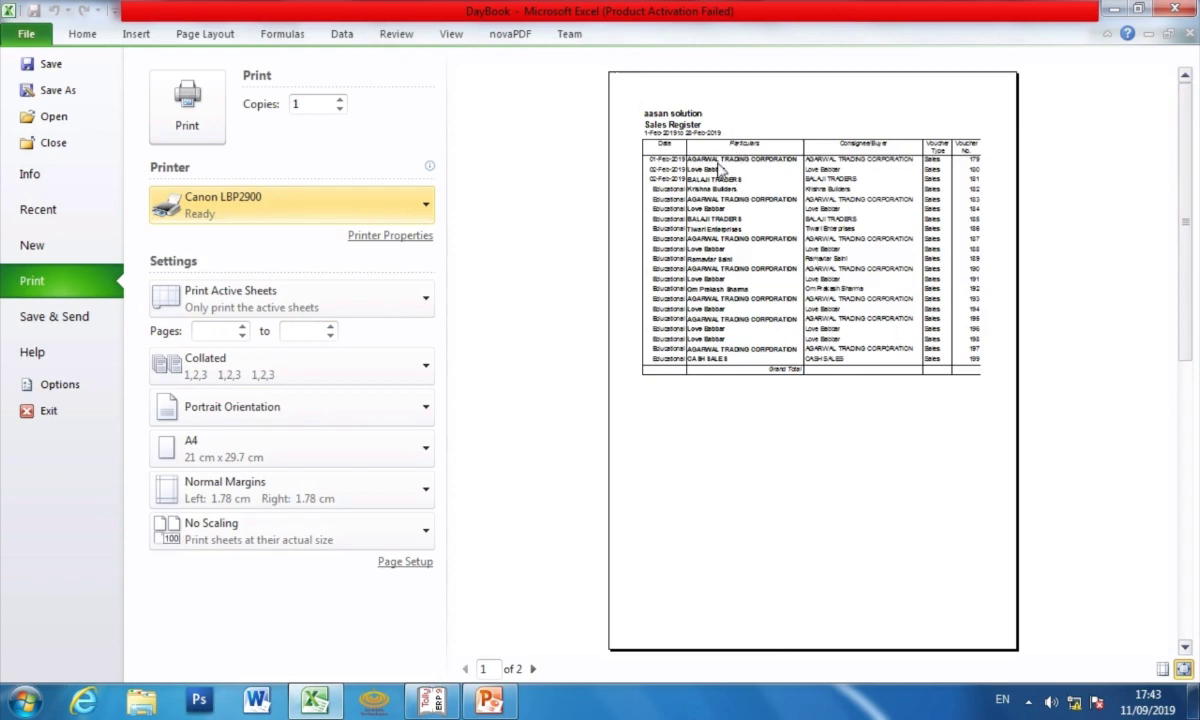
left_click(383, 412)
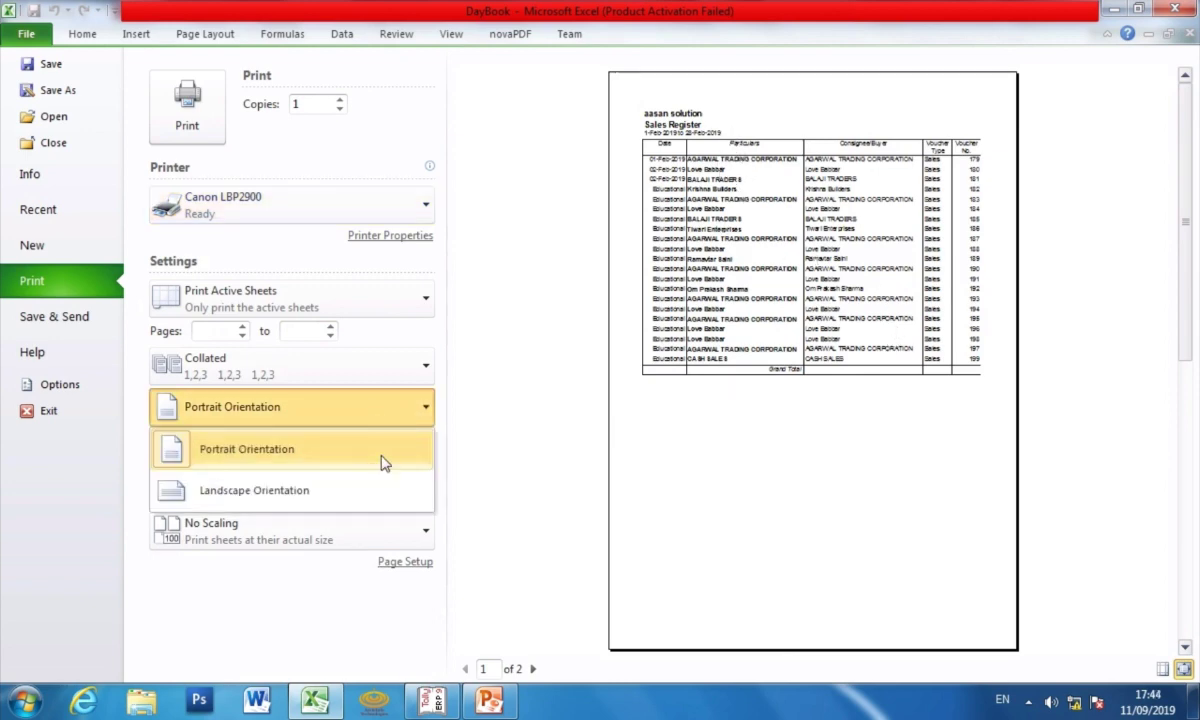
left_click(383, 497)
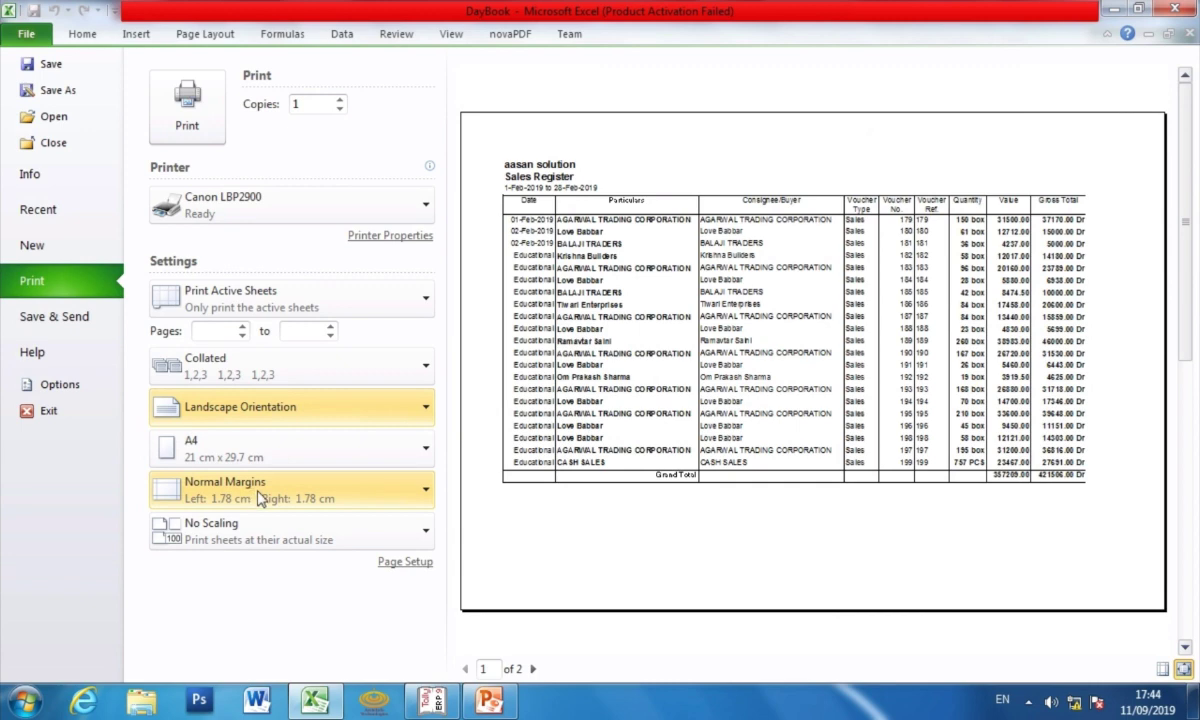
Apply Narrow margins to the printout, then fine-tune the left margin to 0.61 cm and the right margin to 0.41 cm in the preview
left_click(310, 498)
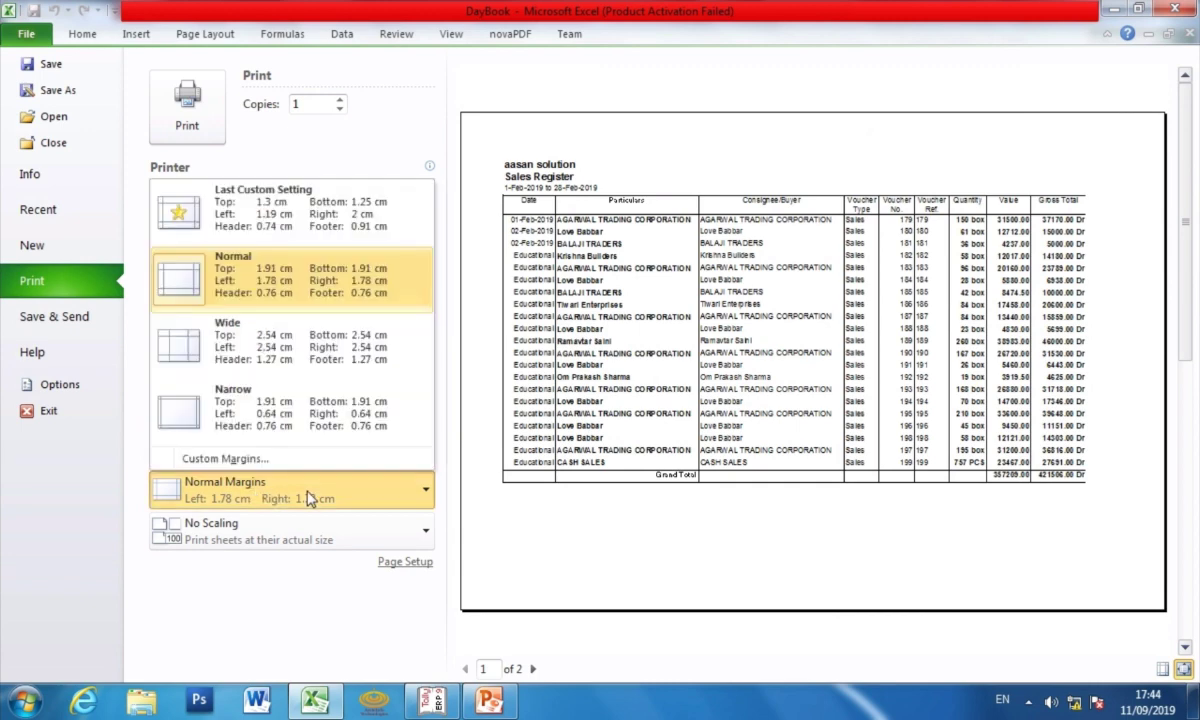
left_click(268, 400)
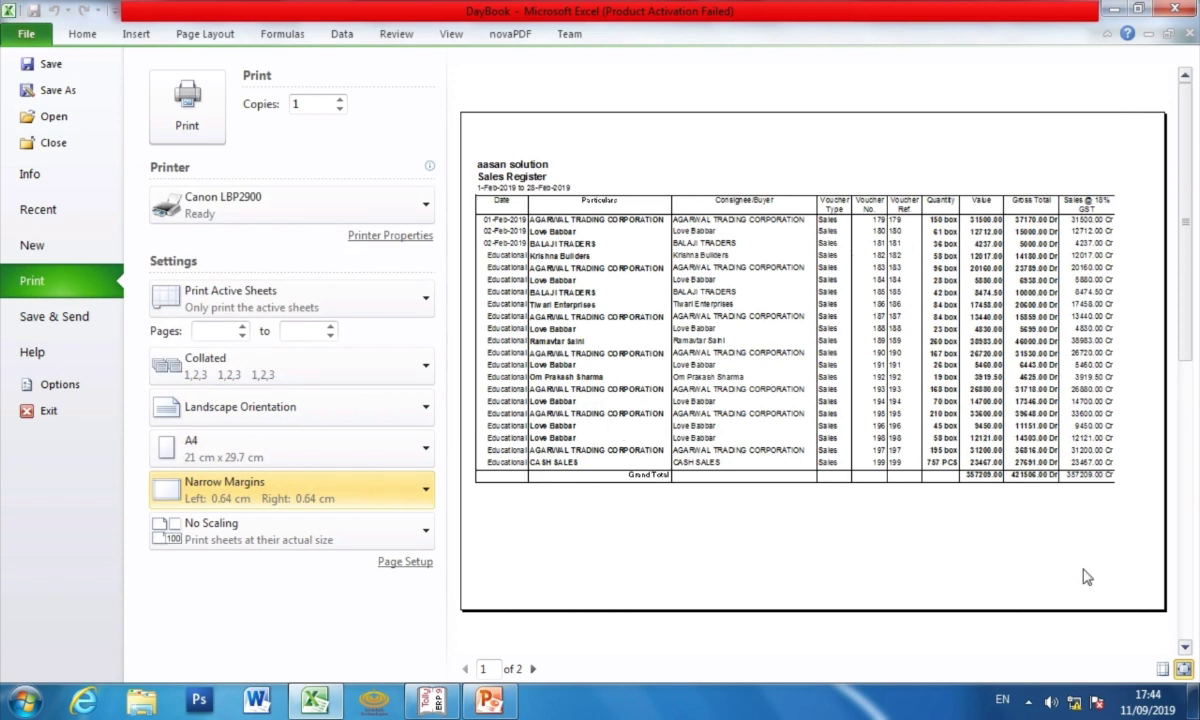
left_click(1181, 669)
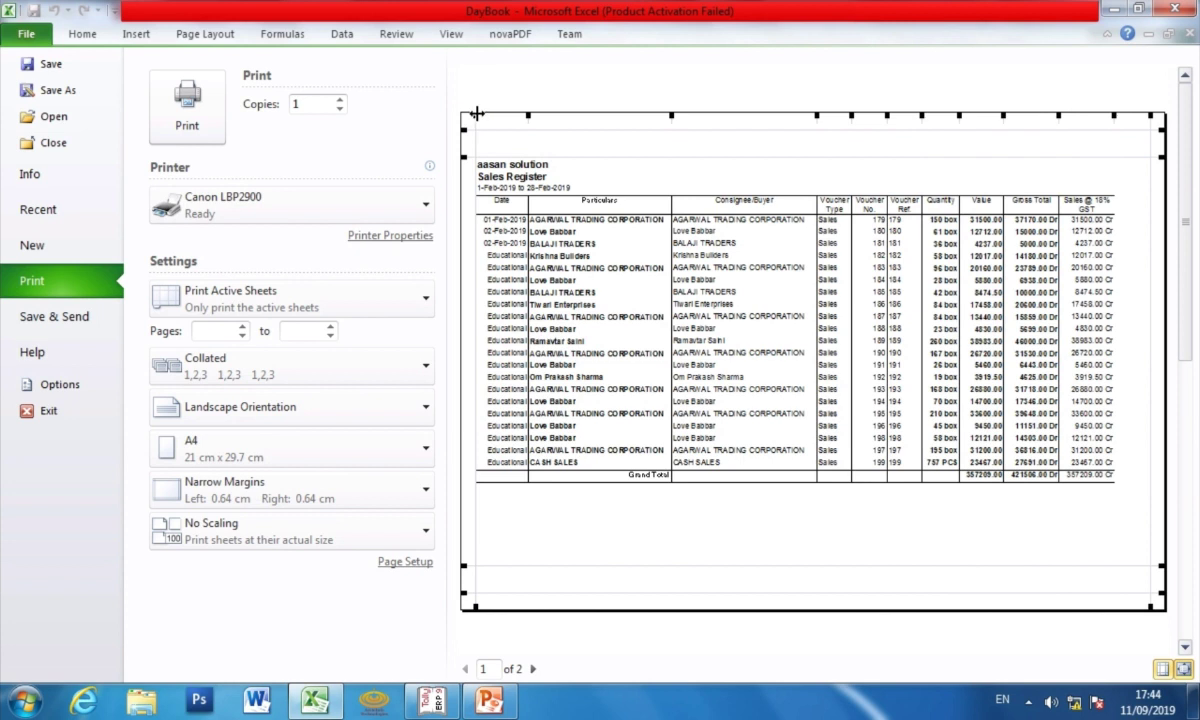
left_click_drag(476, 114, 477, 113)
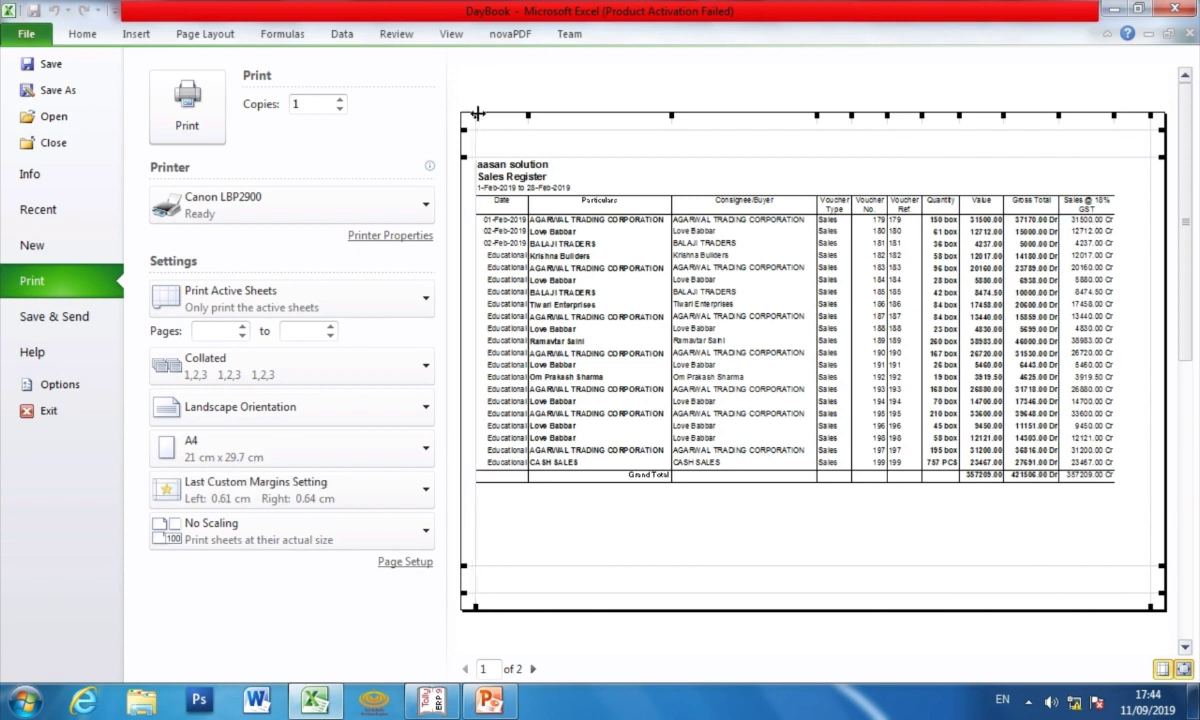
left_click_drag(1149, 119, 1159, 118)
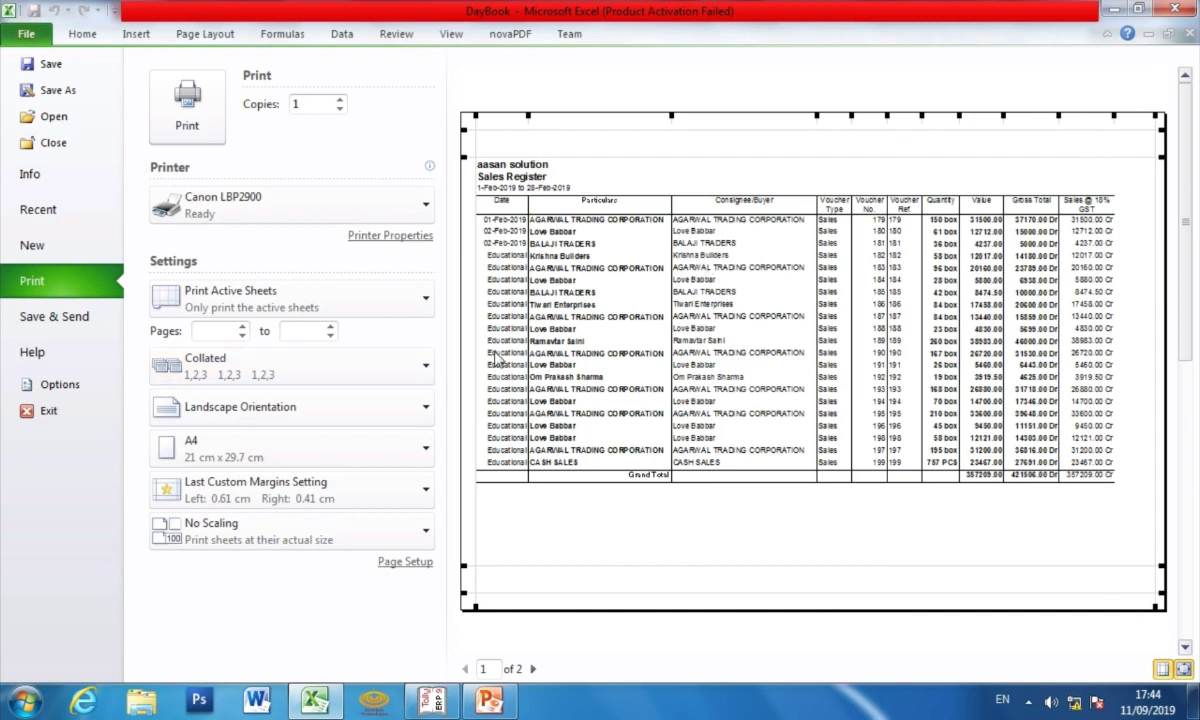
Try scaling the printout to Fit All Columns on One Page, then choose Fit Sheet on One Page and return to the worksheet
left_click(345, 541)
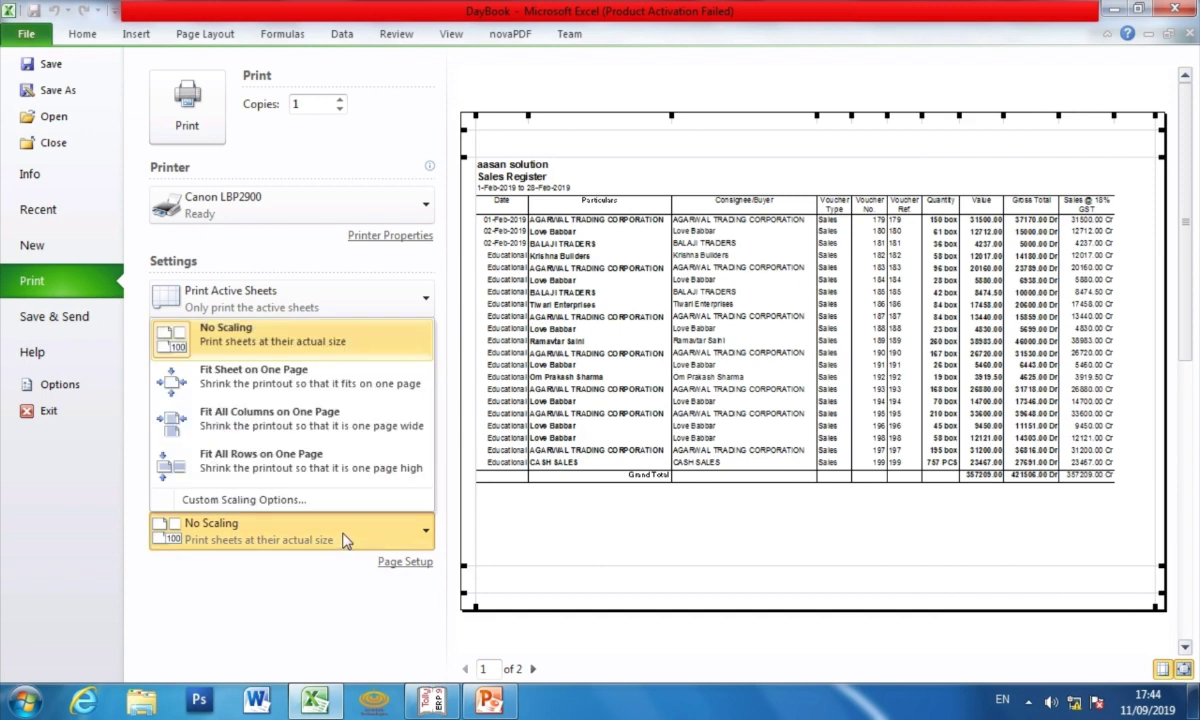
left_click(306, 430)
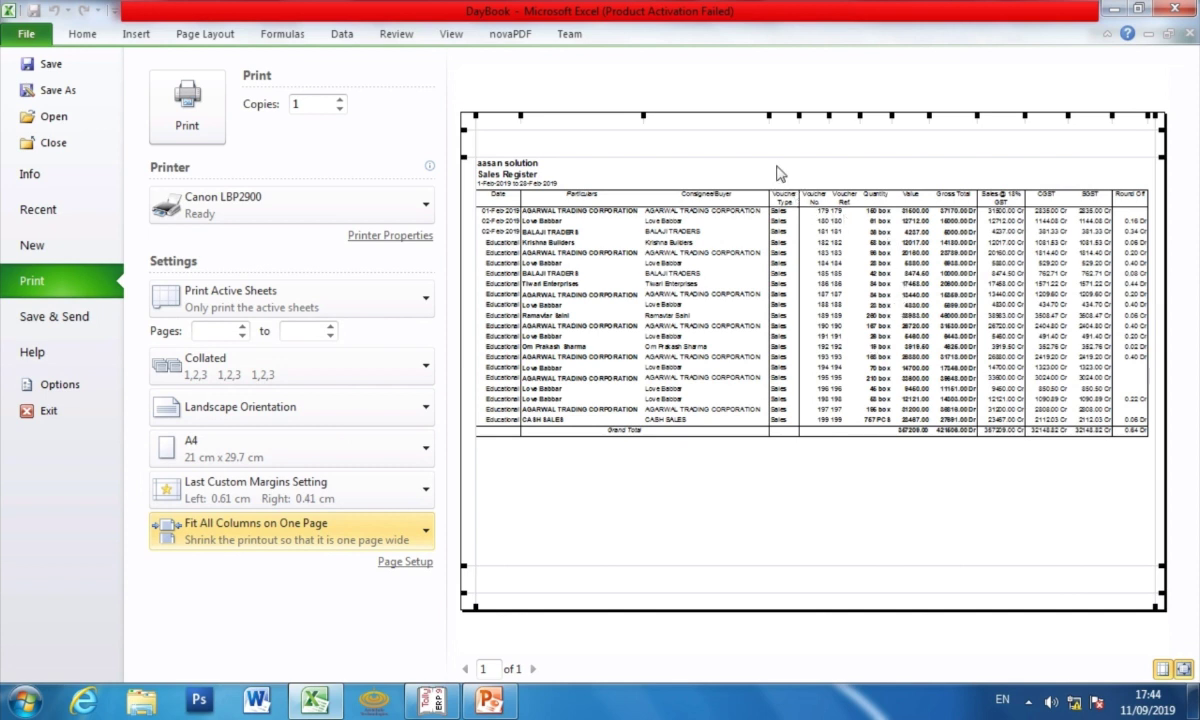
left_click(292, 528)
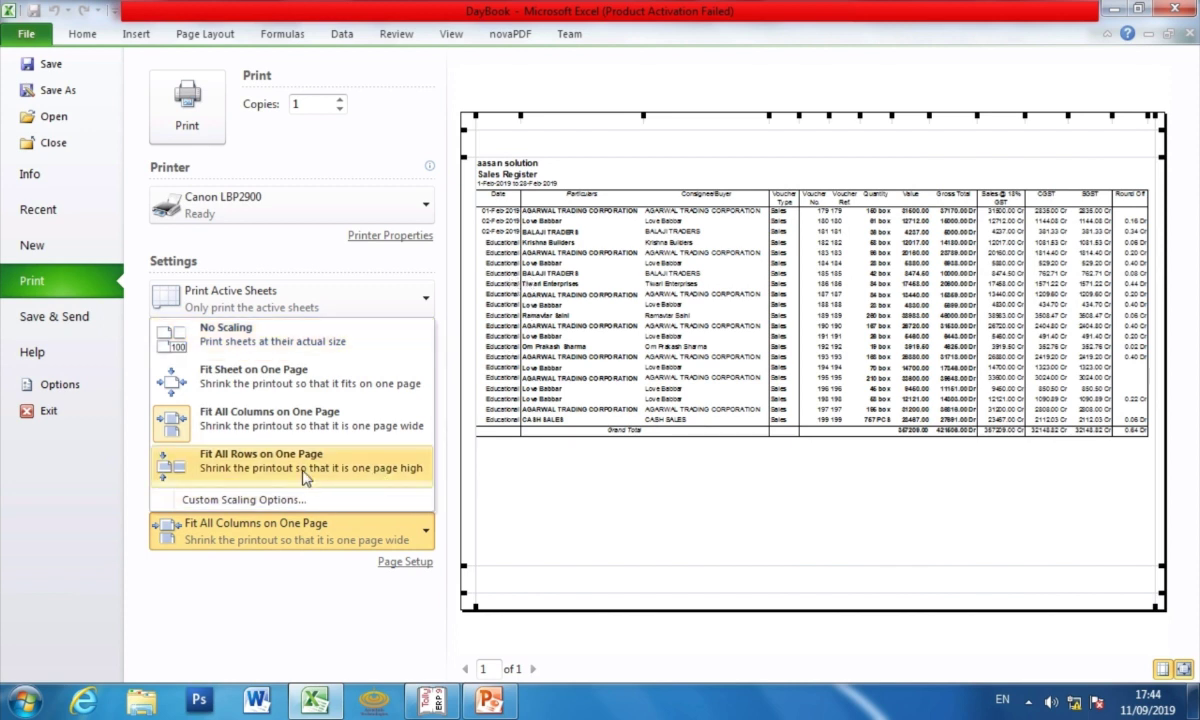
left_click(298, 378)
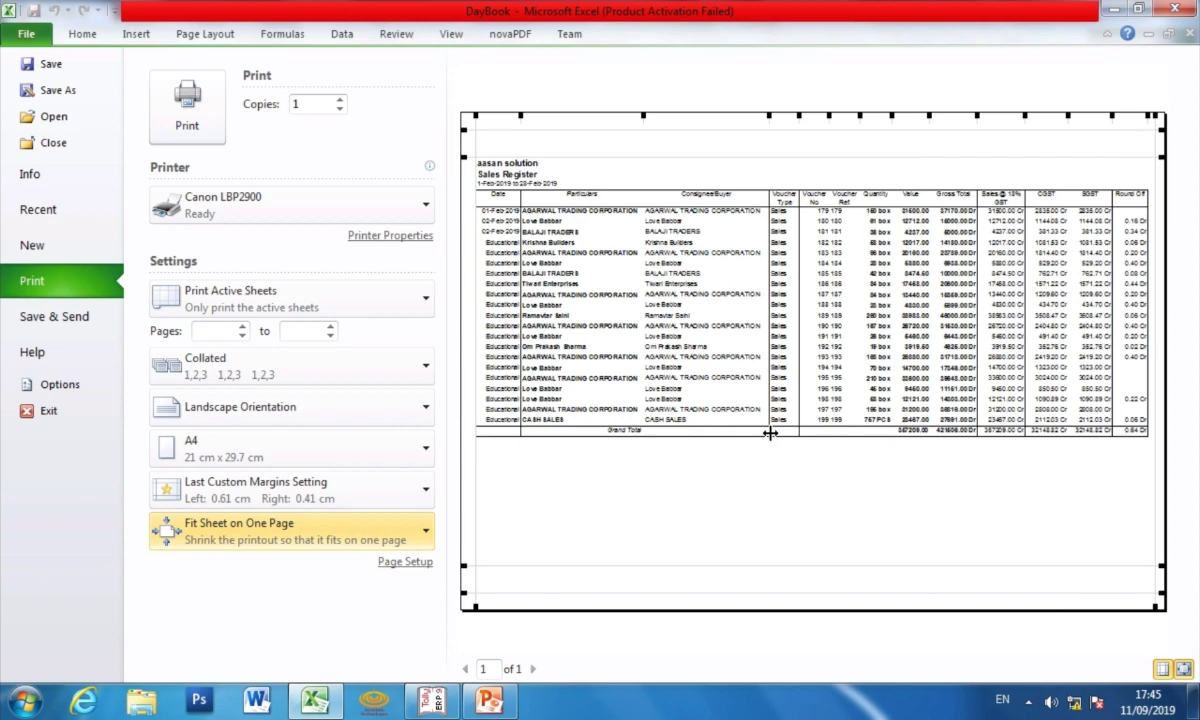
key("Escape")
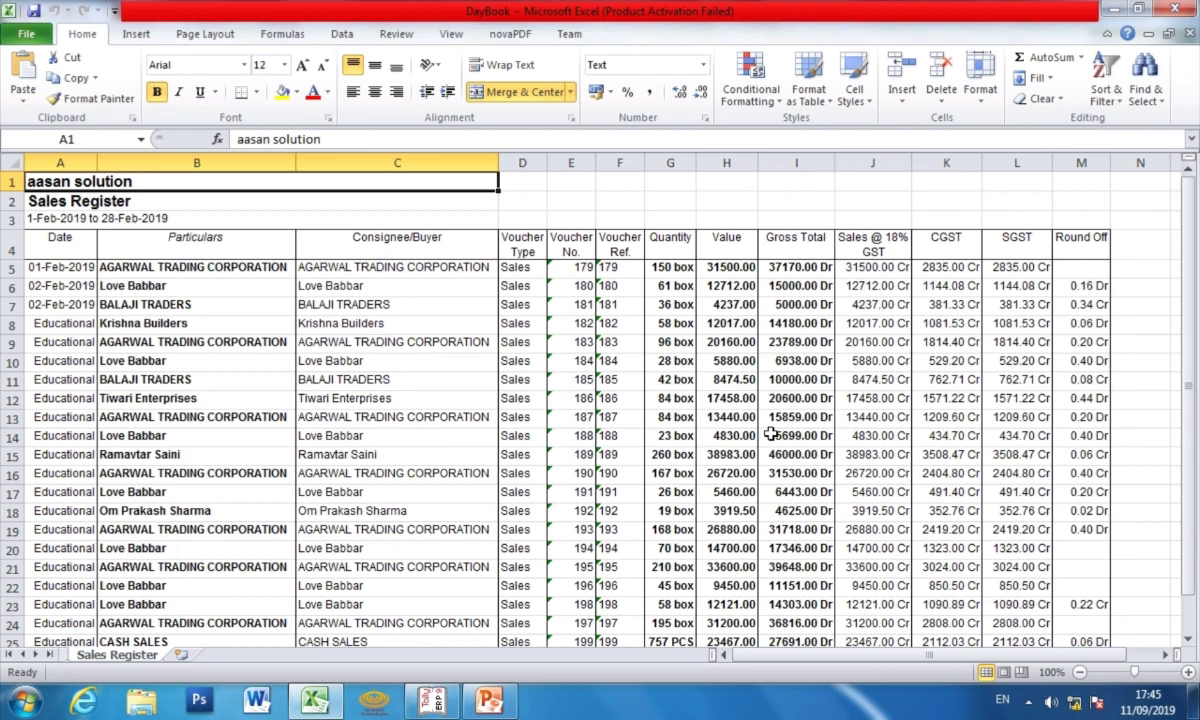
In Page Break Preview, try pulling the print boundary in to column K, then restore it to column M and return to Normal view
left_click(451, 34)
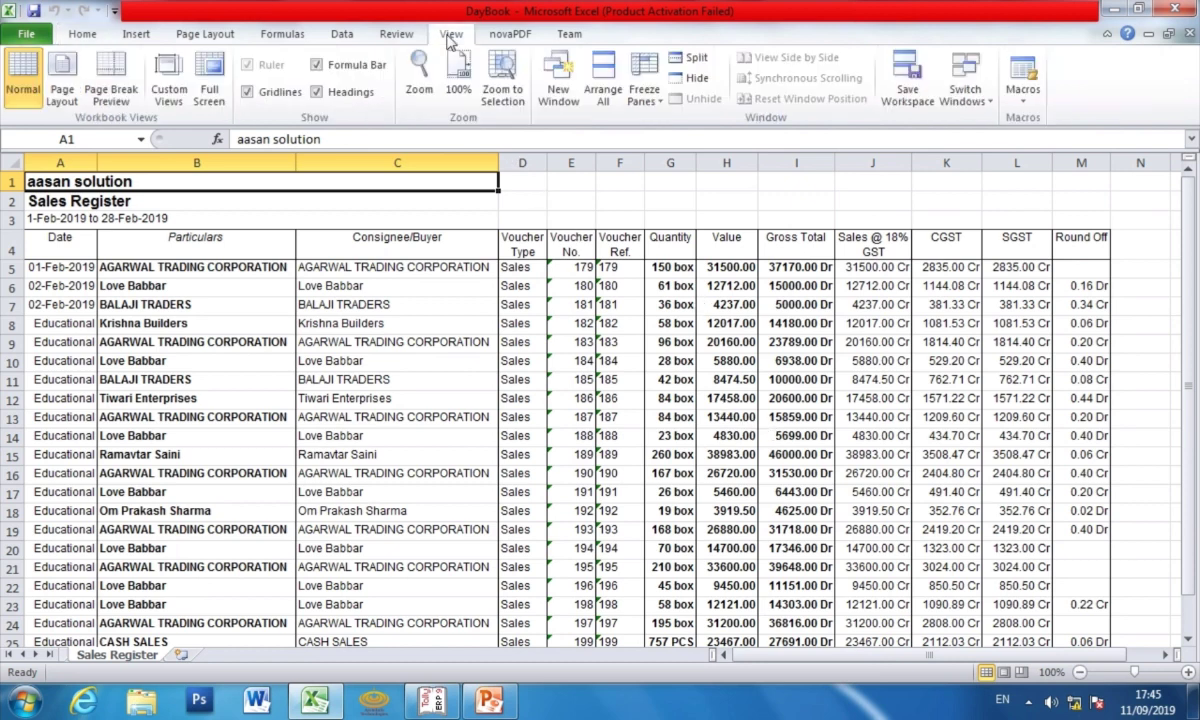
left_click(125, 86)
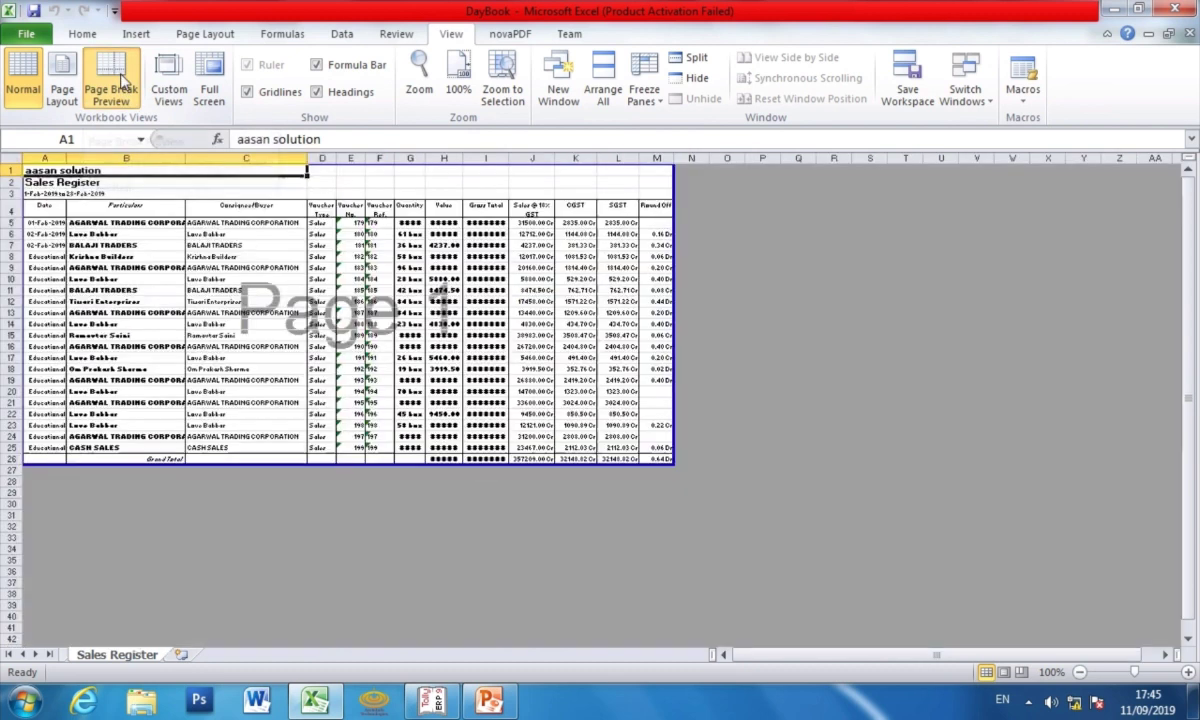
key("Return")
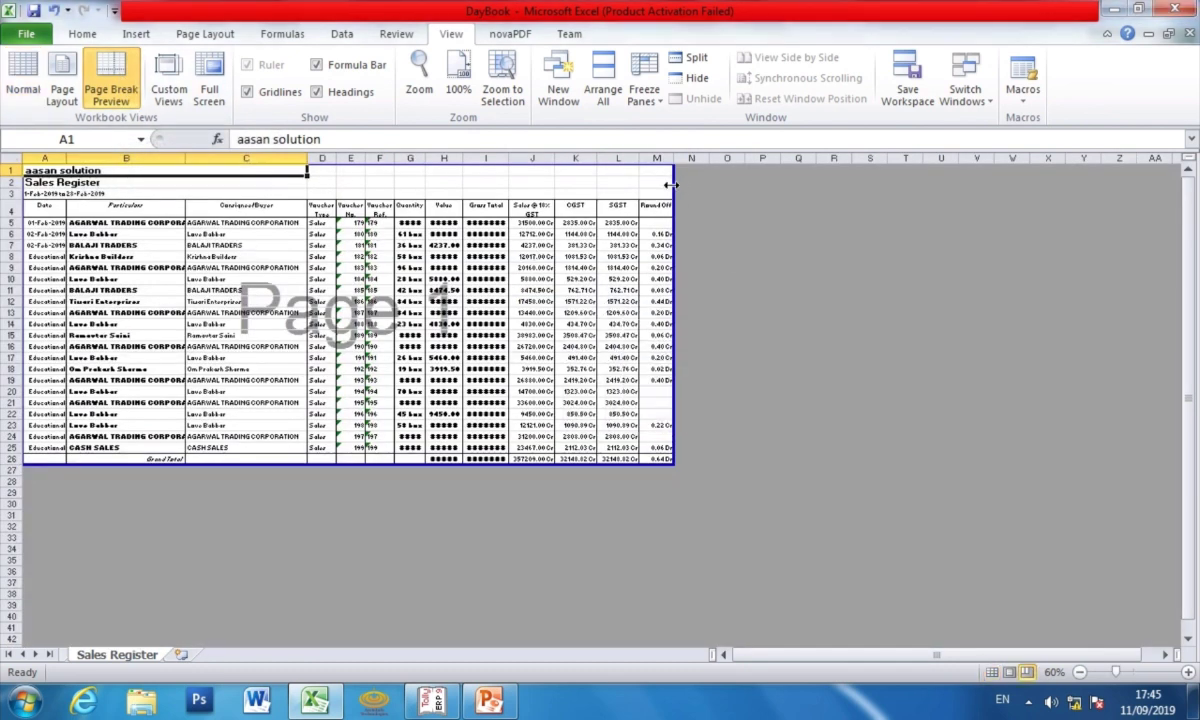
left_click_drag(673, 188, 597, 185)
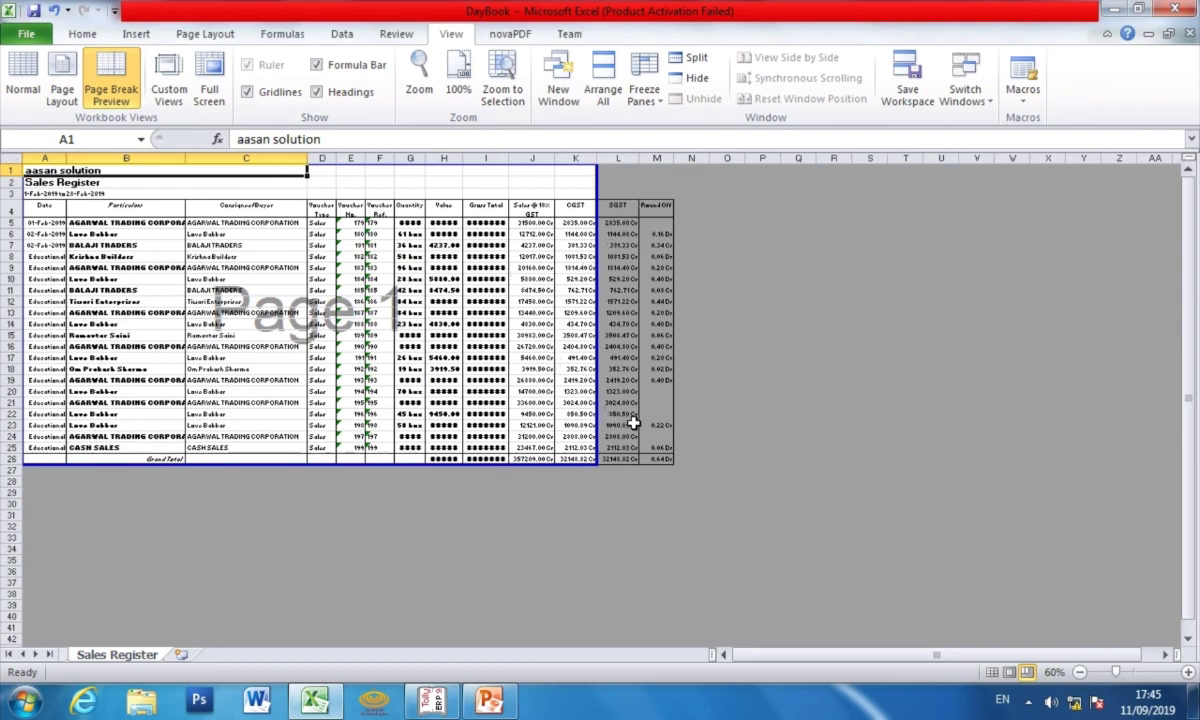
mouse_move(597, 185)
left_mouse_down()
mouse_move(629, 192)
mouse_move(620, 185)
left_mouse_up()
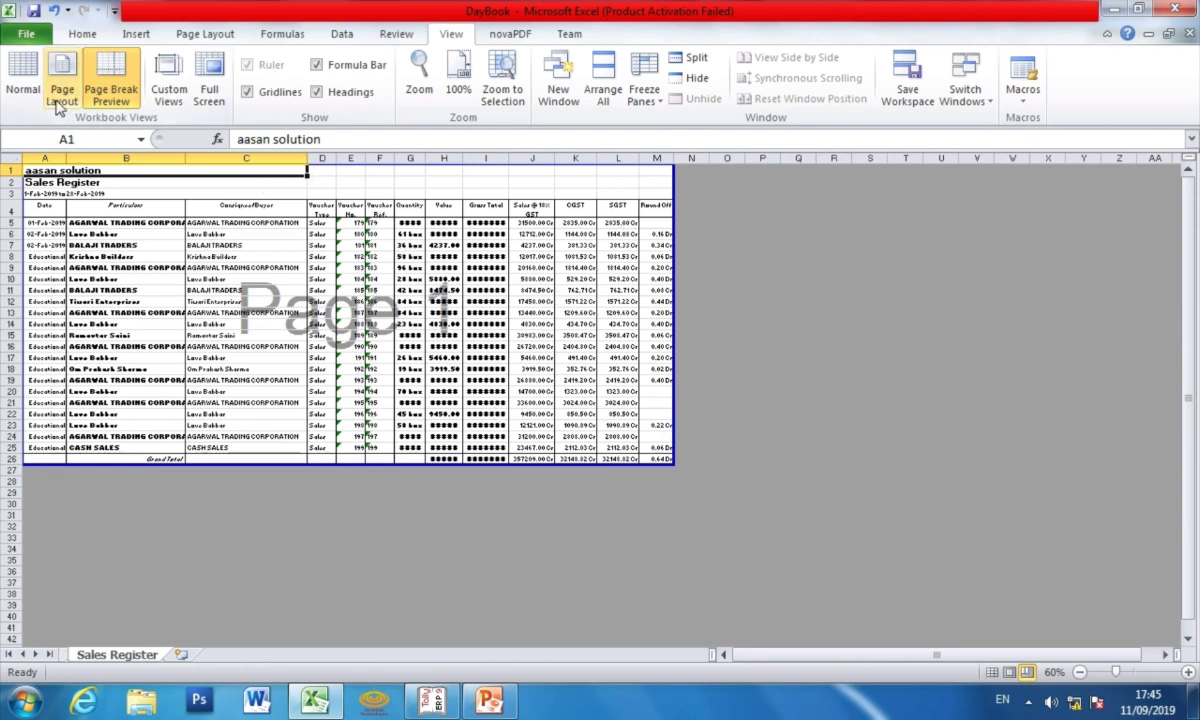
left_click(23, 76)
Duplicate the Quantity to Round Off columns G:M by inserting the copied cells at column N
left_click(333, 288)
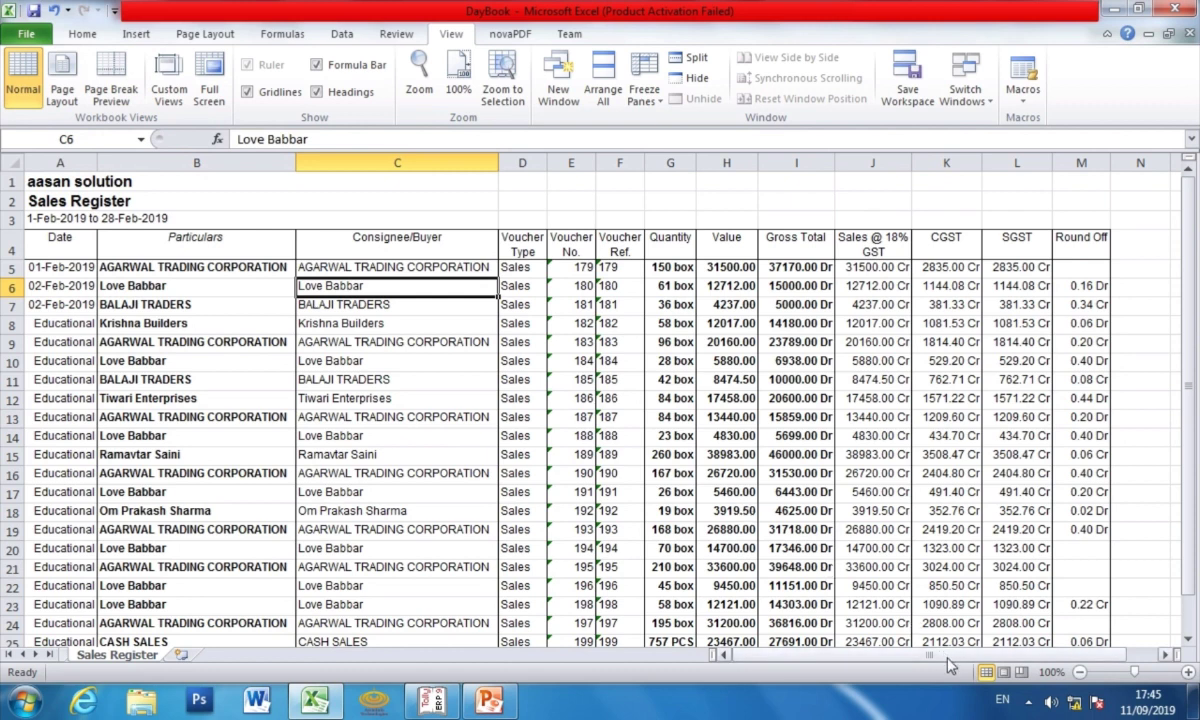
scroll(950, 665, "right", 1)
left_click_drag(585, 162, 1003, 163)
right_click(1006, 166)
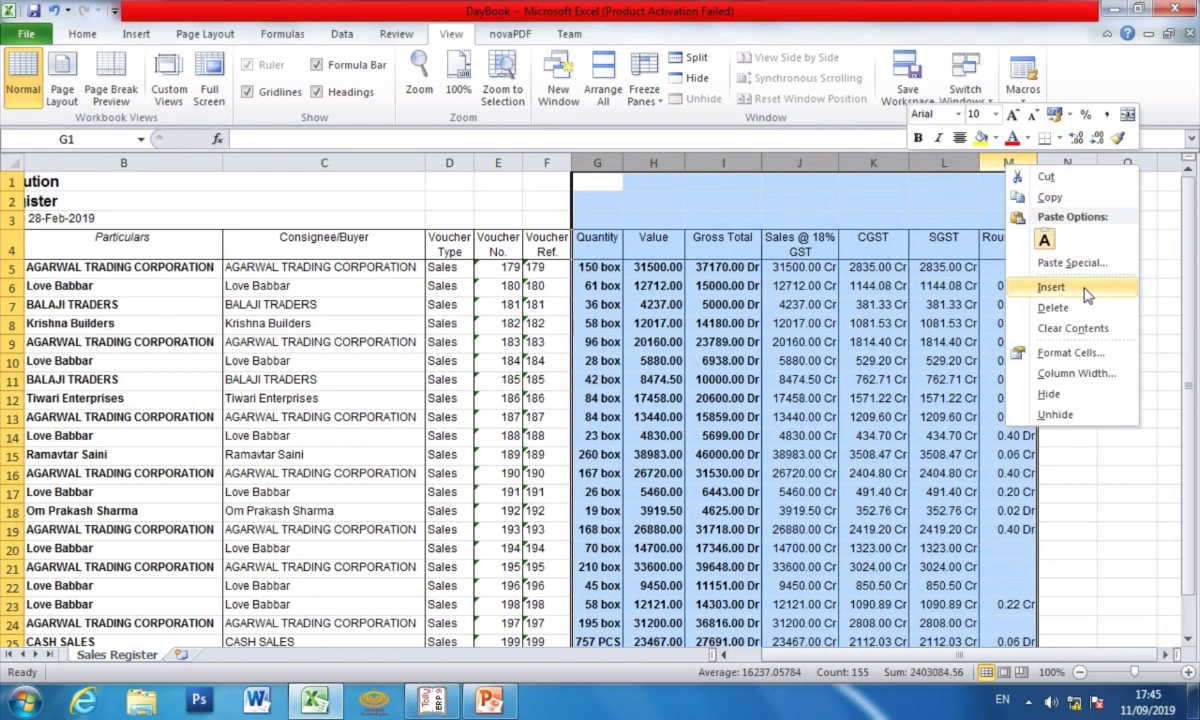
left_click(1050, 198)
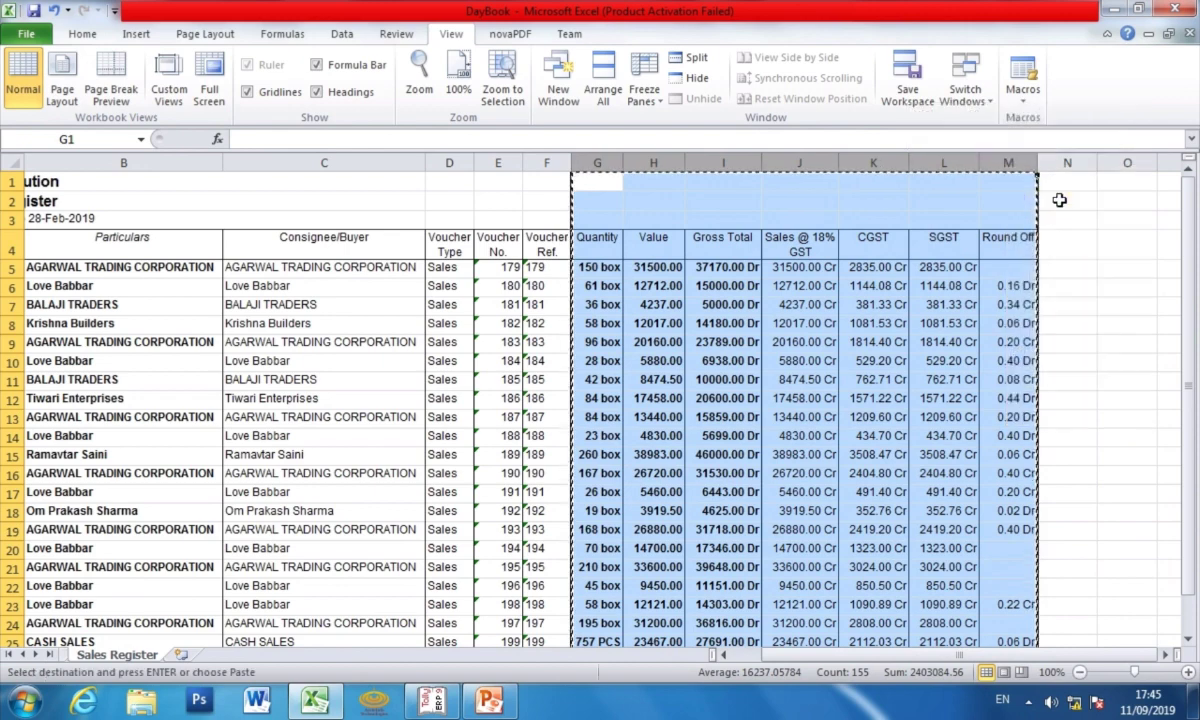
left_click(1066, 163)
right_click(1066, 165)
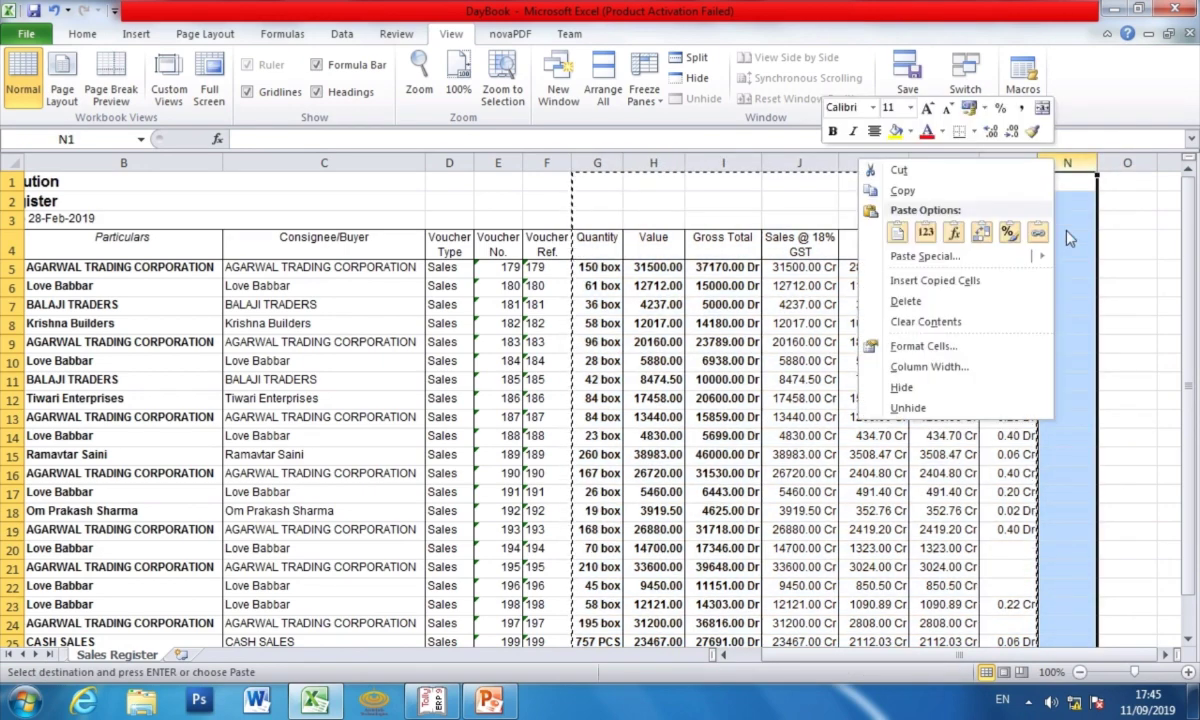
left_click(935, 280)
left_click(940, 436)
In Page Break Preview, extend the print area's column boundary from M to T, then return to Normal view
left_click_drag(985, 655, 740, 655)
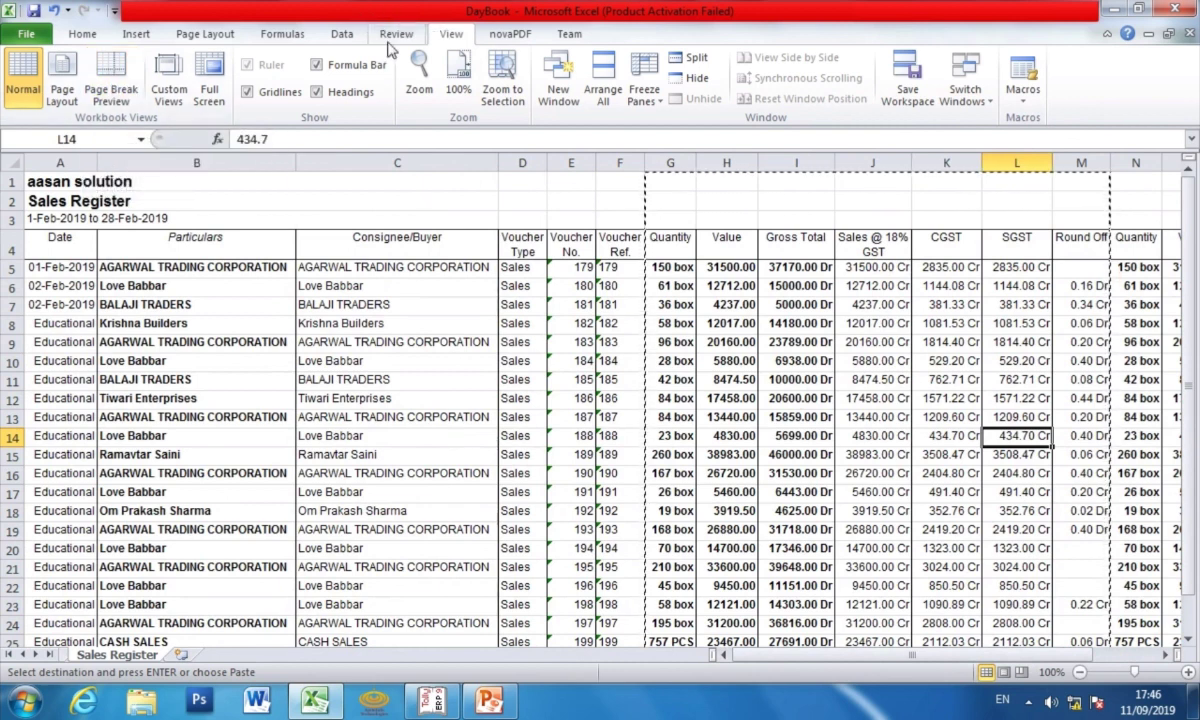
left_click(110, 88)
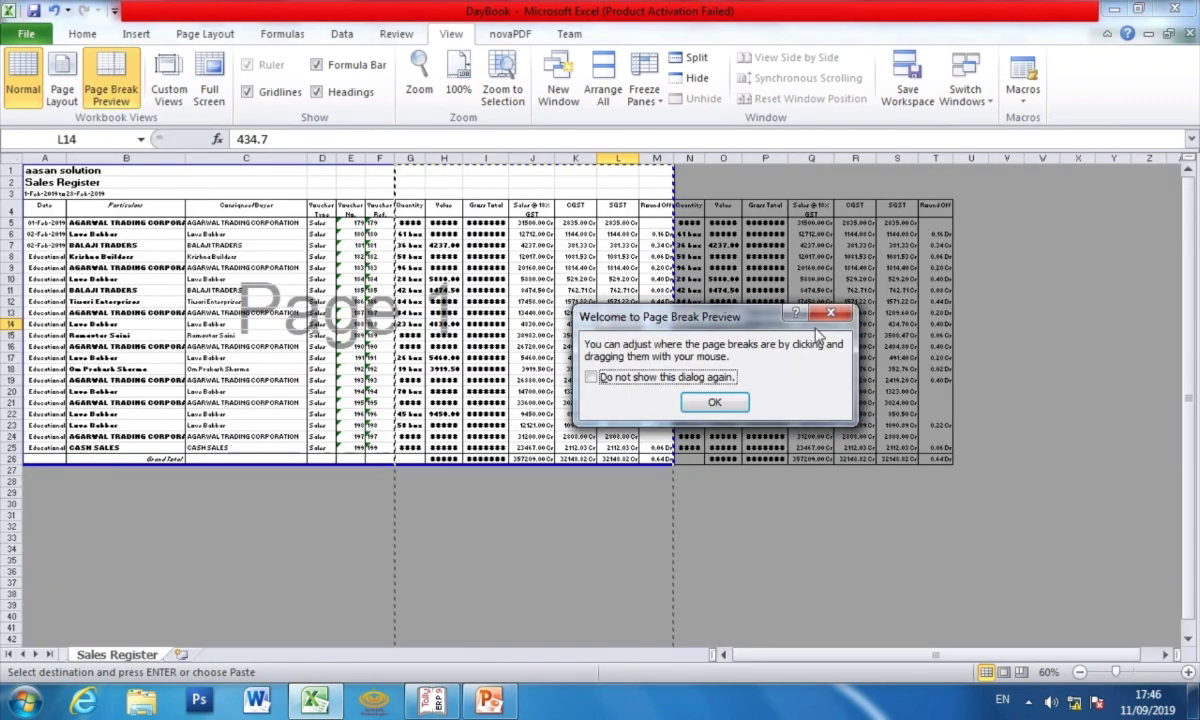
left_click(714, 402)
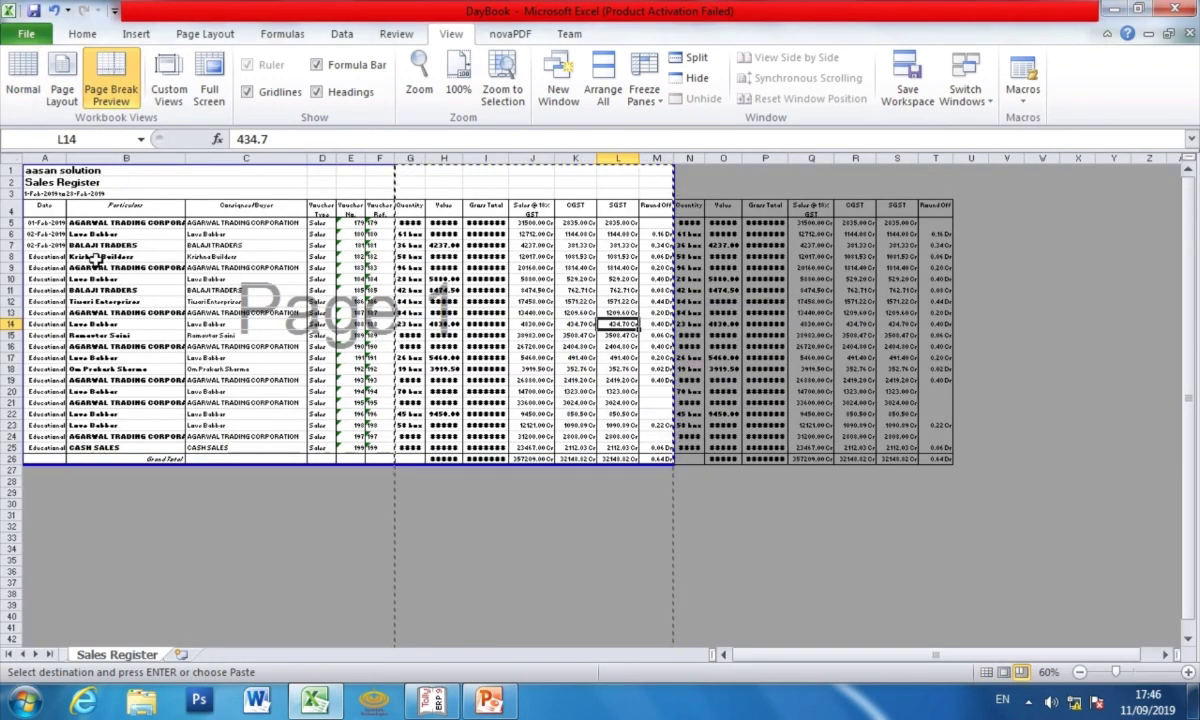
left_click(195, 205)
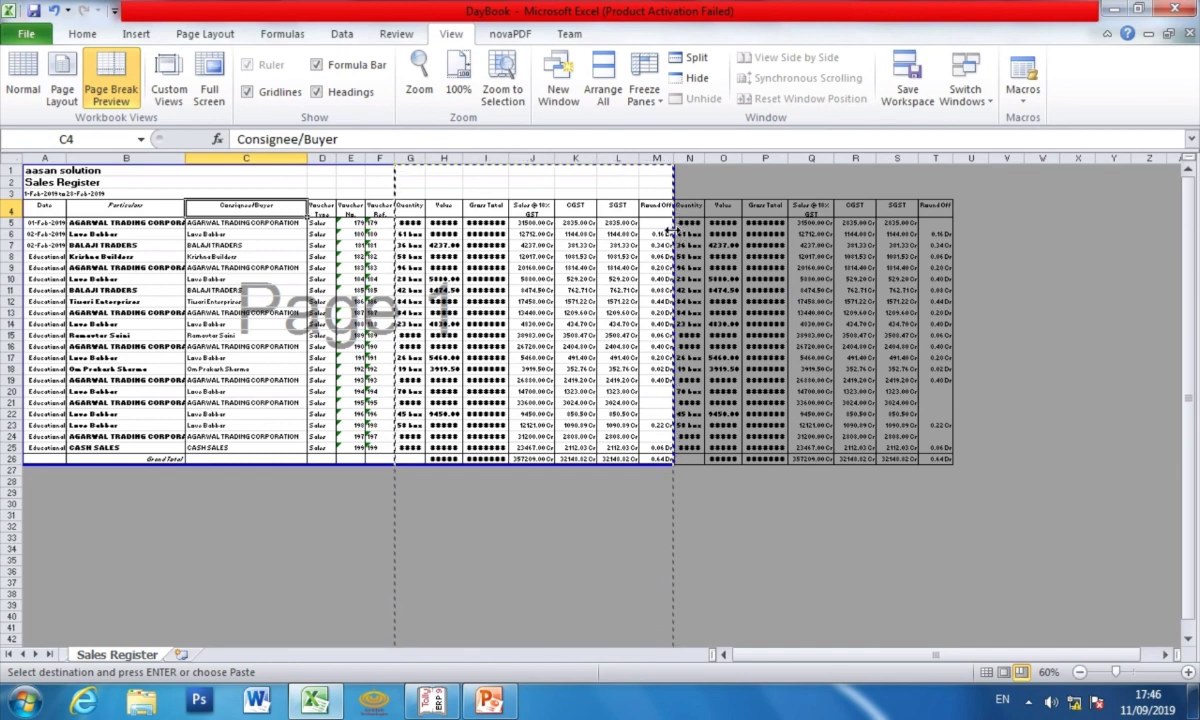
left_click_drag(673, 232, 900, 232)
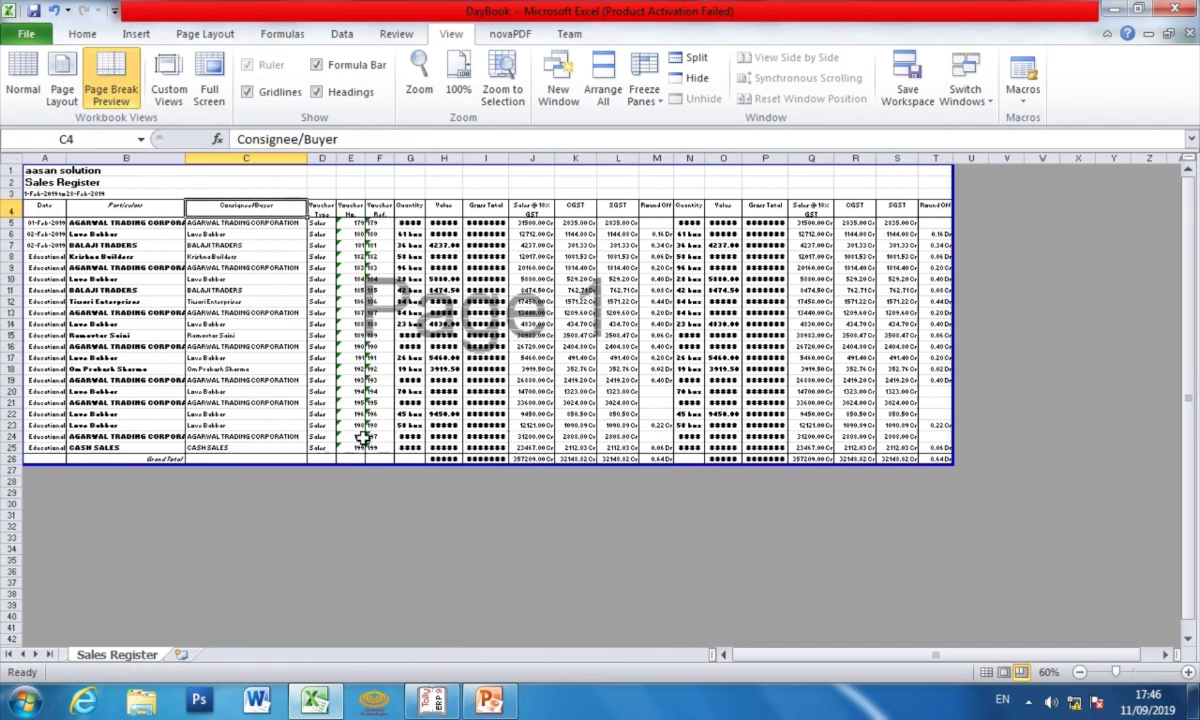
left_click(28, 75)
Copy voucher rows 17 to 25 and paste them beneath the Grand Total, starting at row 27
scroll(400, 285, "down", 5)
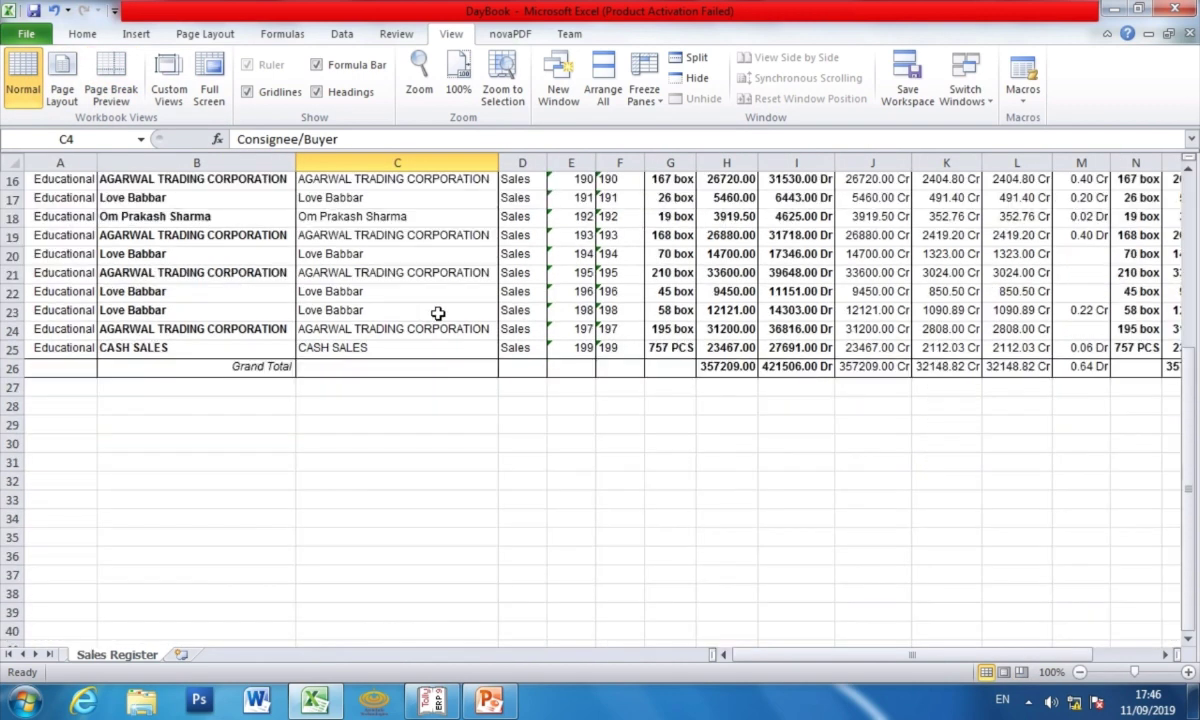
left_click_drag(12, 198, 14, 350)
right_click(20, 198)
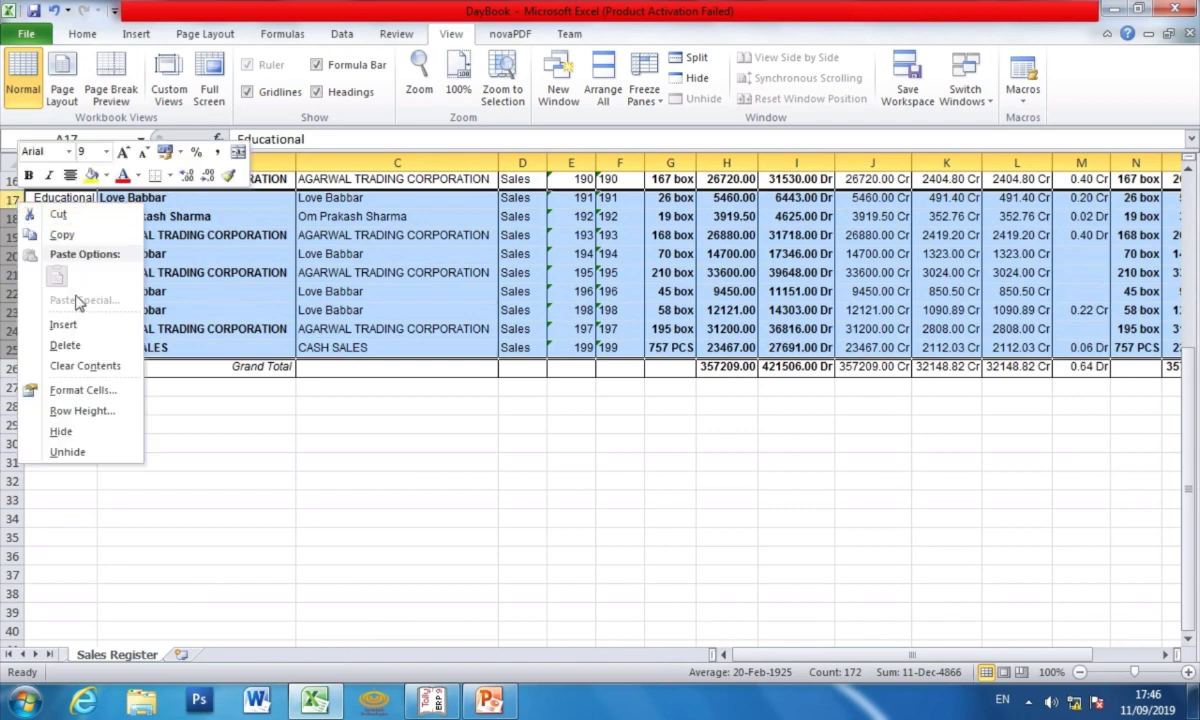
left_click(62, 235)
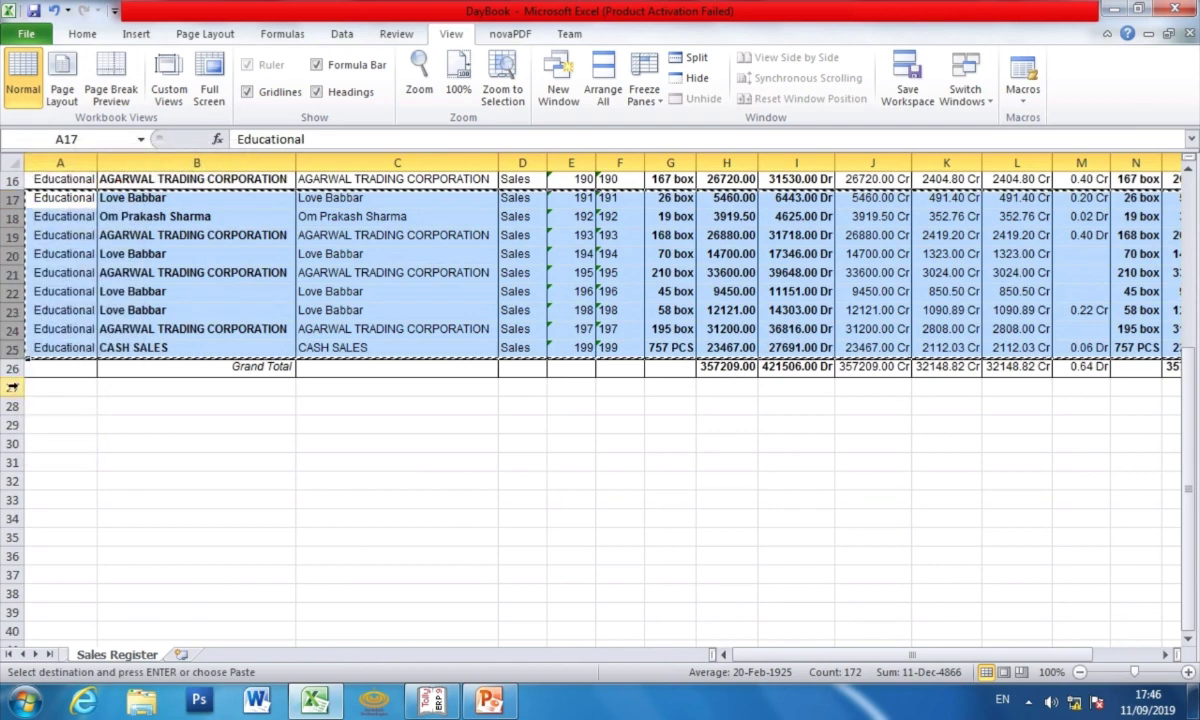
right_click(20, 388)
left_click(57, 461)
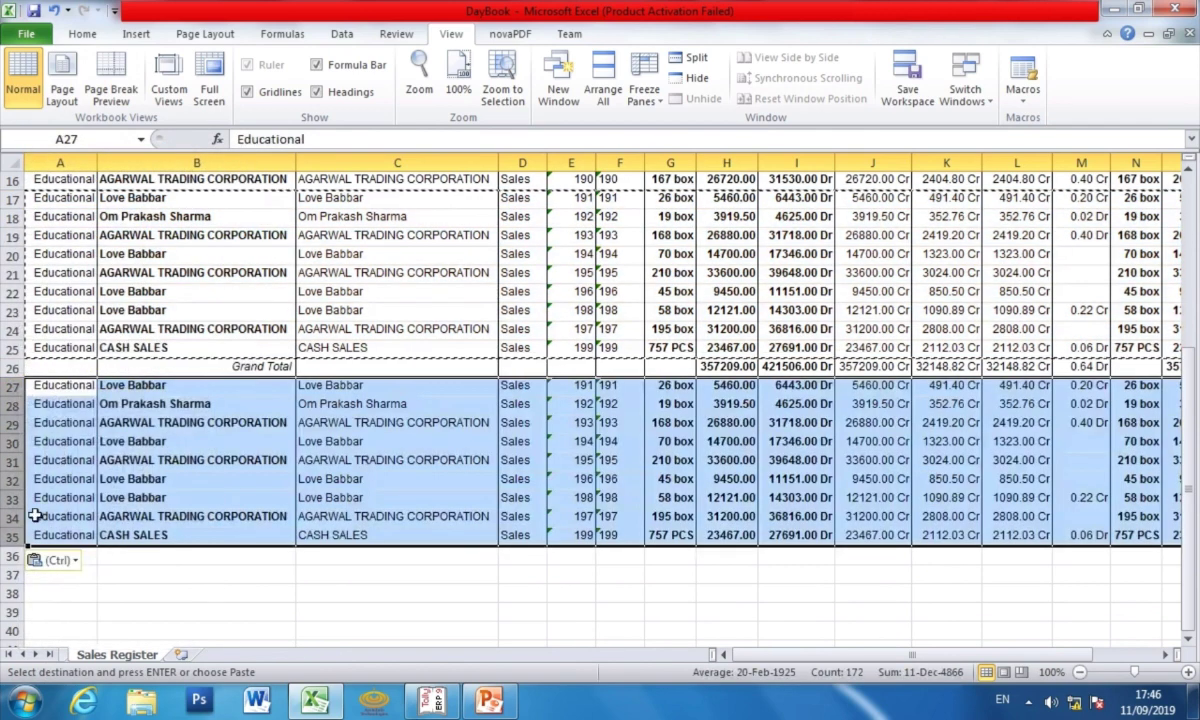
Paste the copied voucher rows two more times, starting at rows 36 and 45
right_click(16, 558)
left_click(54, 371)
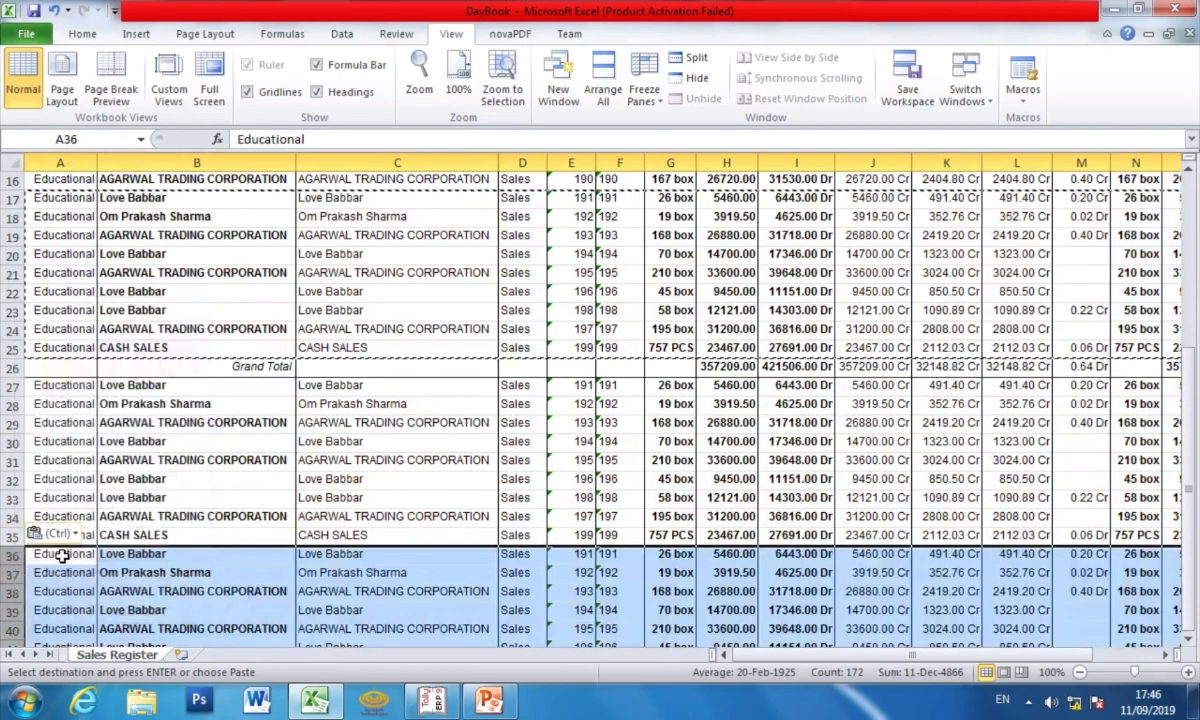
scroll(30, 500, "down", 4)
right_click(13, 500)
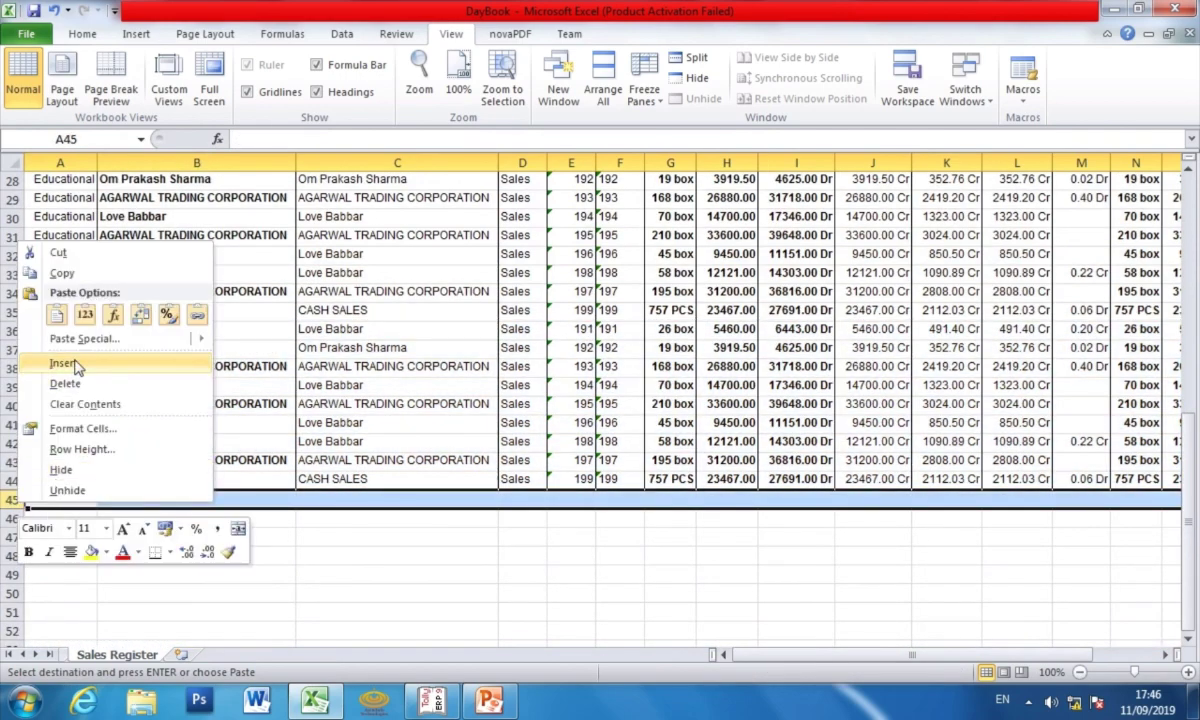
left_click(52, 312)
scroll(278, 423, "up", 1)
scroll(278, 423, "up", 8)
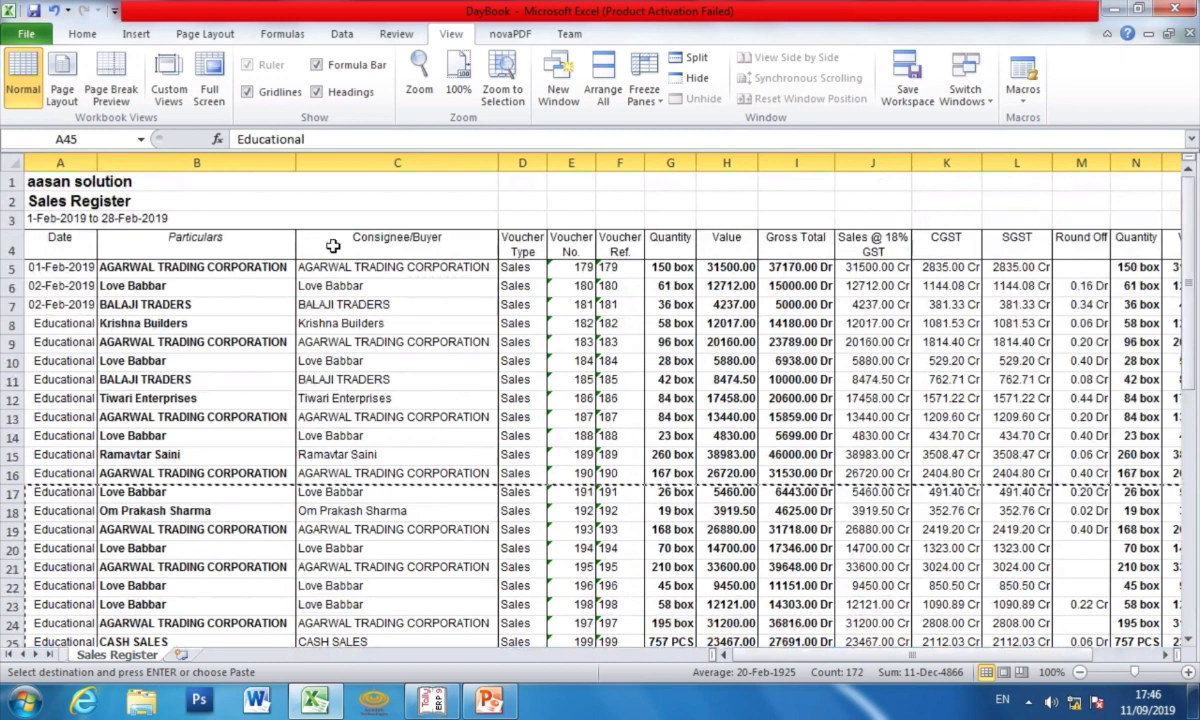
Switch the Sales Register sheet to Page Break Preview and dismiss the welcome message
left_click(230, 240)
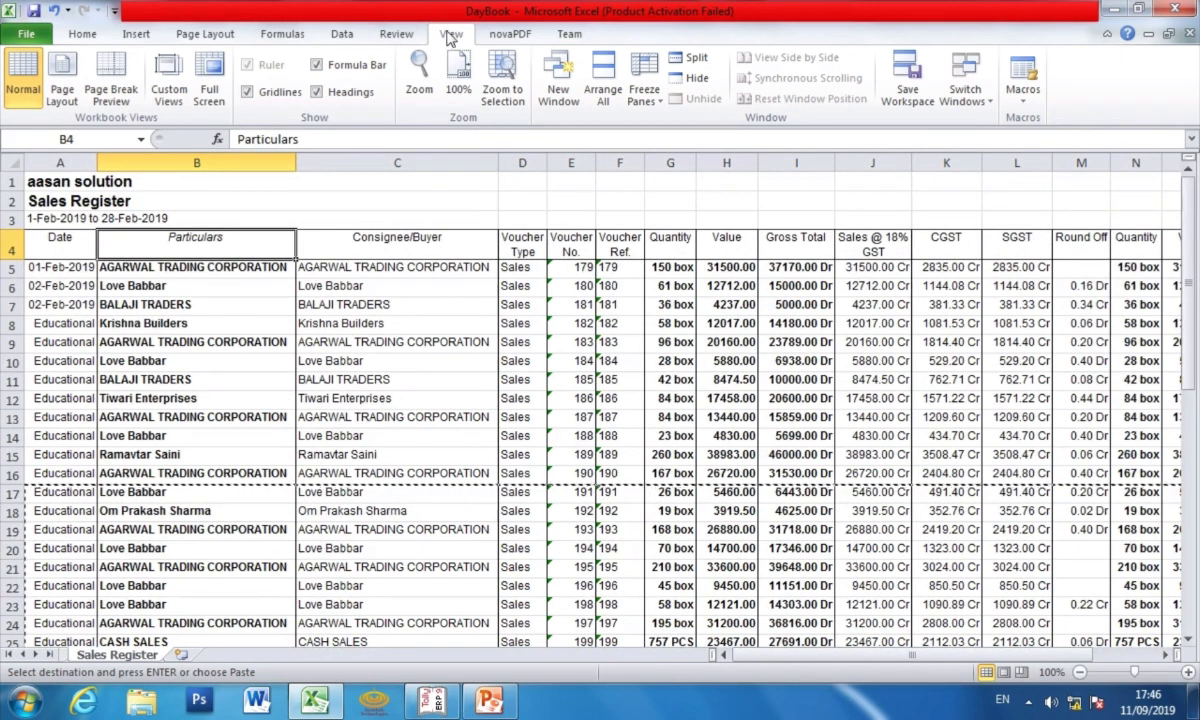
left_click(122, 70)
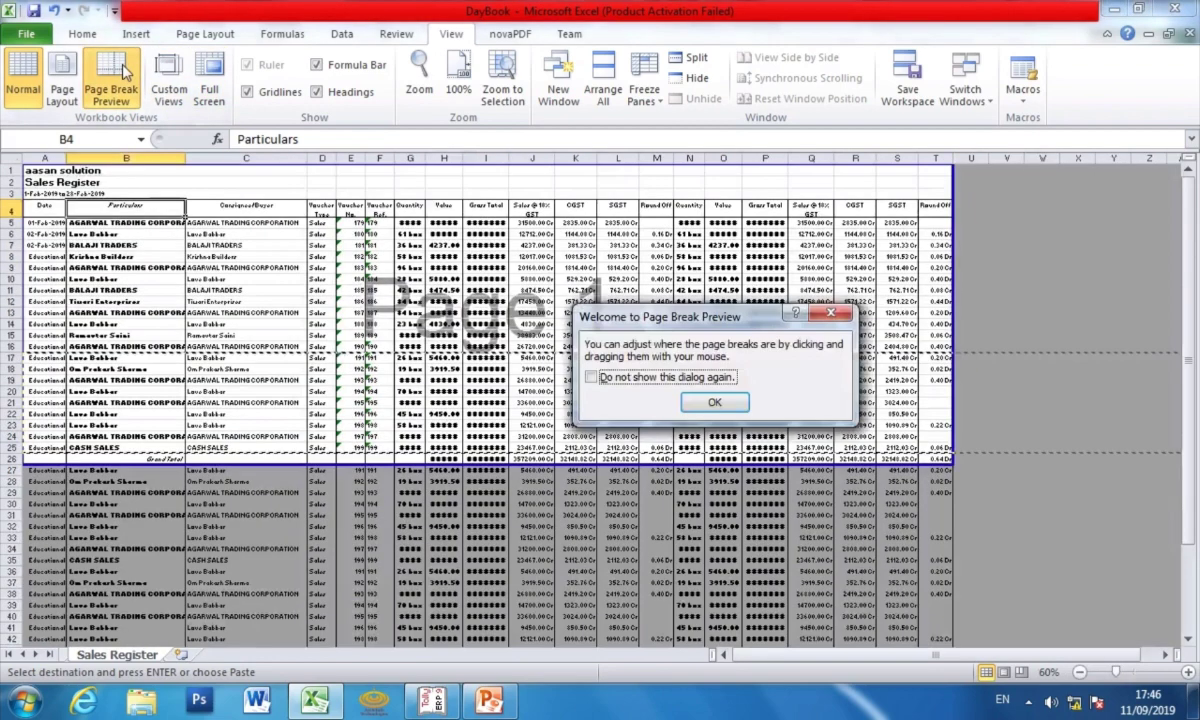
left_click(714, 402)
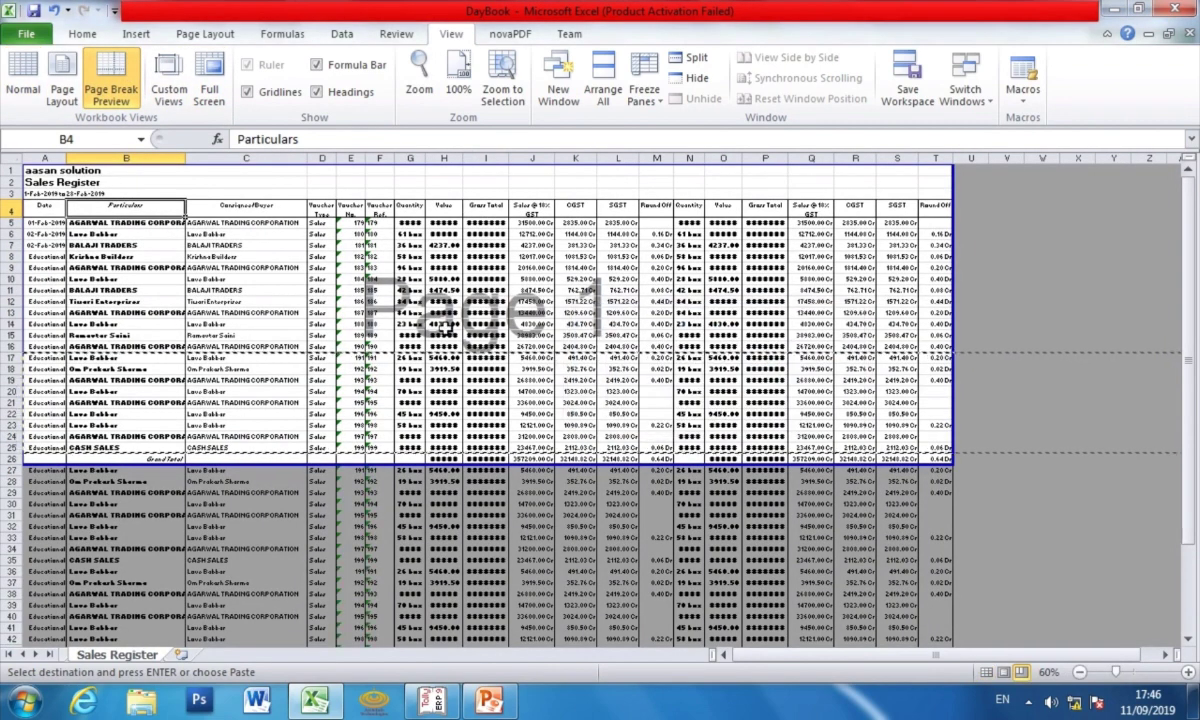
Extend the print area's lower boundary to take in the pasted voucher rows beneath the Grand Total
scroll(445, 327, "down", 2)
scroll(445, 327, "up", 2)
scroll(525, 348, "down", 8)
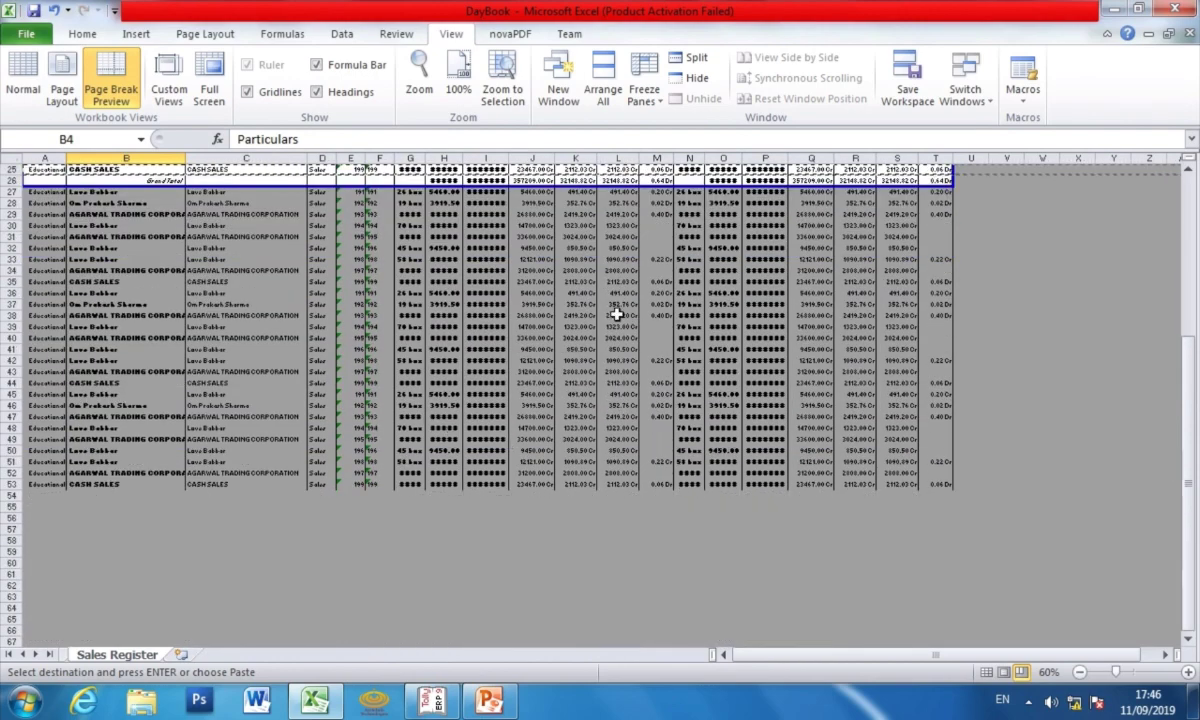
scroll(613, 311, "up", 3)
scroll(598, 318, "up", 5)
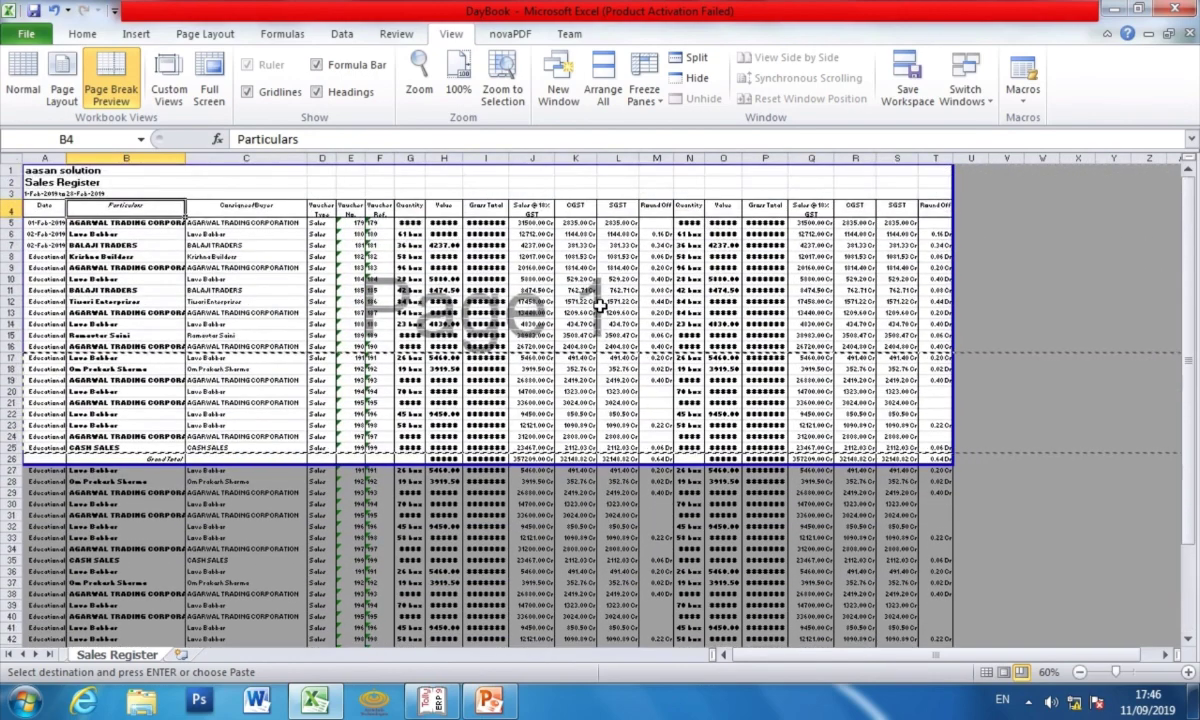
scroll(595, 340, "down", 3)
scroll(596, 341, "down", 3)
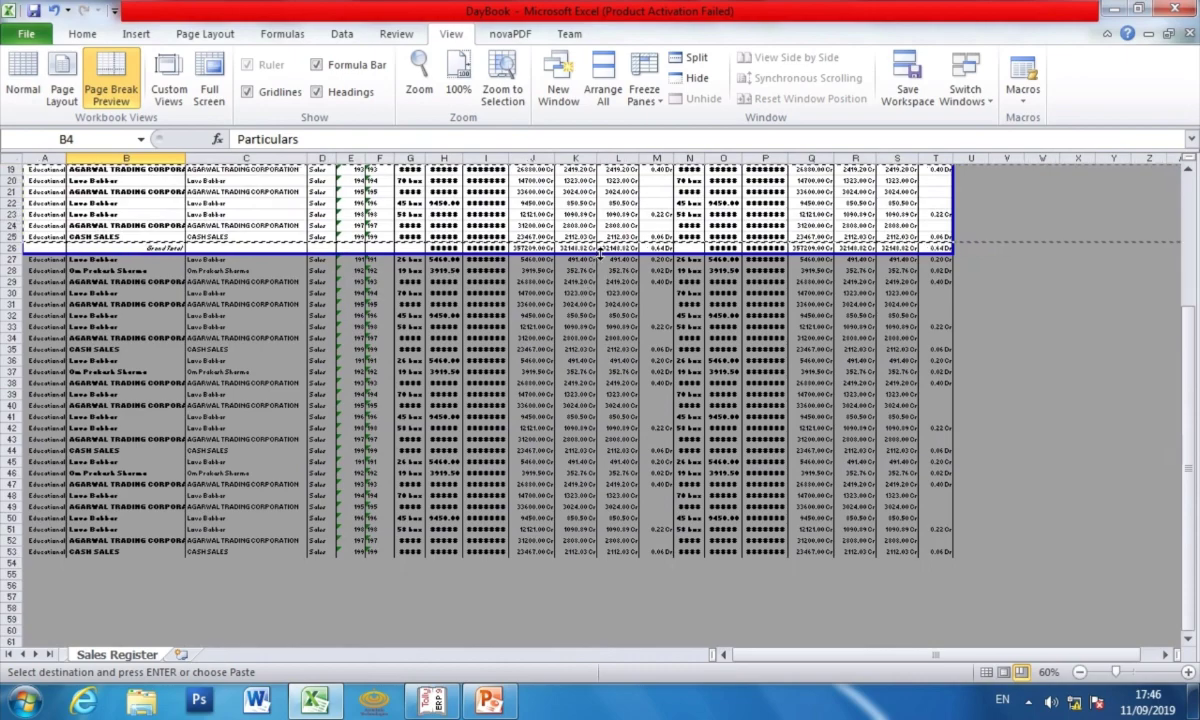
scroll(600, 400, "up", 6)
key("Escape")
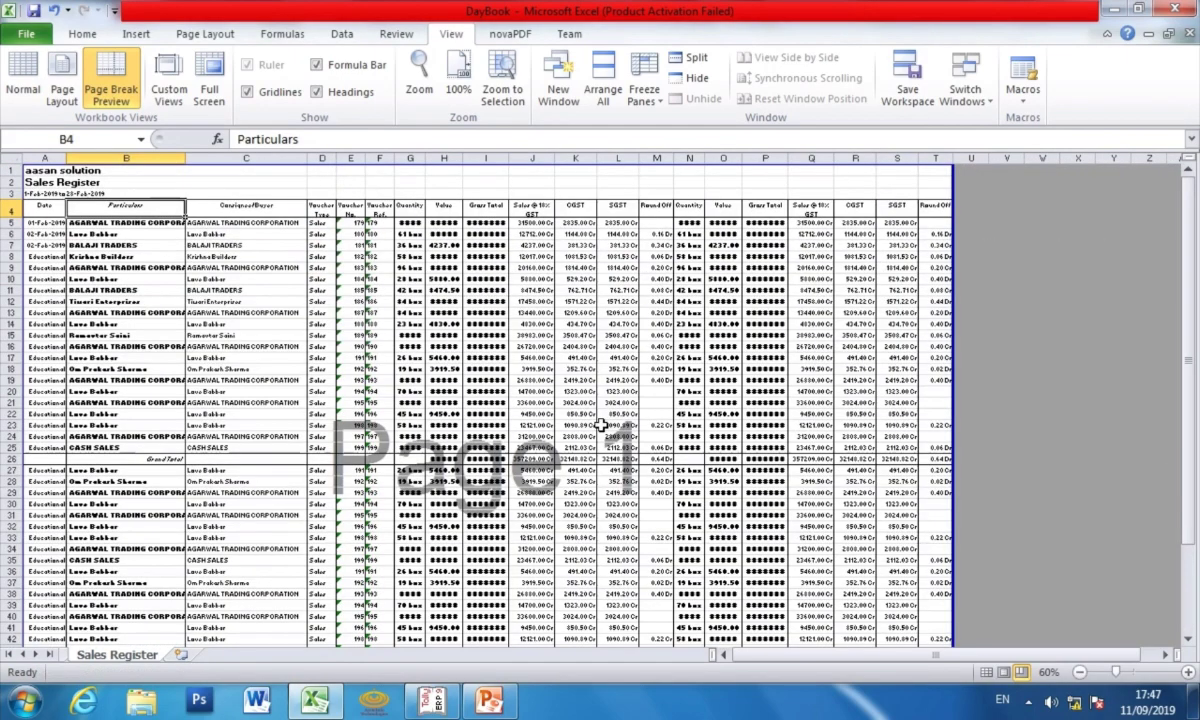
scroll(598, 413, "down", 6)
scroll(580, 400, "up", 6)
Return the sheet to Normal view and open the print preview of the workbook
left_click(25, 78)
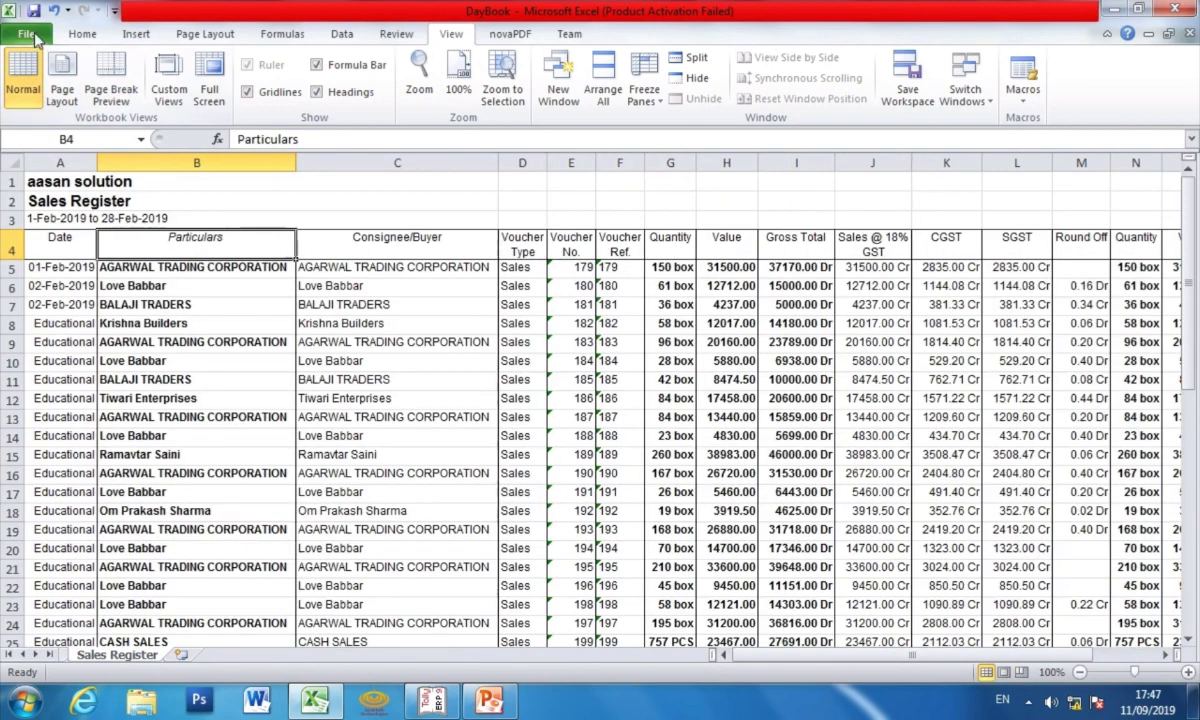
left_click(26, 34)
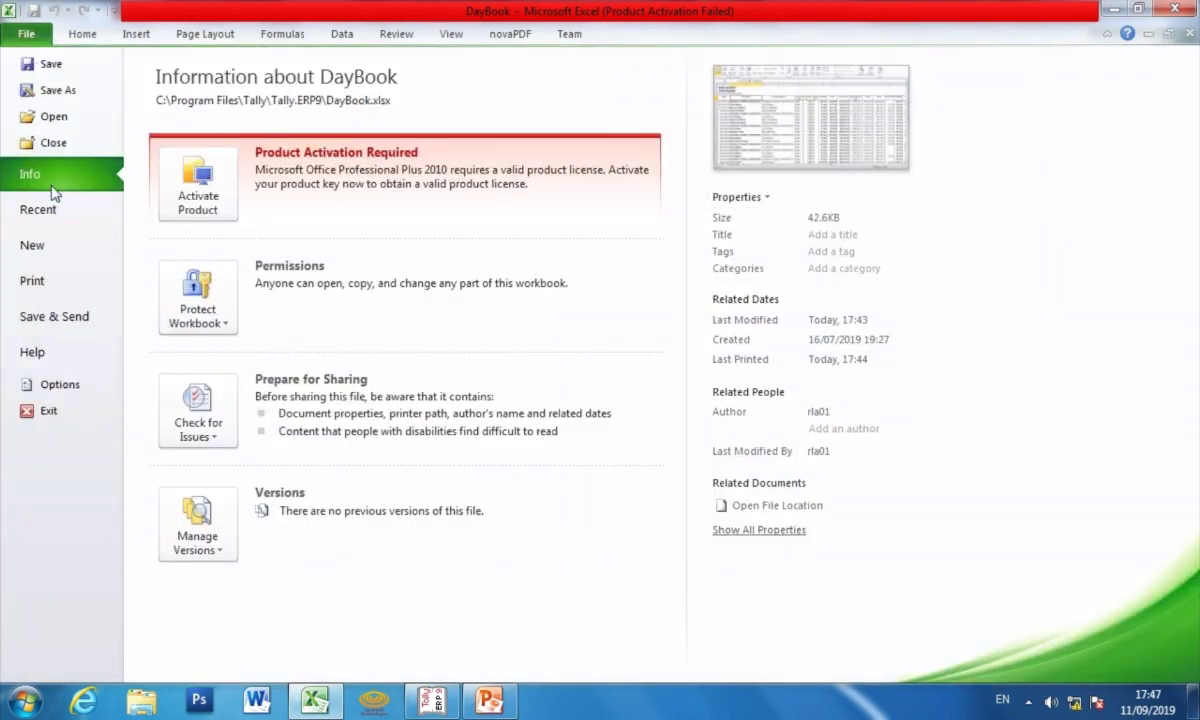
left_click(50, 281)
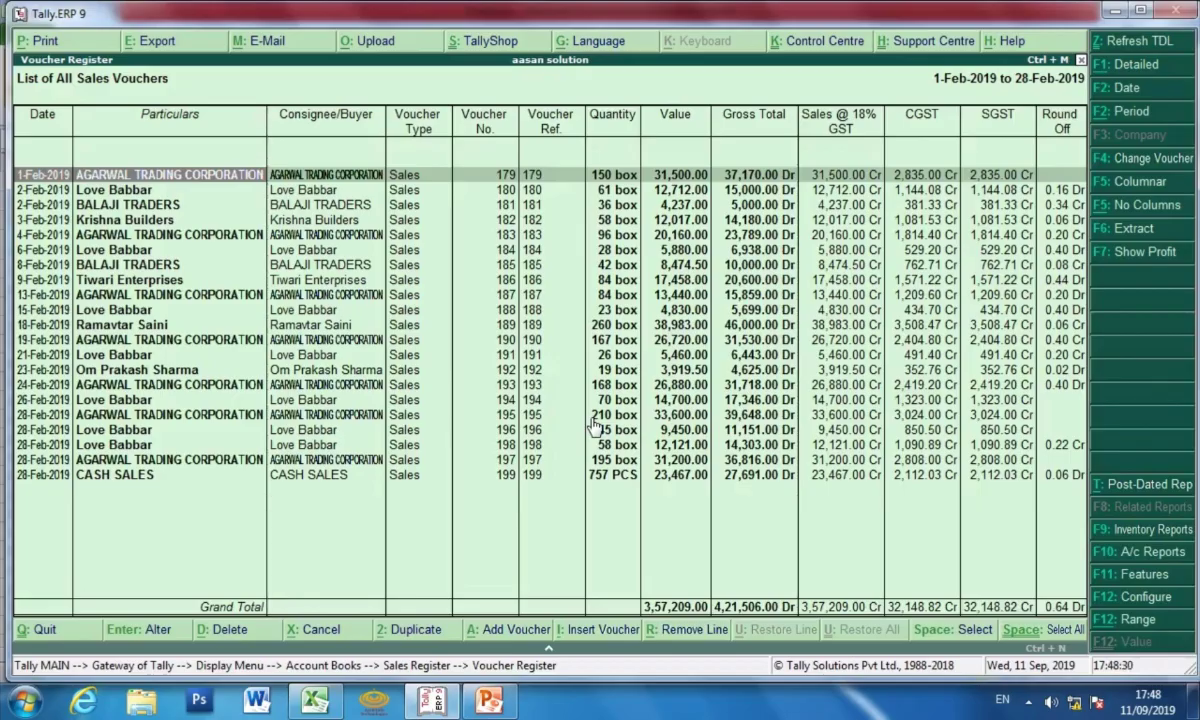
In Tally.ERP 9, open the Sales Register's export settings and set the format to PDF (Portable Document Format), keeping the export location and file name DayBook.pdf
left_click(158, 41)
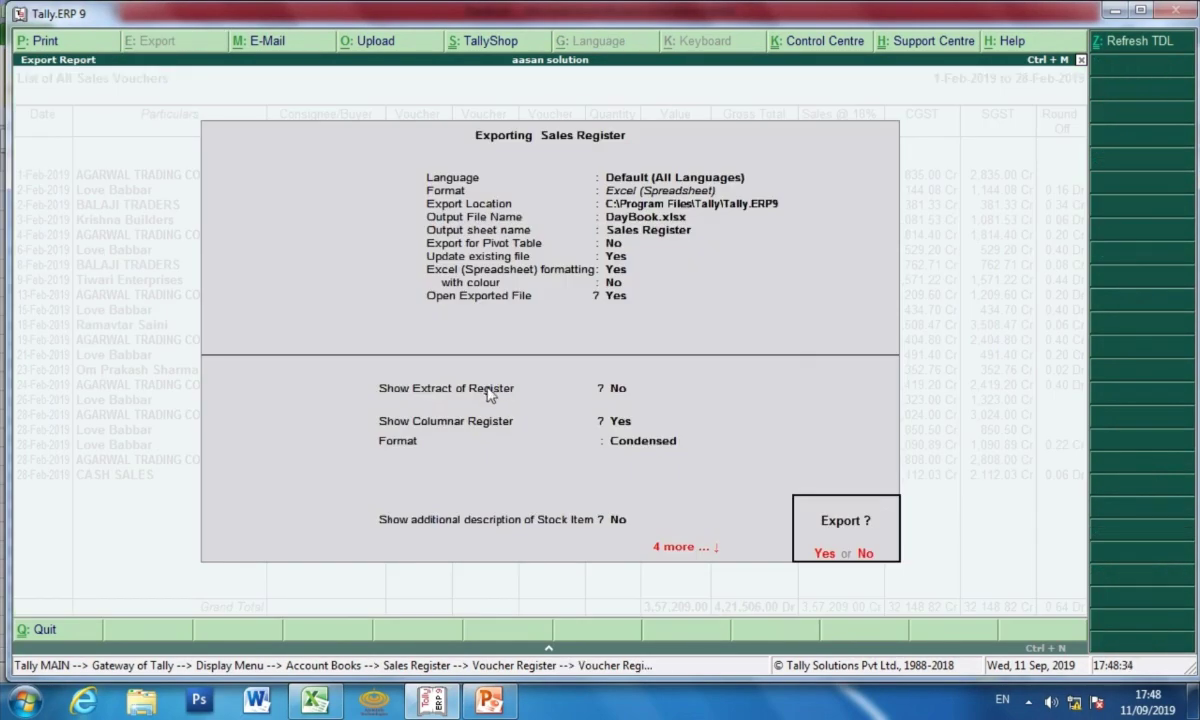
key("n")
key("Return")
key("Down")
key("Down")
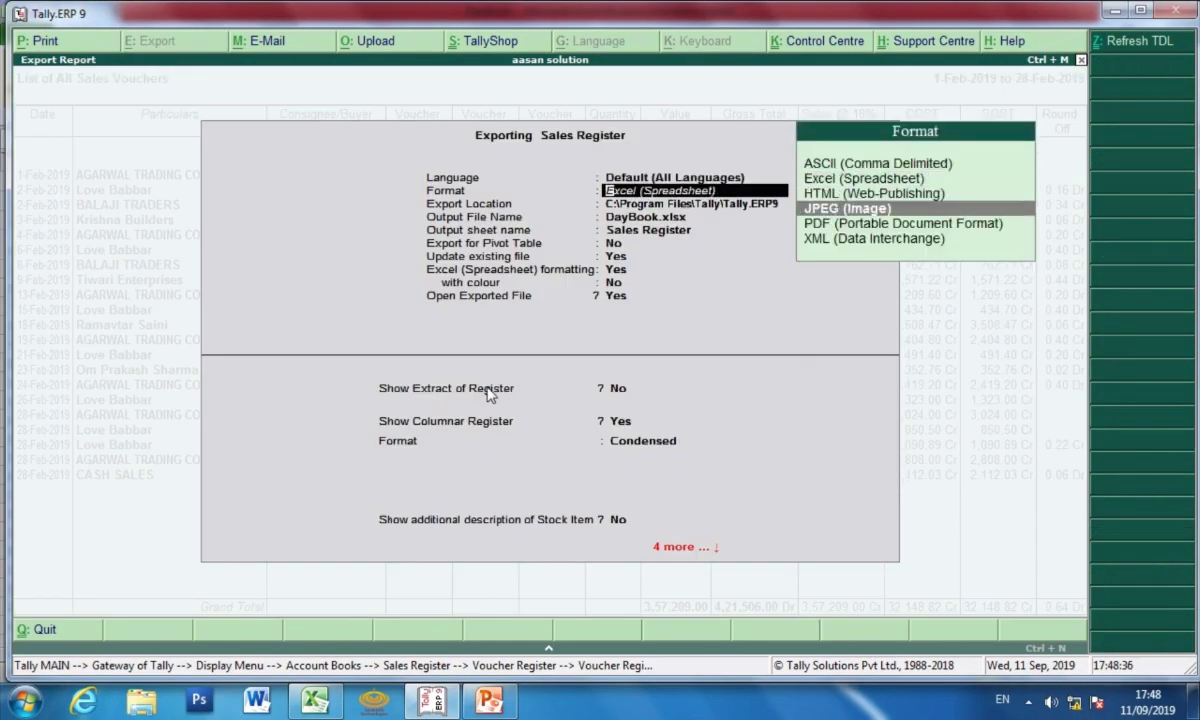
key("Down")
key("Return")
key("Return")
key("Return")
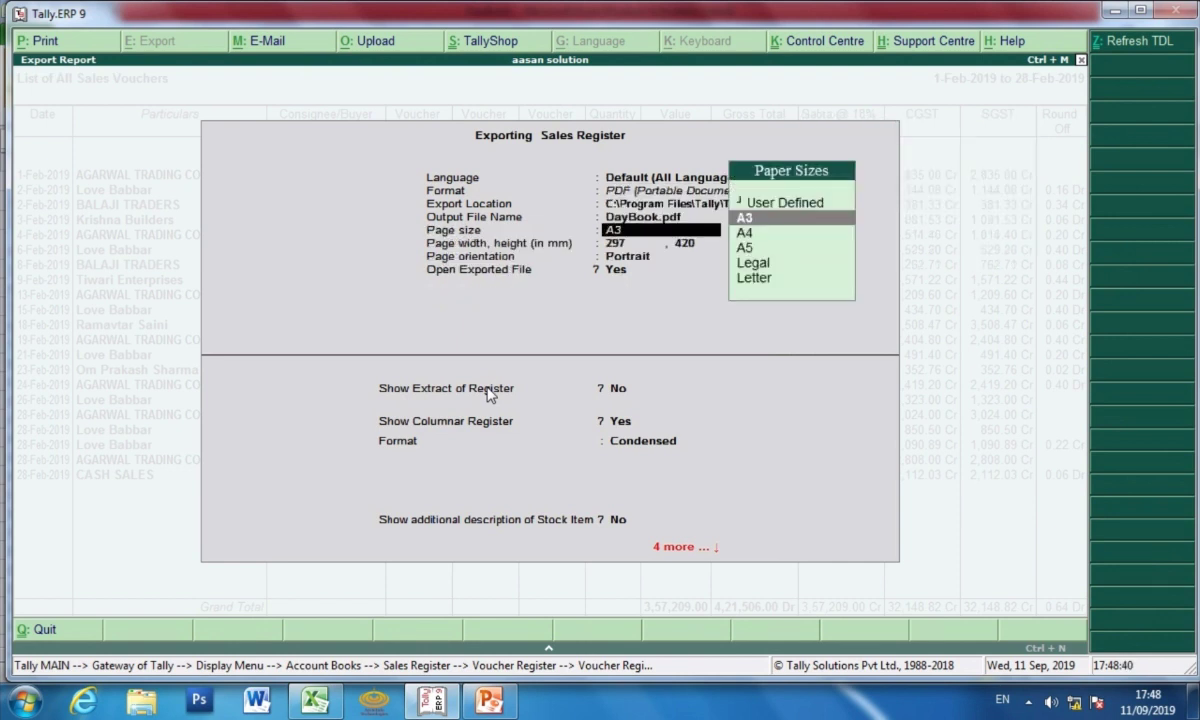
Set the PDF export's page size to User Defined, keeping the width of 297 mm and height of 420 mm
key("Up")
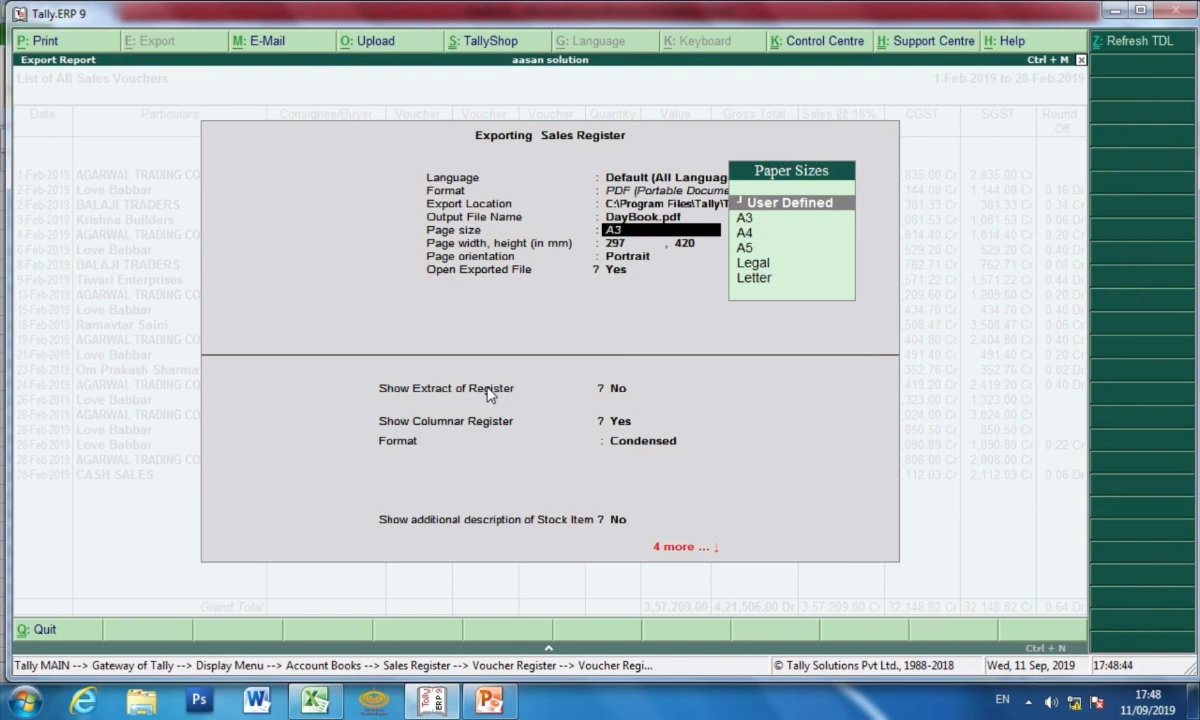
key("Return")
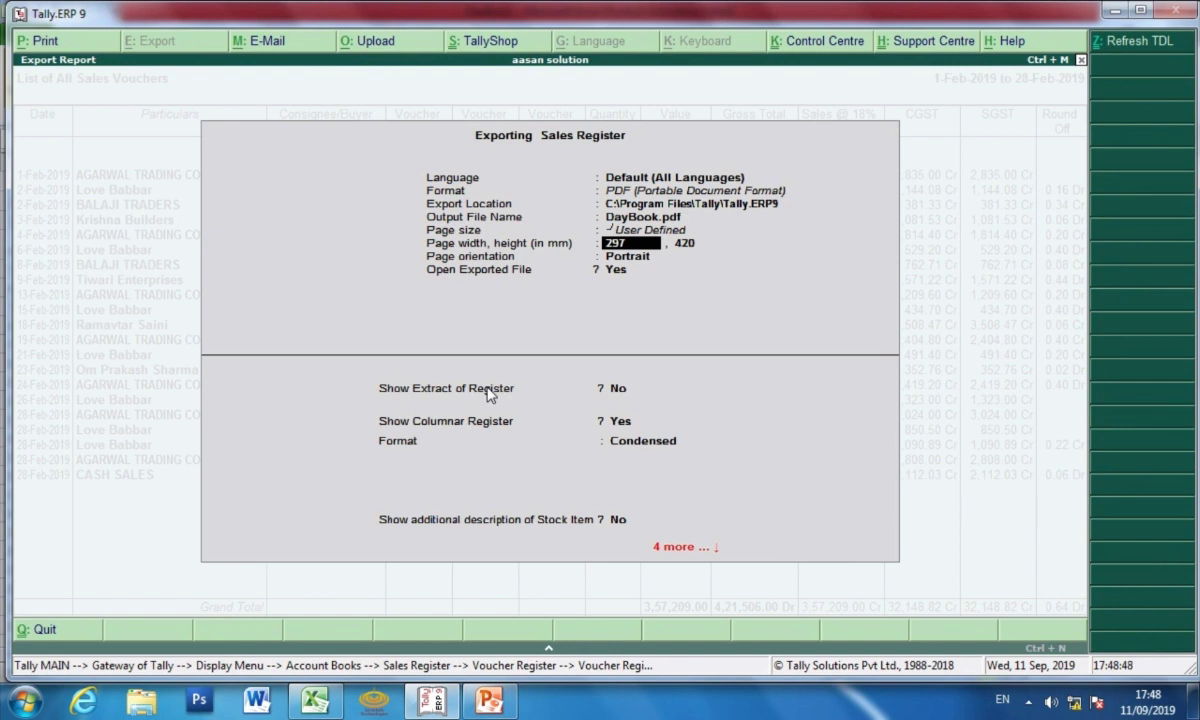
key("Return")
key("Return")
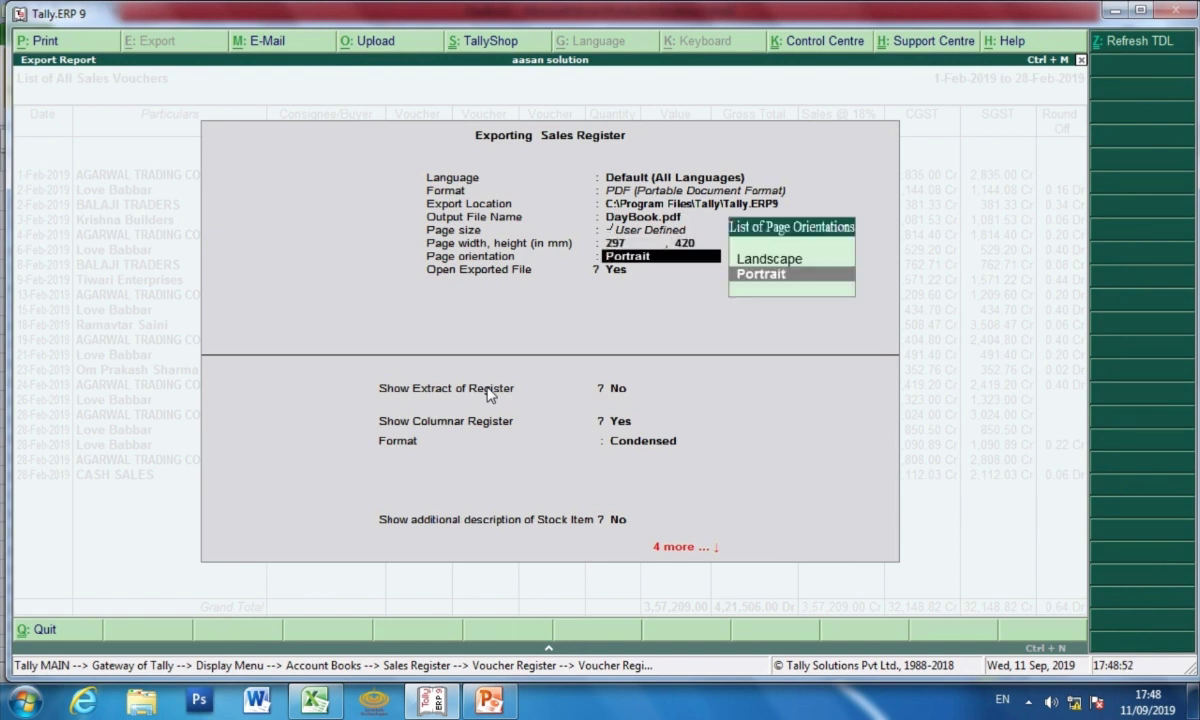
Go back from the page orientation to the Page size setting of the PDF export
key("BackSpace")
key("BackSpace")
key("BackSpace")
key("BackSpace")
key("BackSpace")
key("BackSpace")
key("BackSpace")
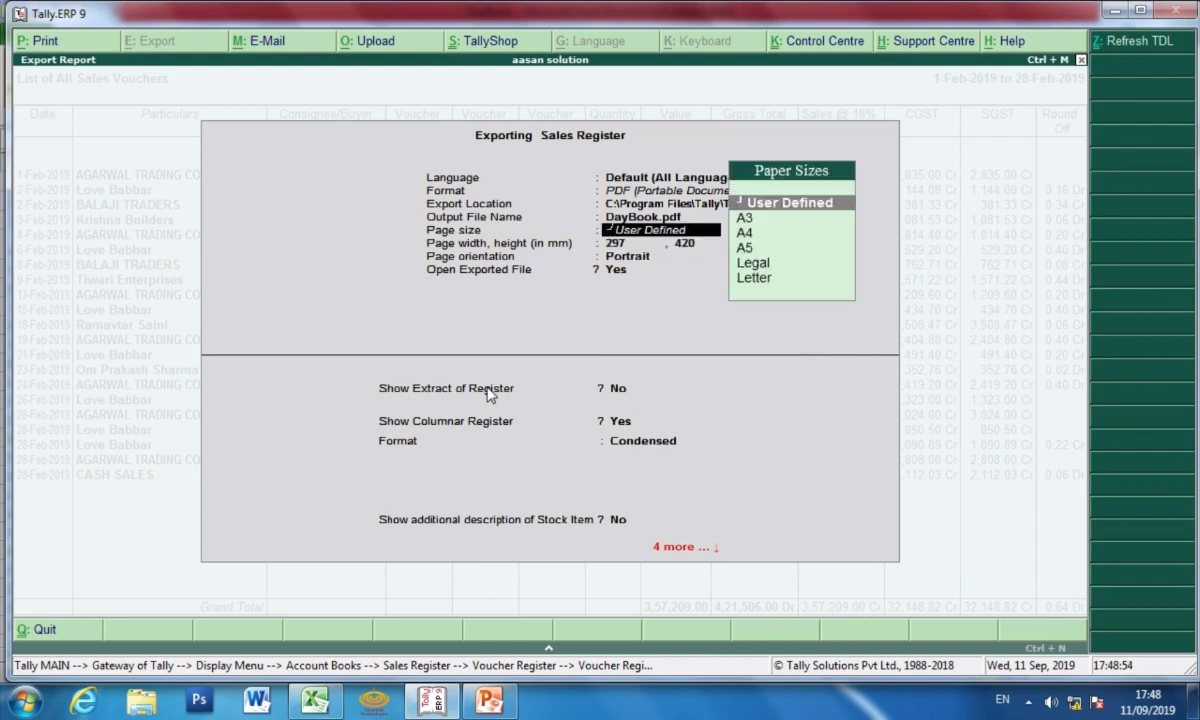